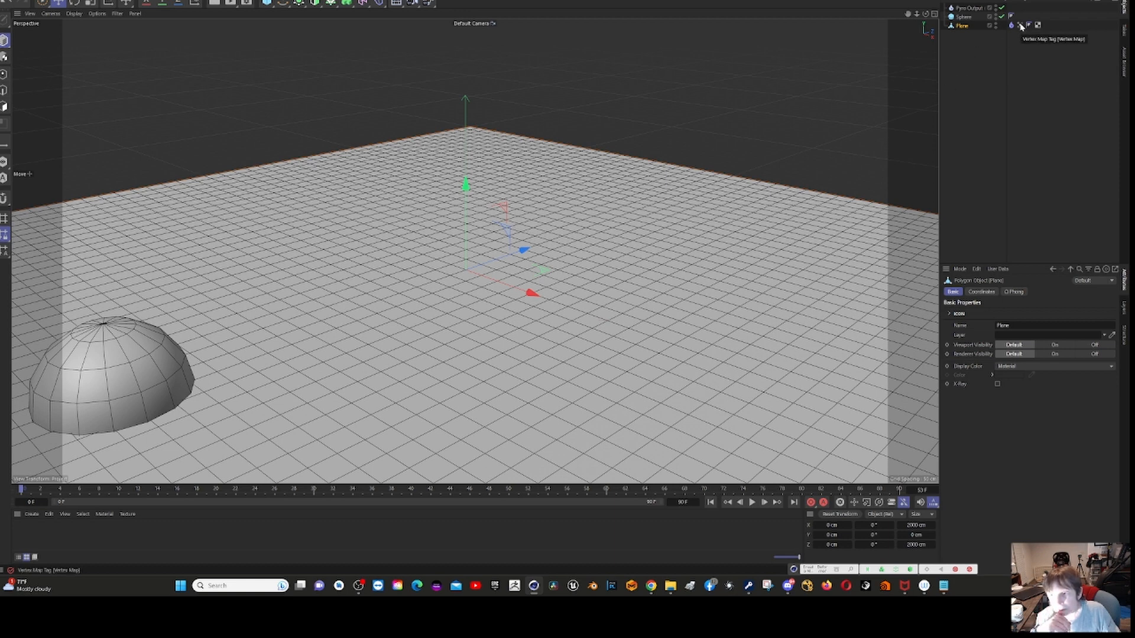
# - Examine the plane's vertex map tag, its Sphere and Freeze field layers, and the available selection and vertex map commands
pyautogui.click(1021, 26)
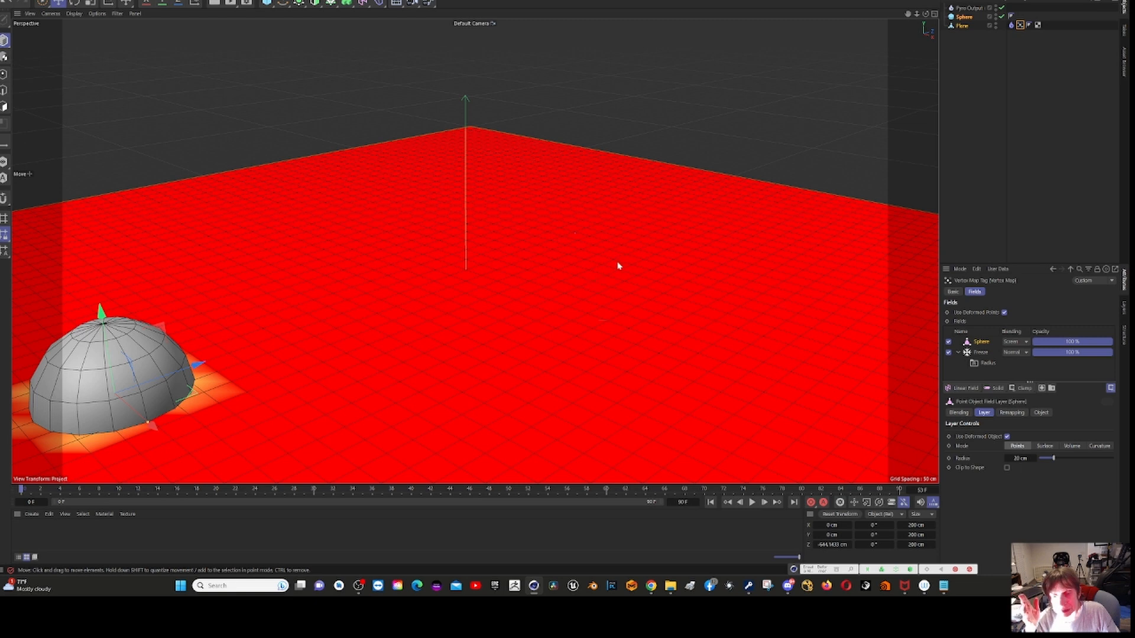
pyautogui.click(992, 197)
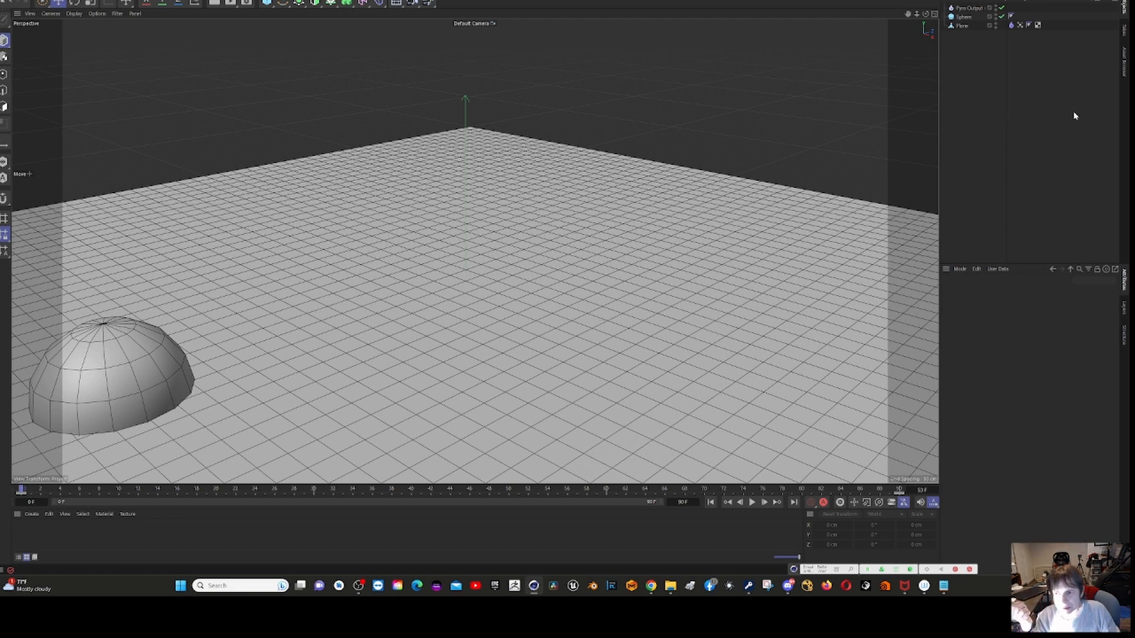
pyautogui.click(962, 26)
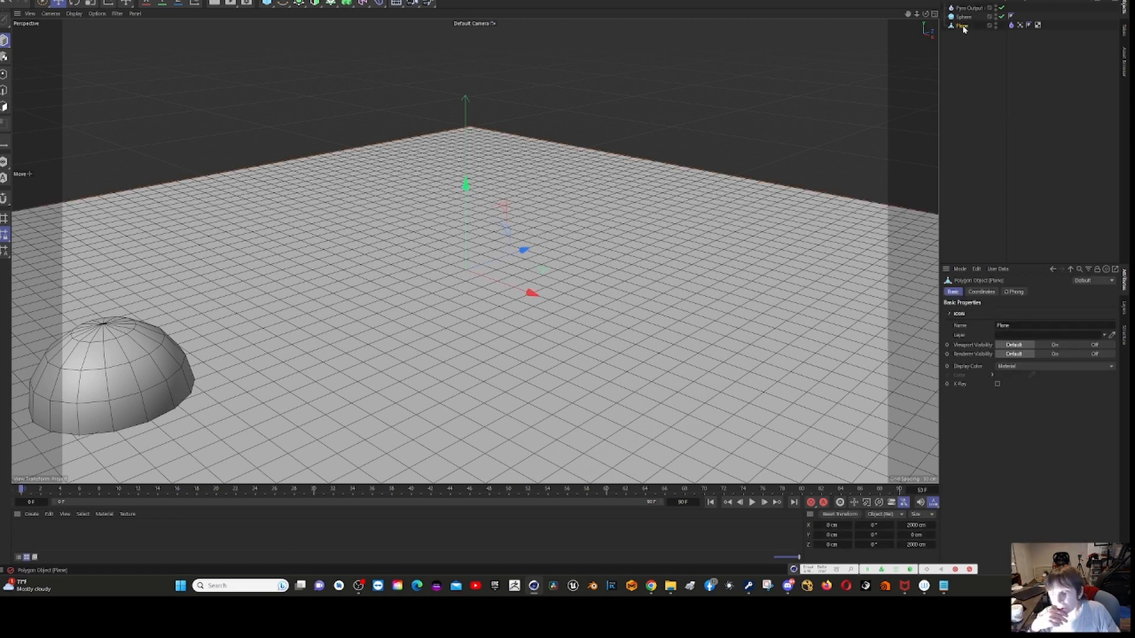
pyautogui.click(1021, 25)
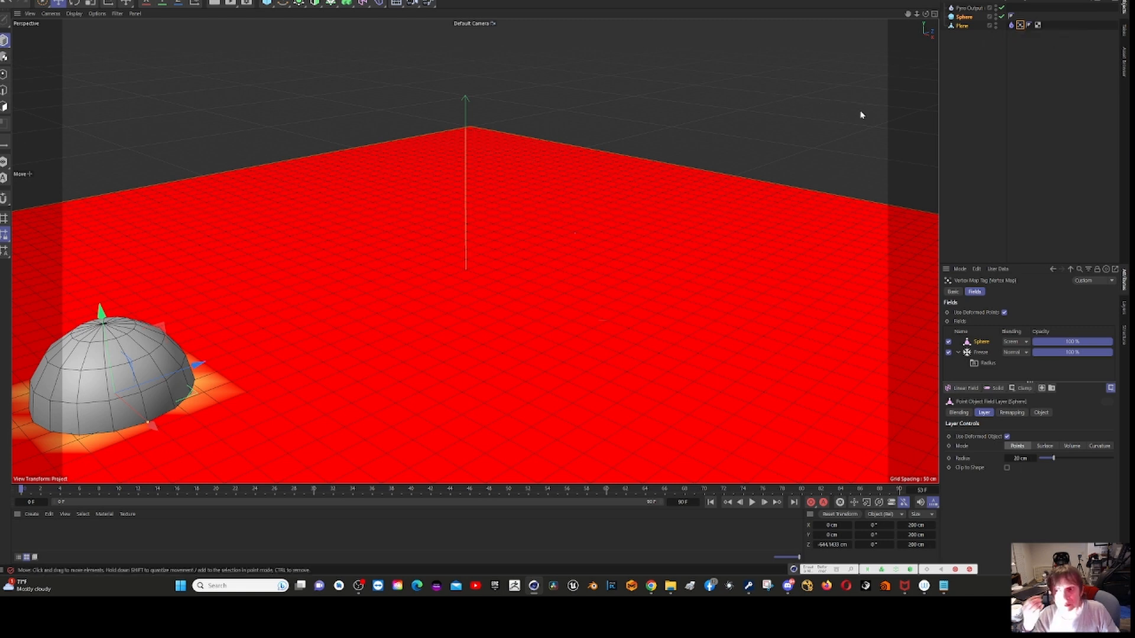
pyautogui.click(961, 26)
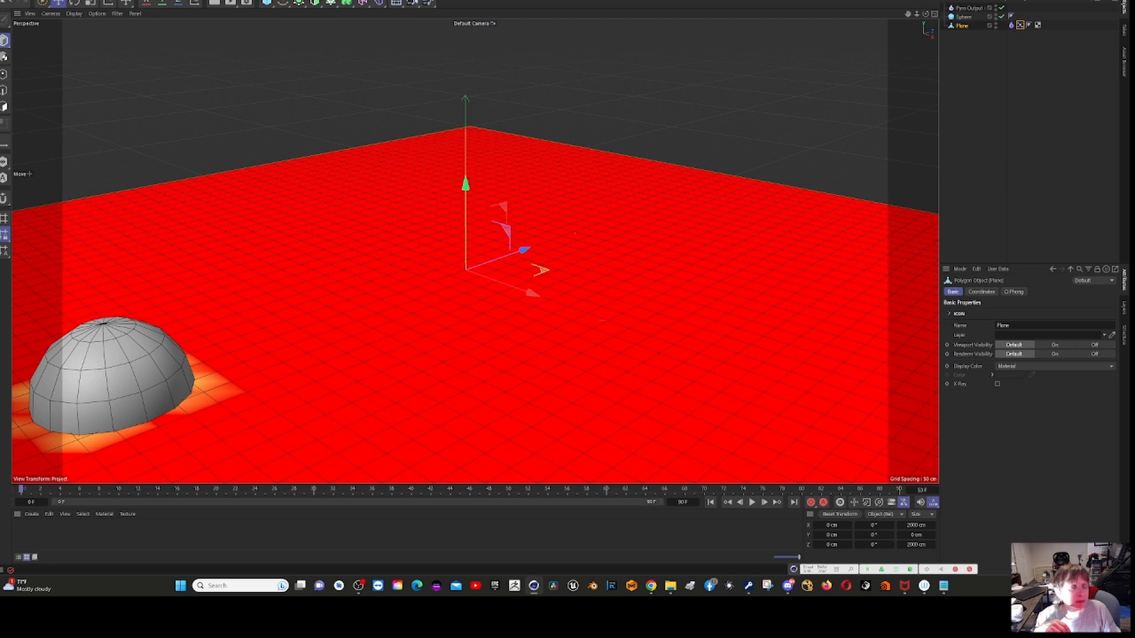
pyautogui.click(74, 0)
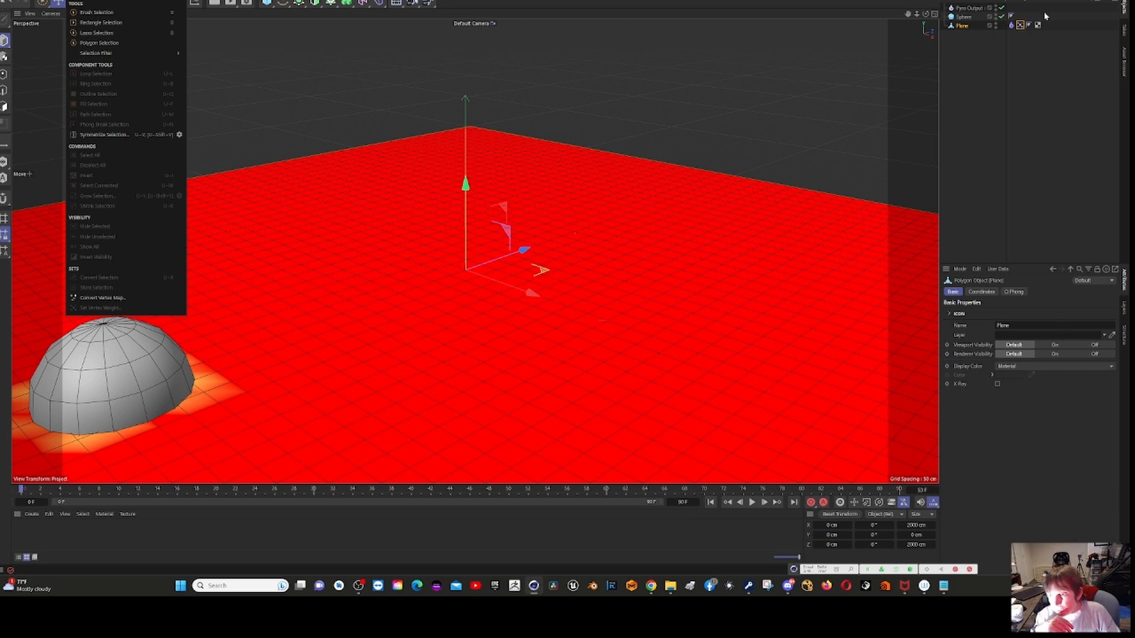
pyautogui.click(1021, 27)
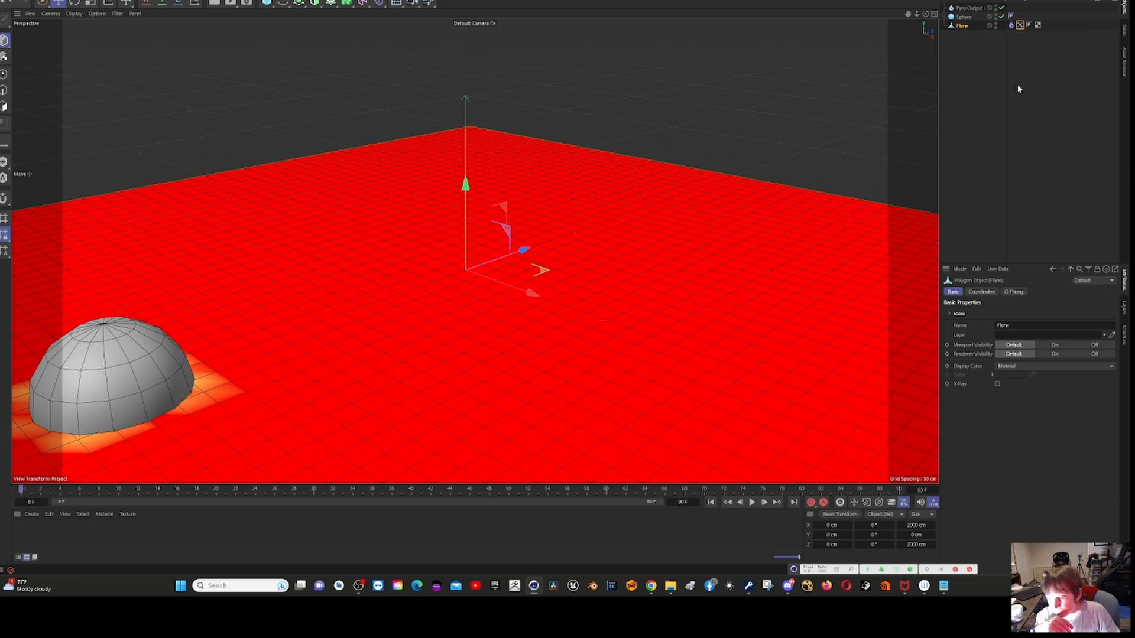
pyautogui.click(1021, 25)
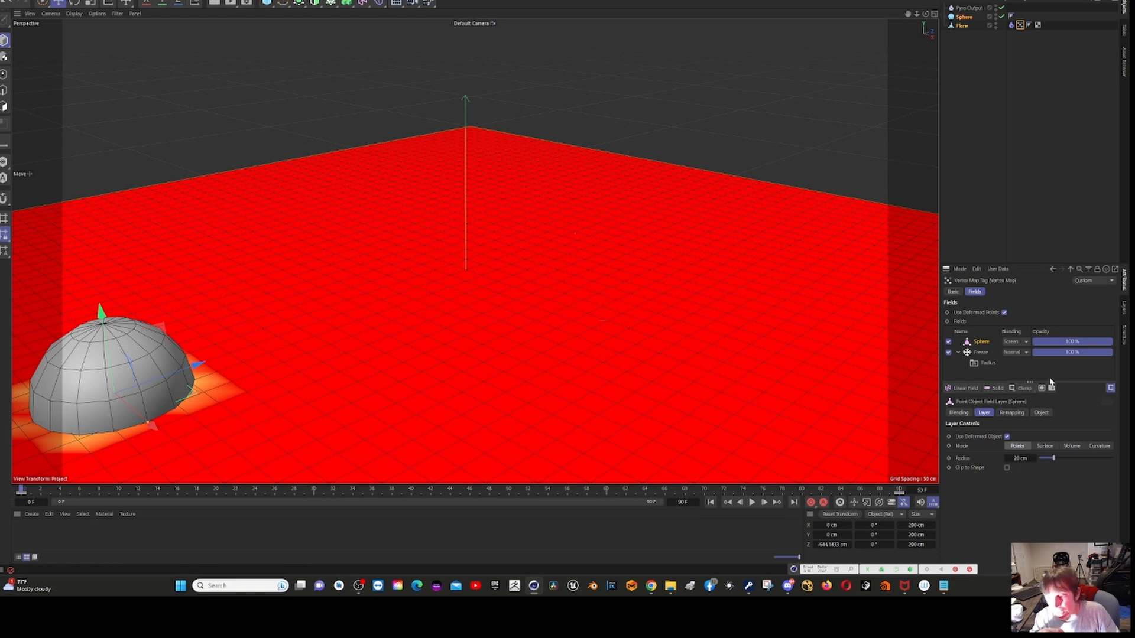
# - Inspect the Freeze layer's mode options in the vertex map fields and play the pyro simulation with the moving sphere
pyautogui.click(981, 353)
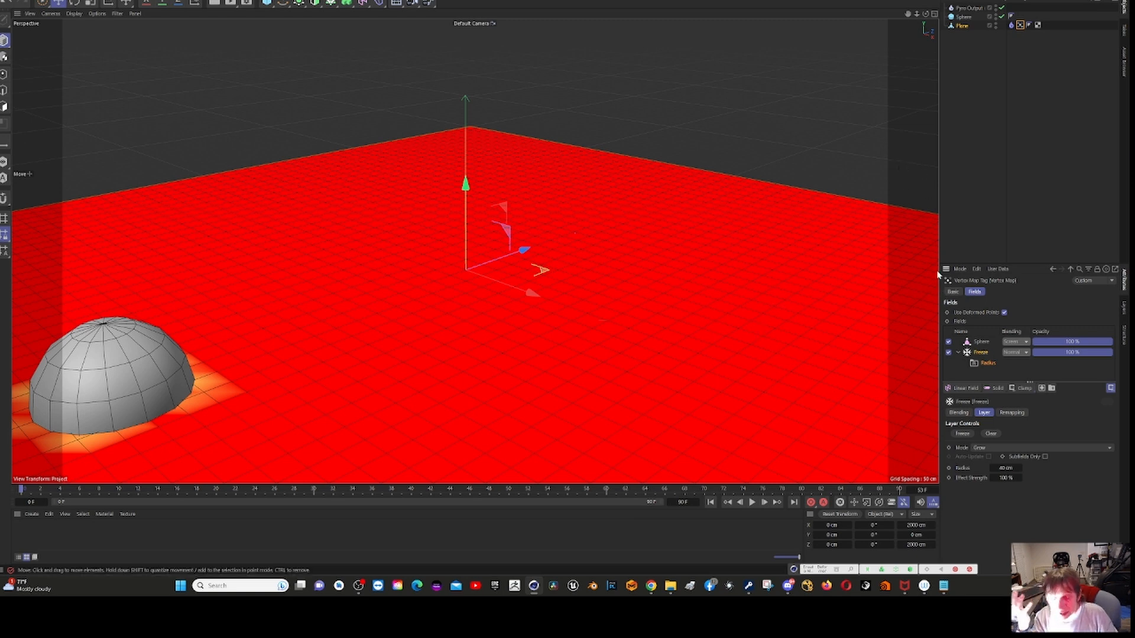
pyautogui.click(1110, 450)
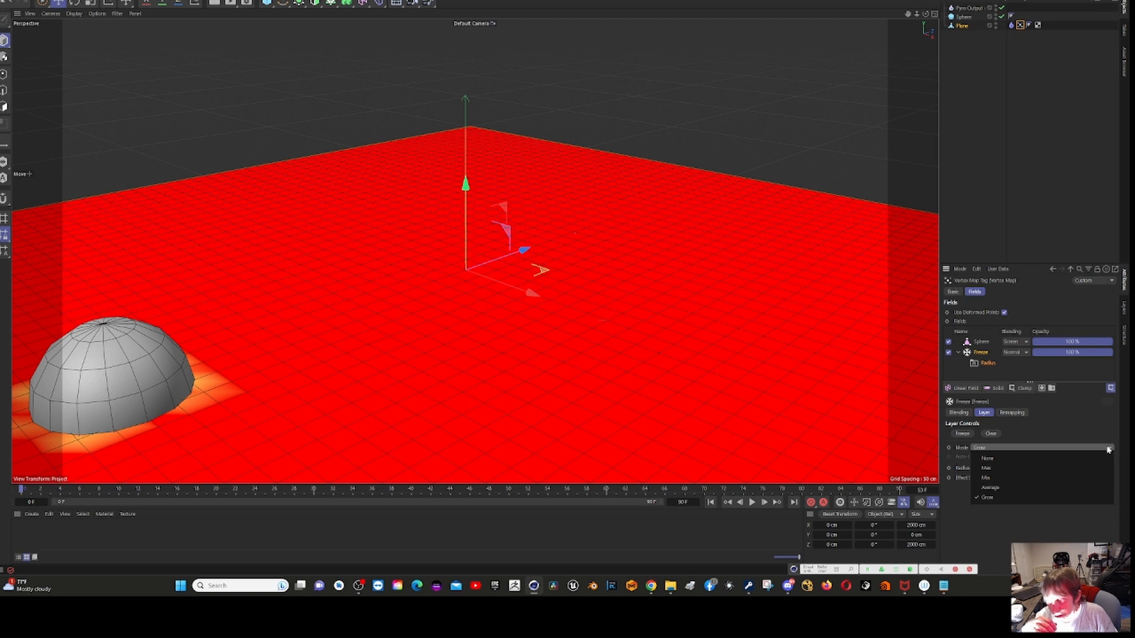
pyautogui.click(1109, 449)
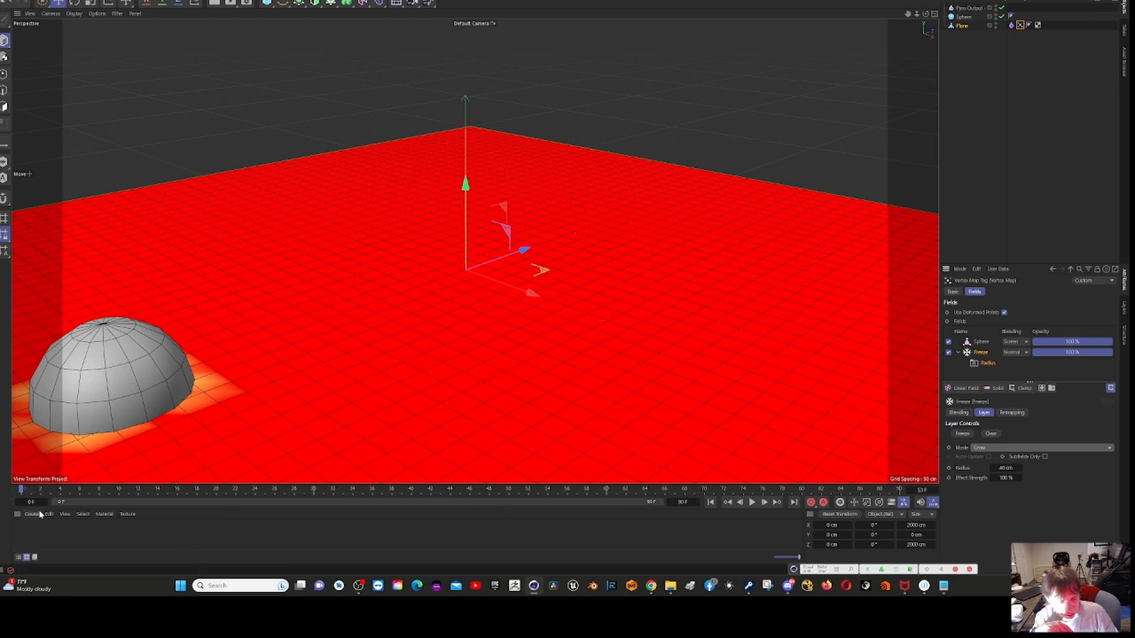
pyautogui.click(752, 504)
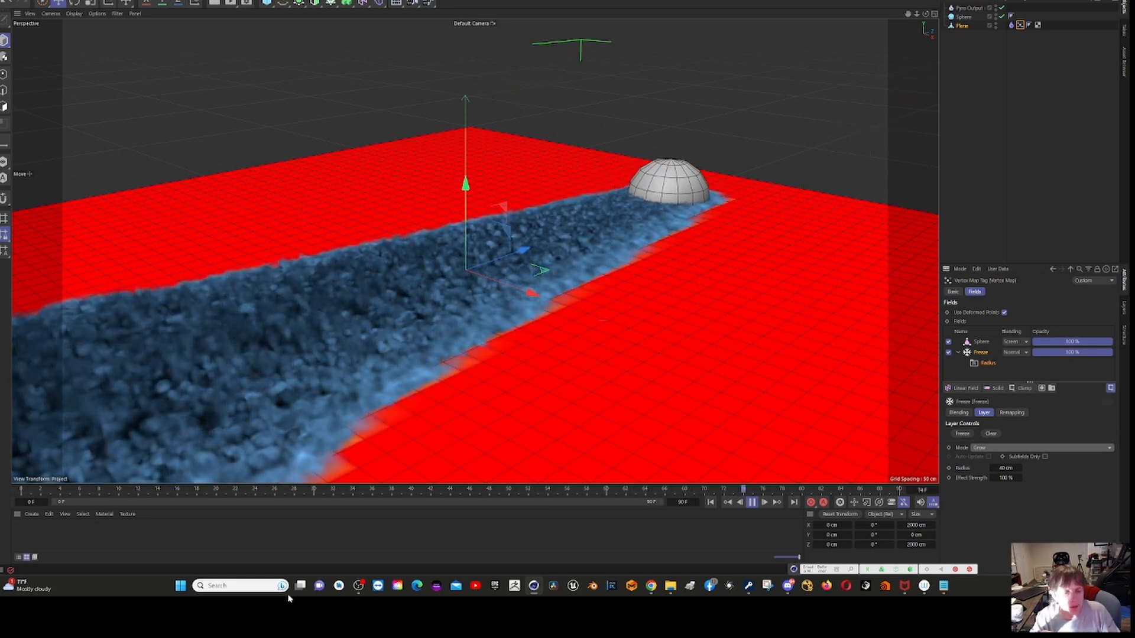
pyautogui.click(752, 502)
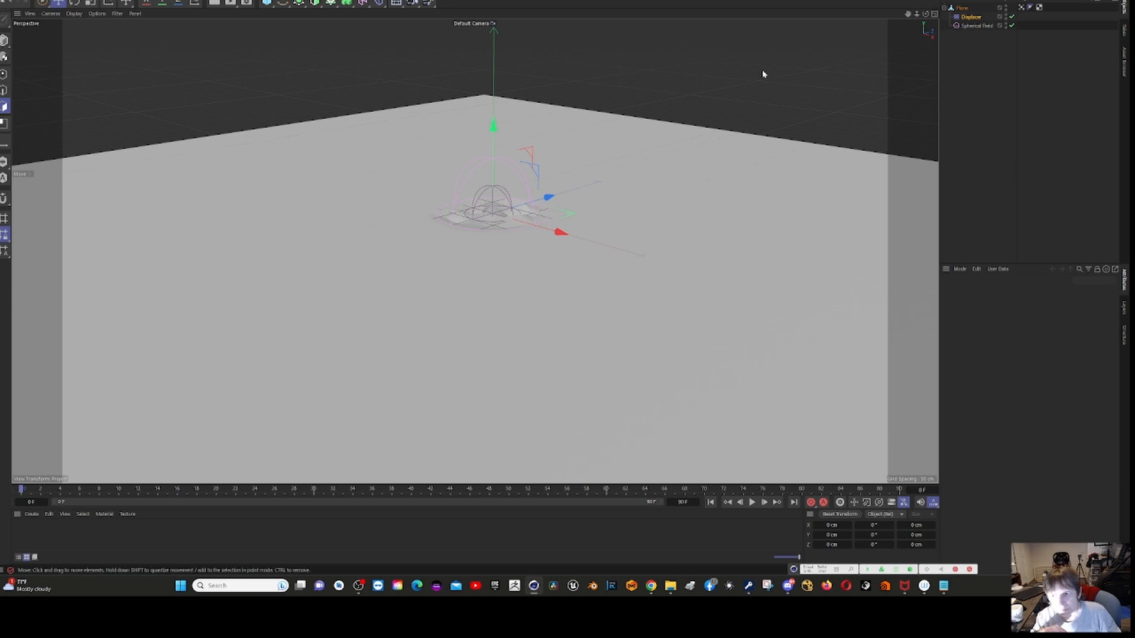
# - Inspect the Displacer's object and shading properties, including its noise shader settings
pyautogui.click(979, 17)
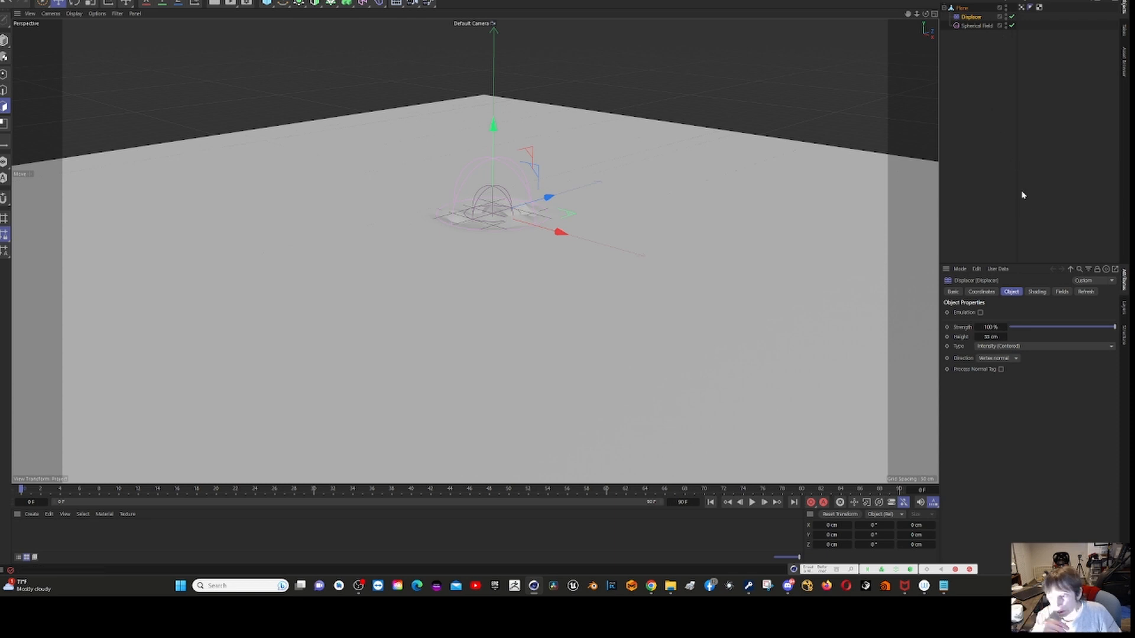
pyautogui.click(1036, 292)
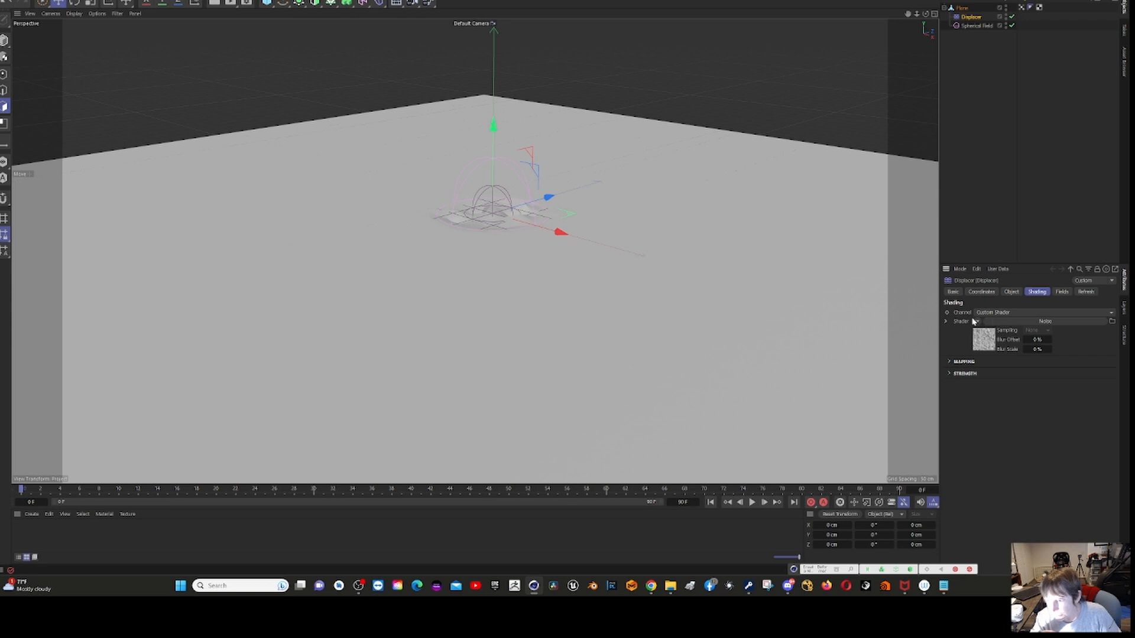
pyautogui.click(1008, 322)
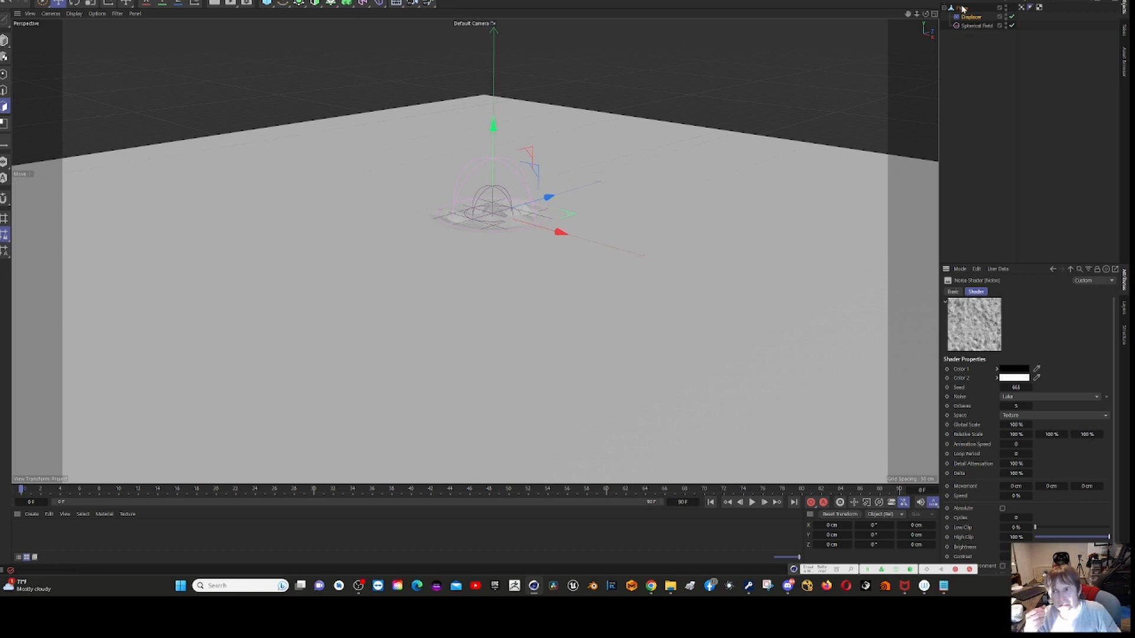
# - Display the plane's vertex map with its Delay, Spherical Field and Freeze layers, play the animation to frame 25, and deselect everything
pyautogui.click(1022, 7)
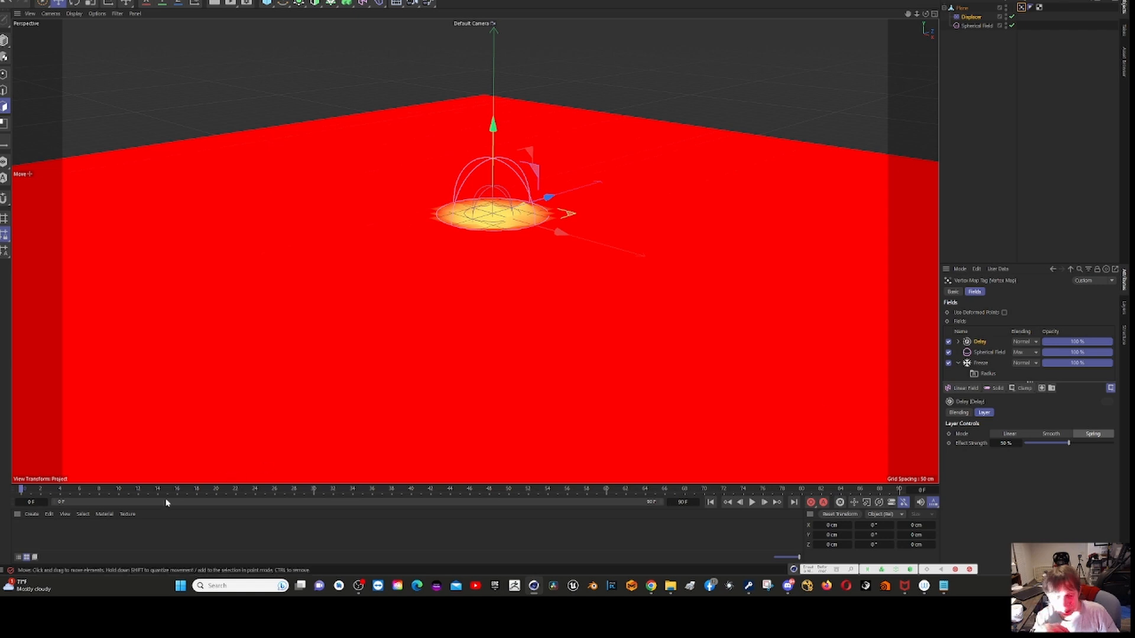
pyautogui.click(752, 502)
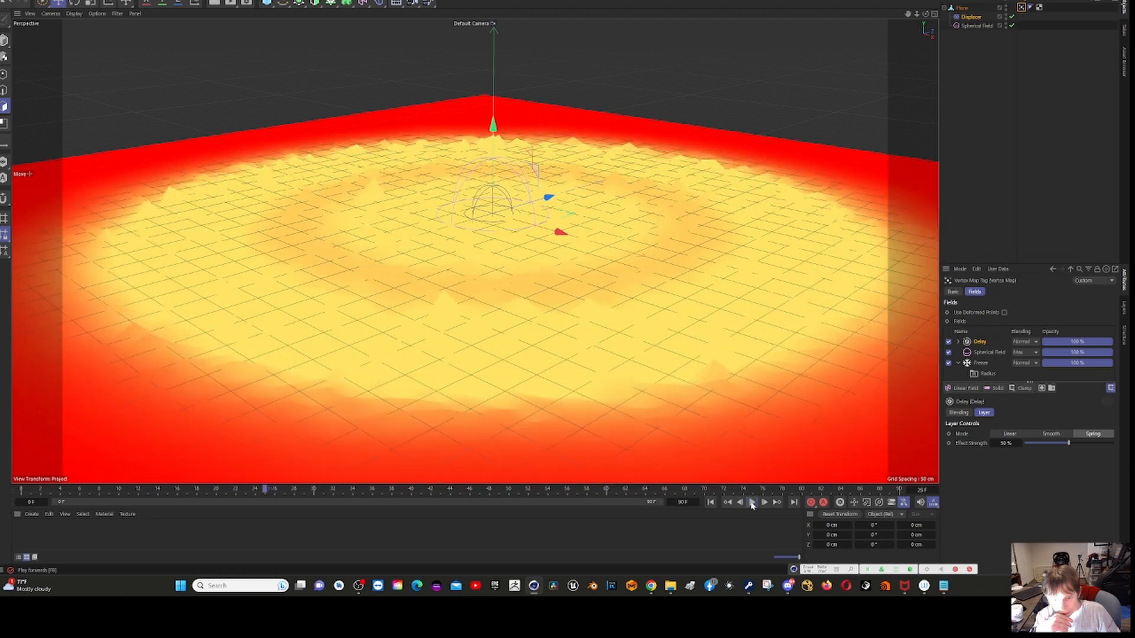
pyautogui.click(752, 503)
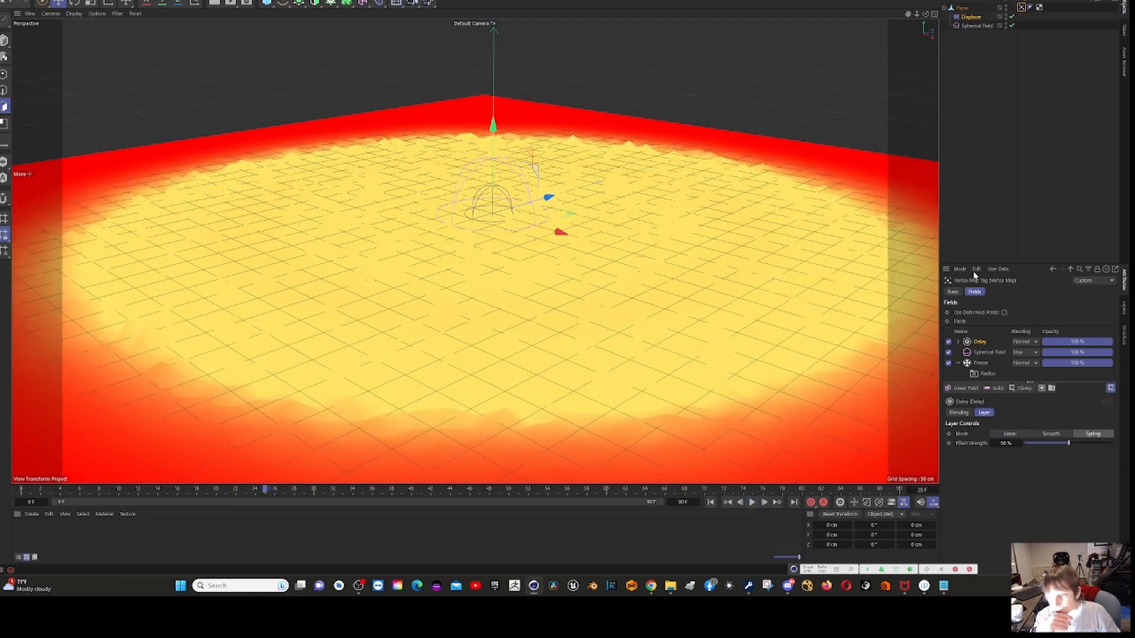
pyautogui.click(1043, 110)
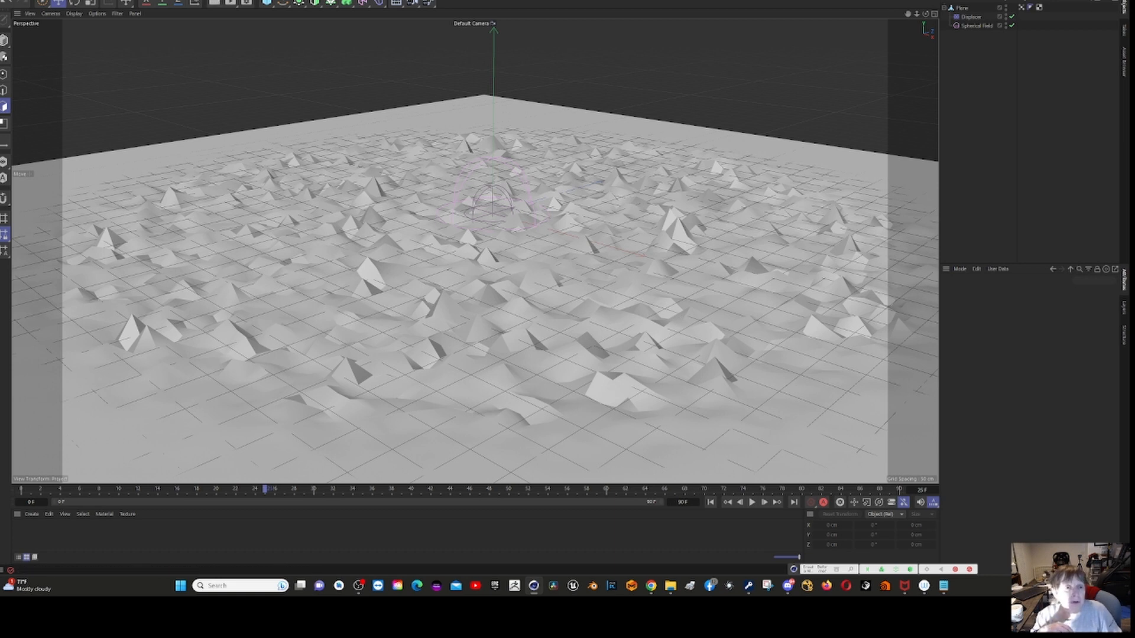
# - Check the output options in the render settings and close them
pyautogui.click(296, 0)
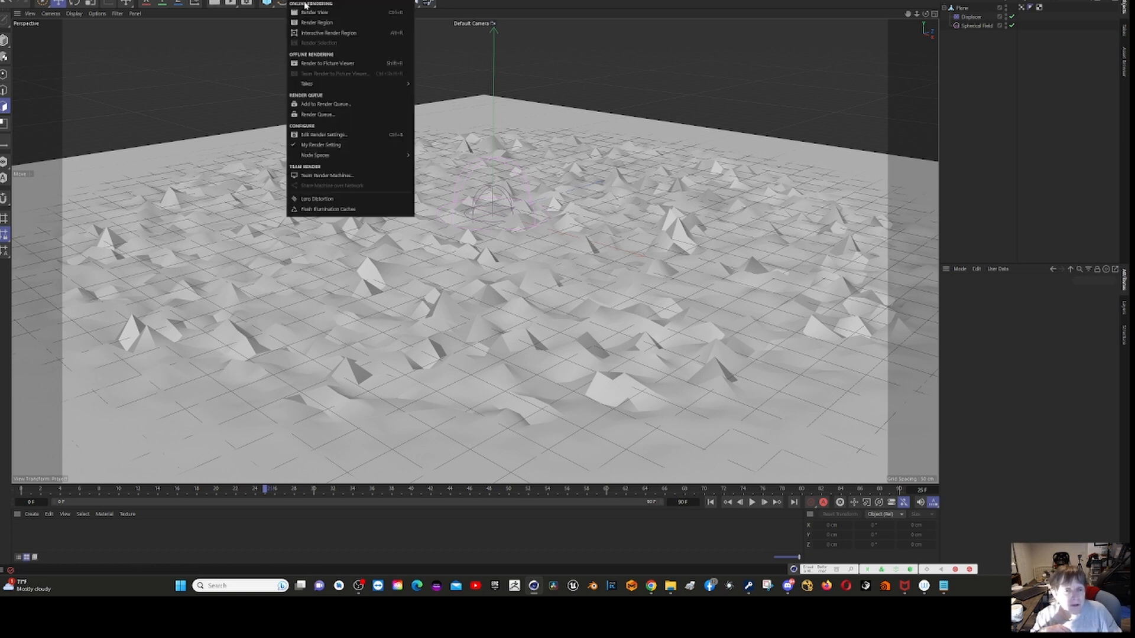
pyautogui.click(337, 136)
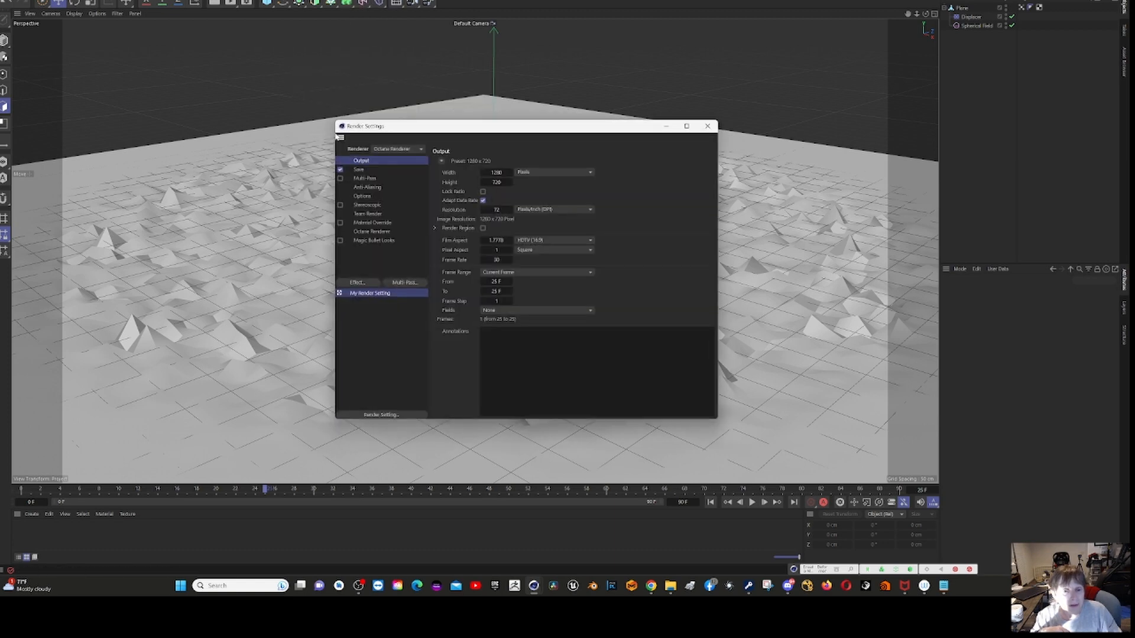
pyautogui.click(707, 125)
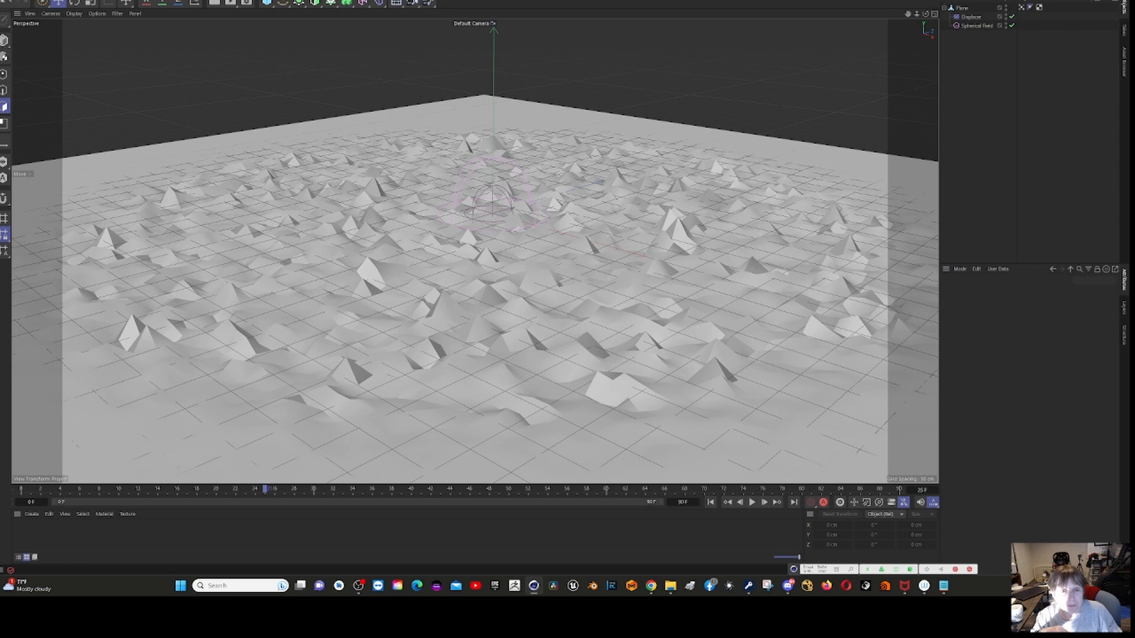
# - Preview the displaced plane at the current frame in Octane's Live Viewer, and close the render
pyautogui.click(388, 0)
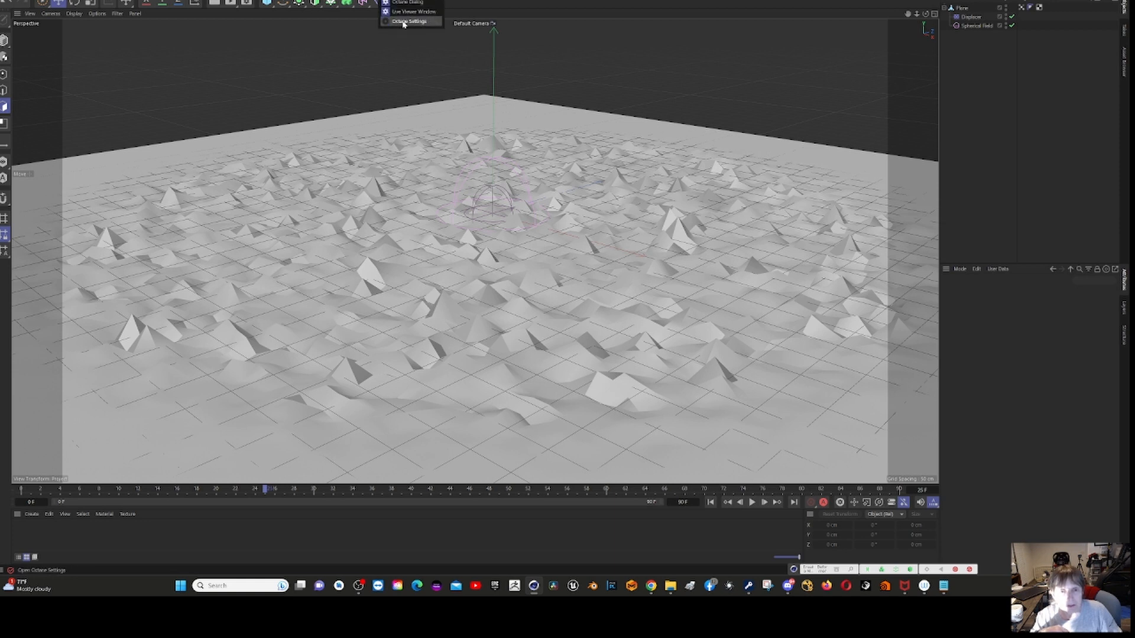
pyautogui.moveTo(408, 0)
pyautogui.click(396, 4)
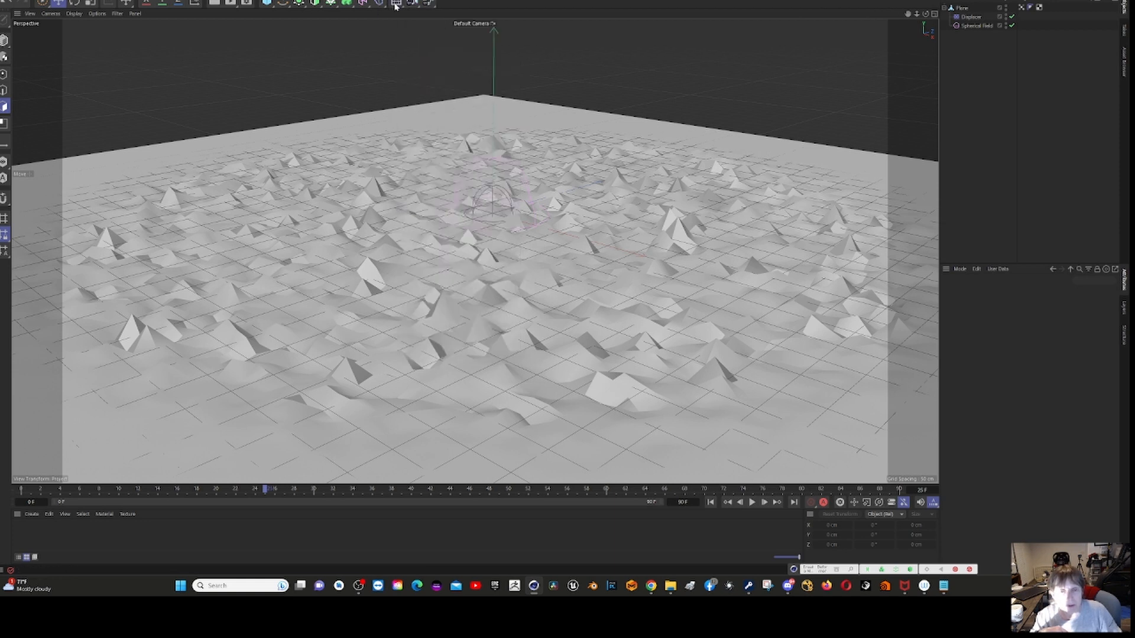
pyautogui.click(182, 166)
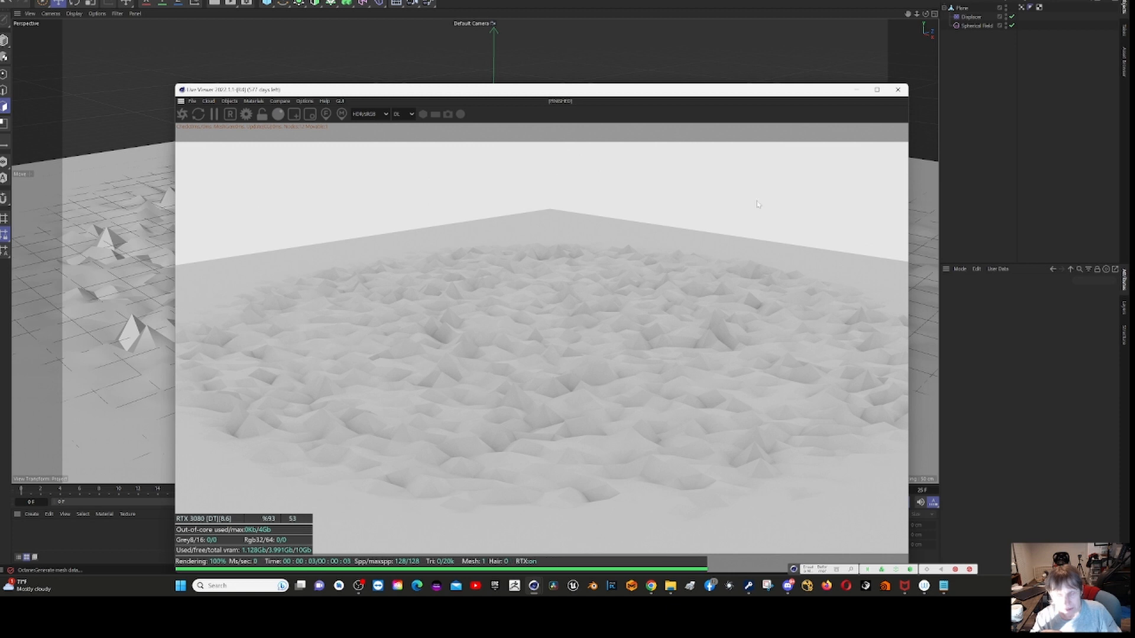
pyautogui.click(898, 89)
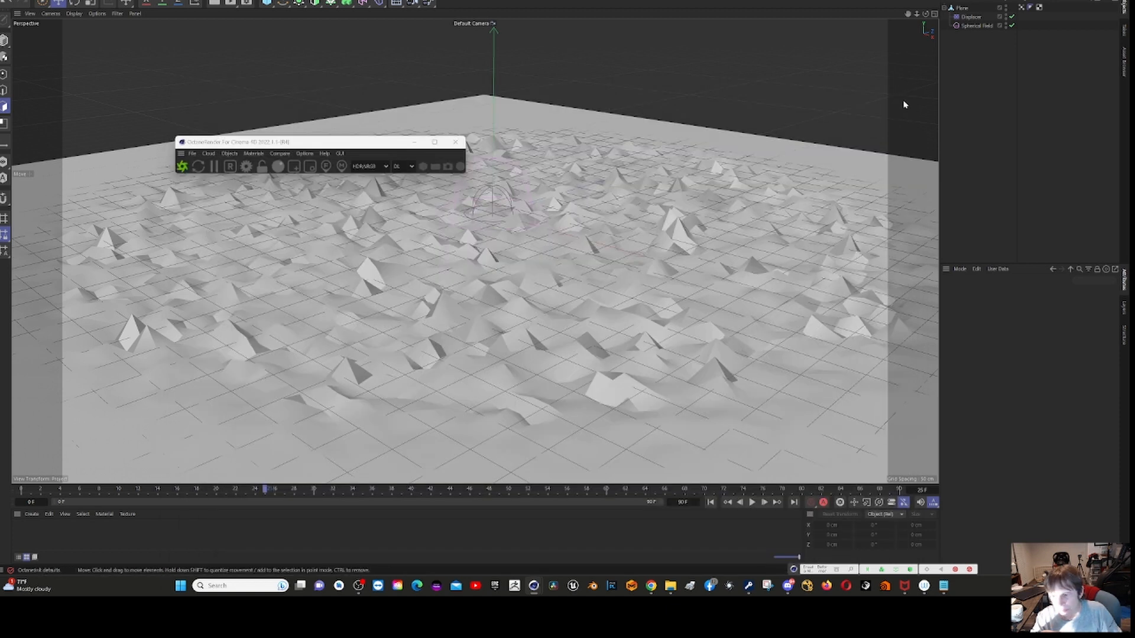
# - Change the noise type in the Displacer's shader to Cell Voronoi
pyautogui.click(972, 18)
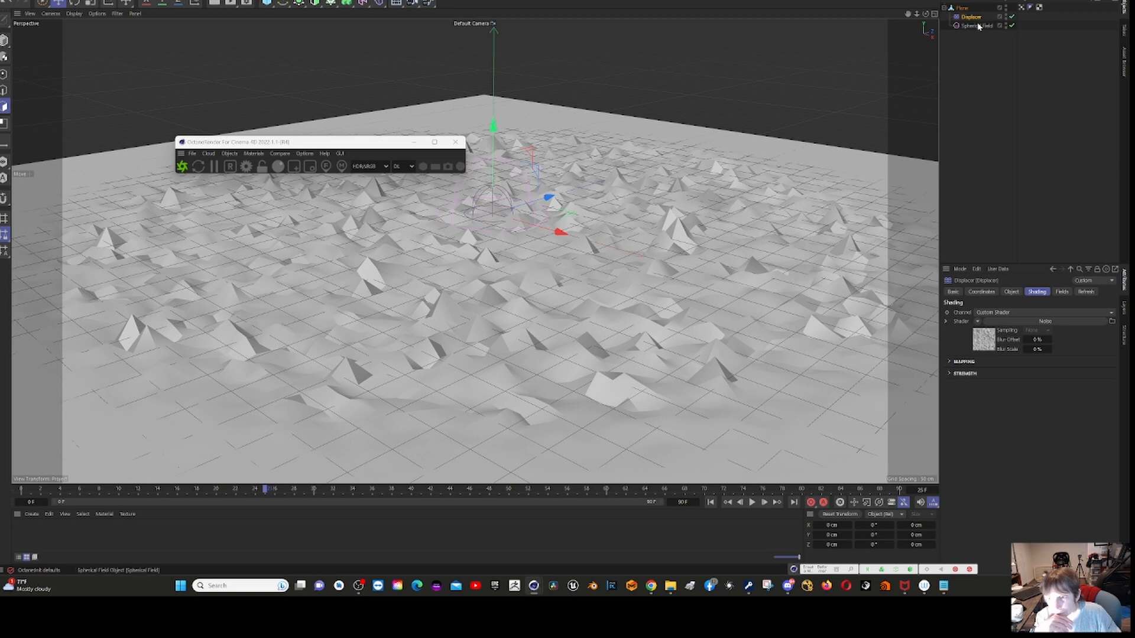
pyautogui.click(1037, 322)
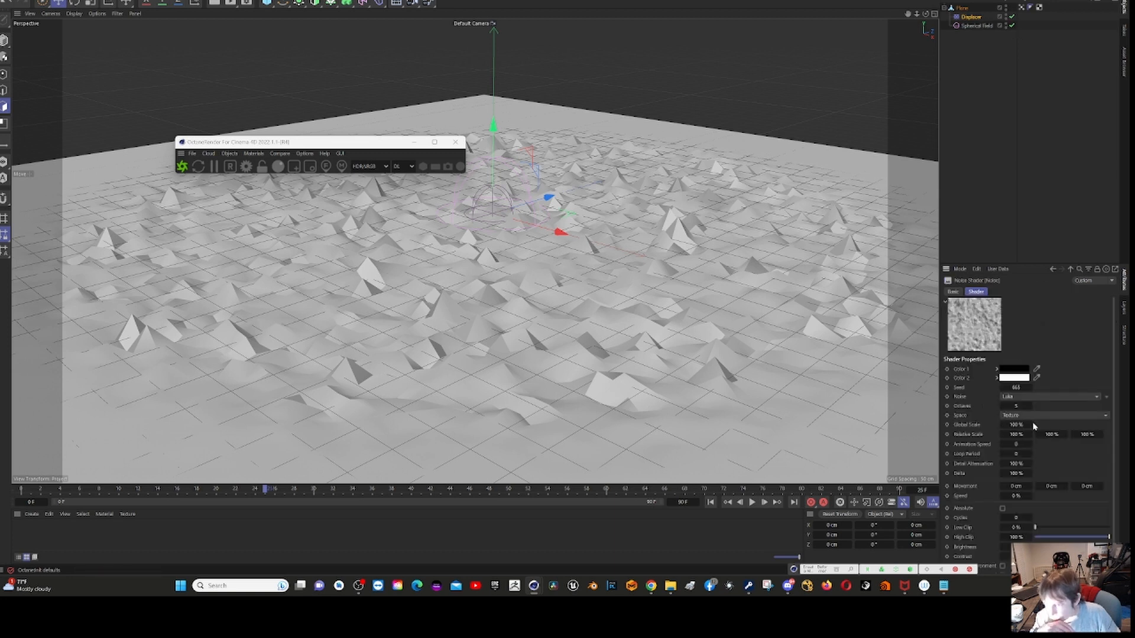
pyautogui.click(1034, 397)
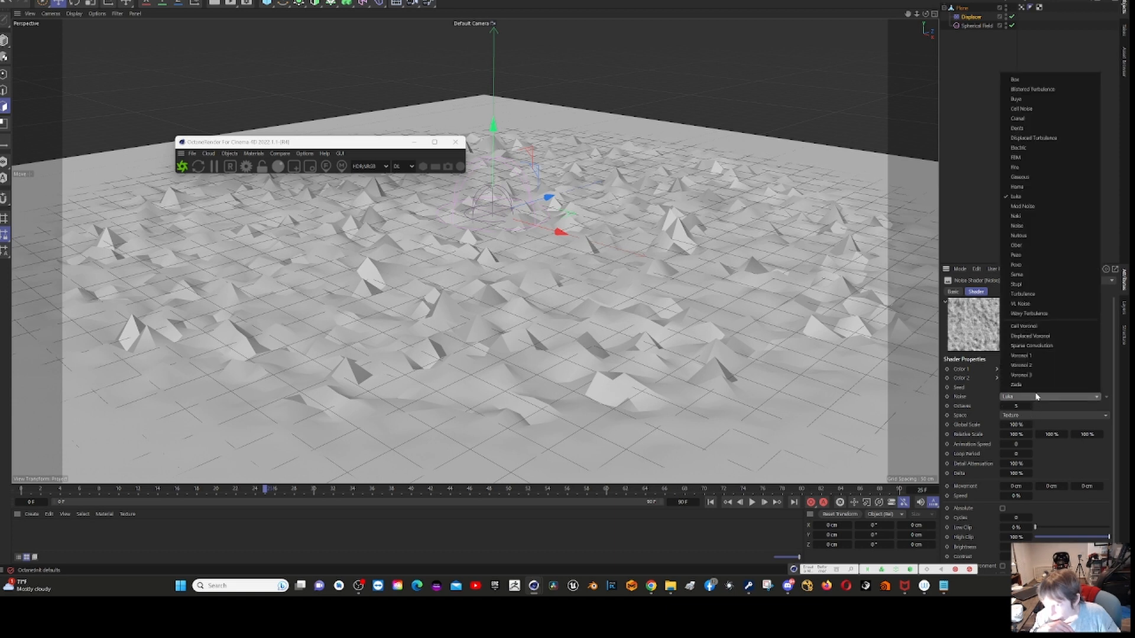
pyautogui.click(1035, 326)
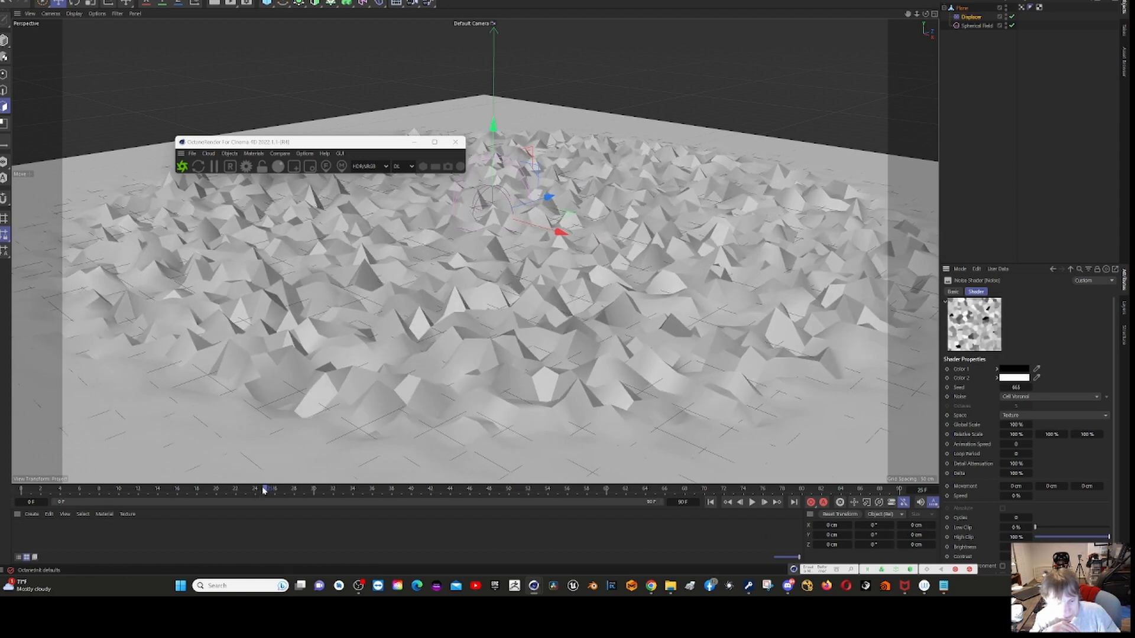
# - Play the displacement animation from the first frame, return to frame 0, and display the plane's vertex map fields
pyautogui.moveTo(264, 490); pyautogui.dragTo(5, 495)
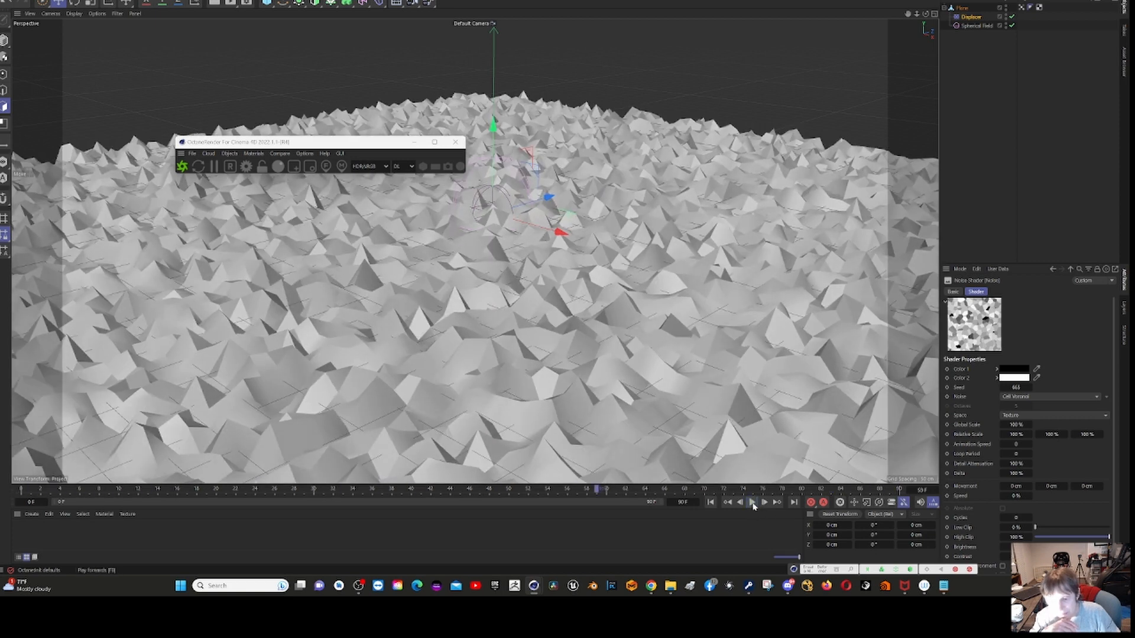
pyautogui.click(753, 503)
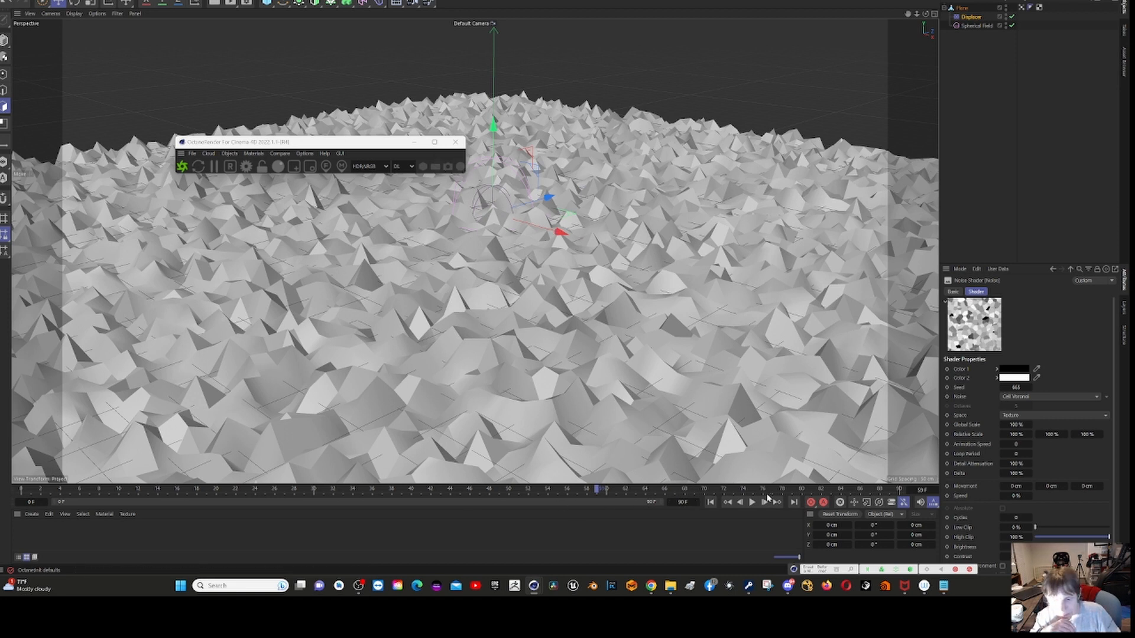
pyautogui.click(711, 503)
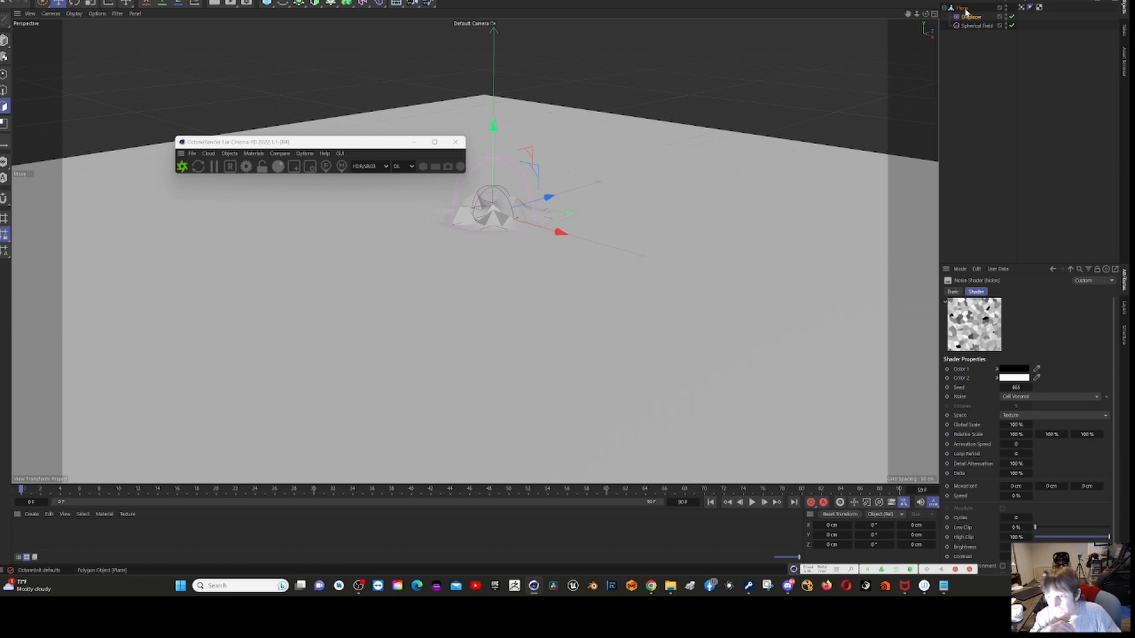
pyautogui.click(1022, 8)
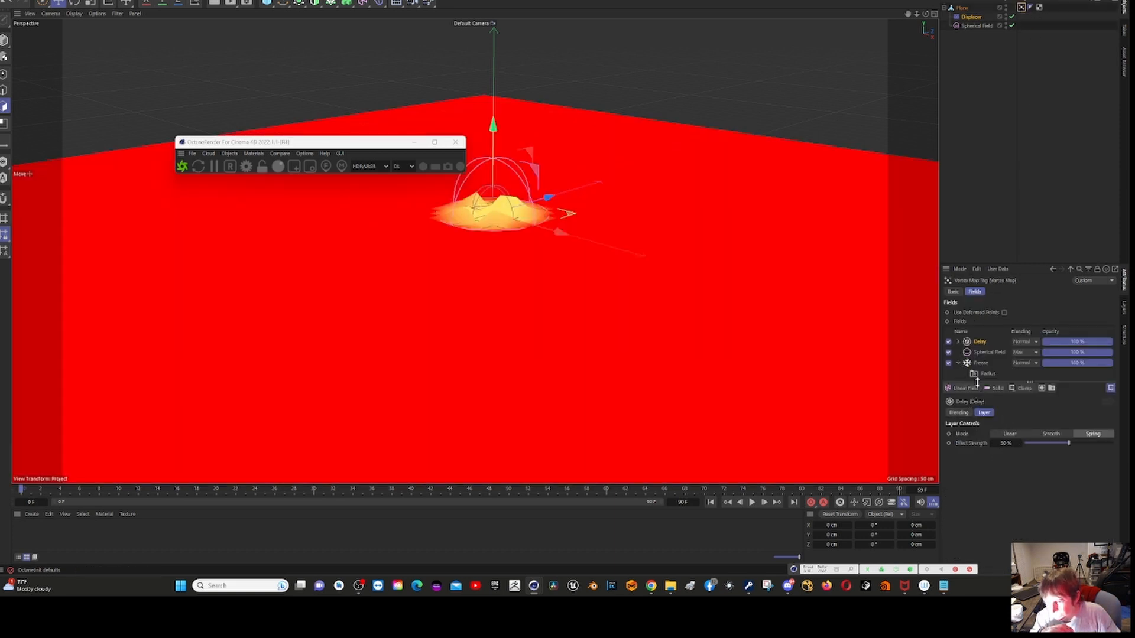
pyautogui.click(986, 363)
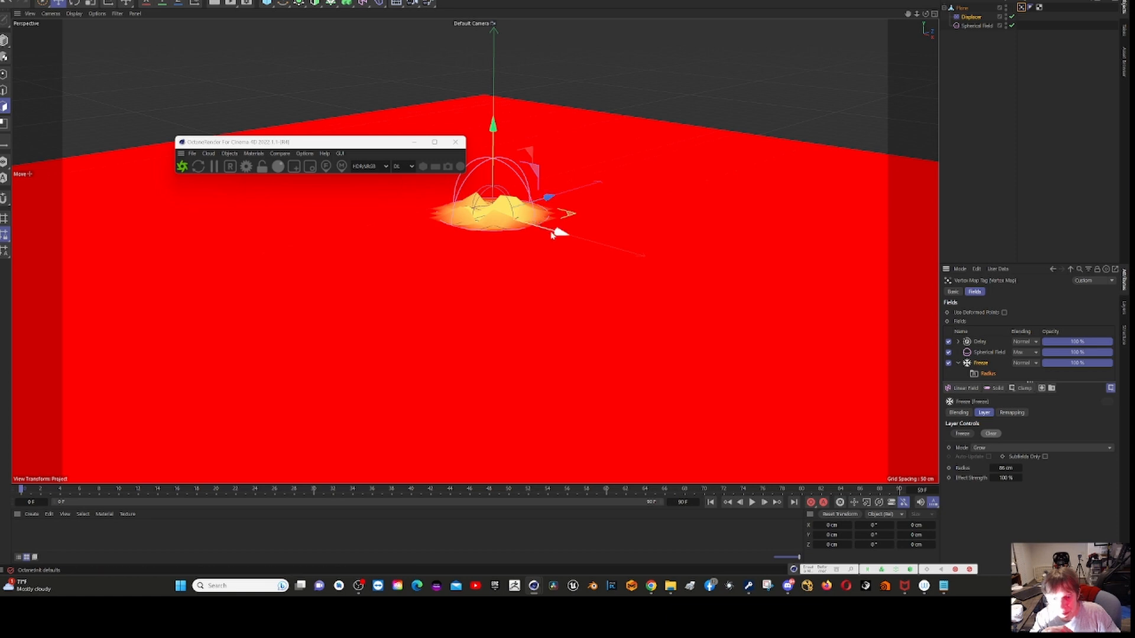
pyautogui.moveTo(567, 236); pyautogui.dragTo(649, 272)
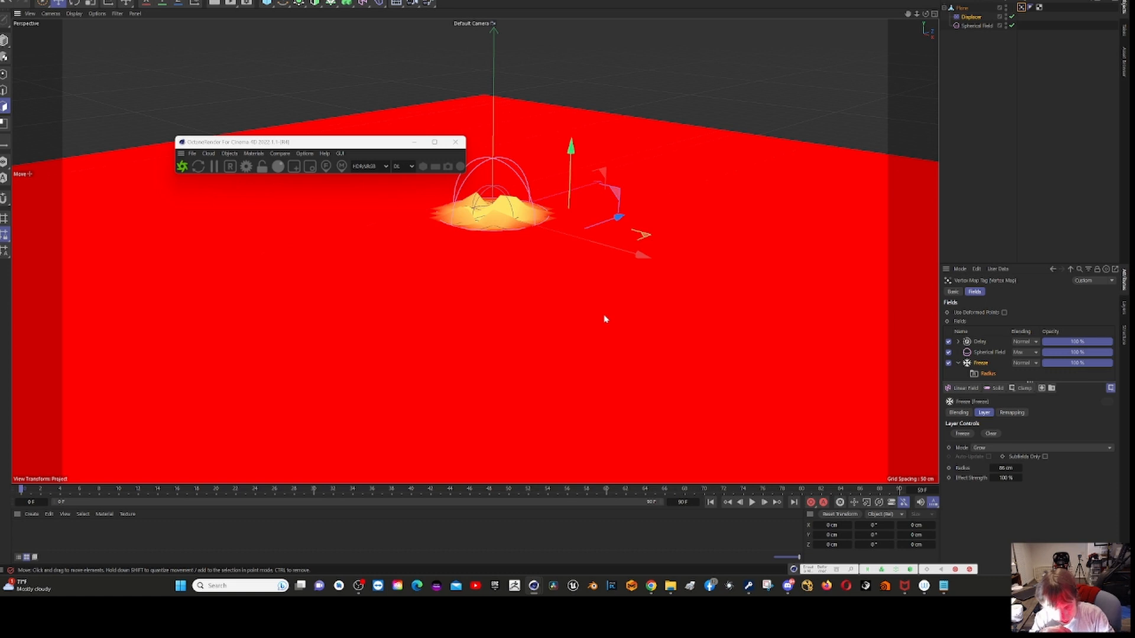
pyautogui.hotkey('ctrl', 'z')
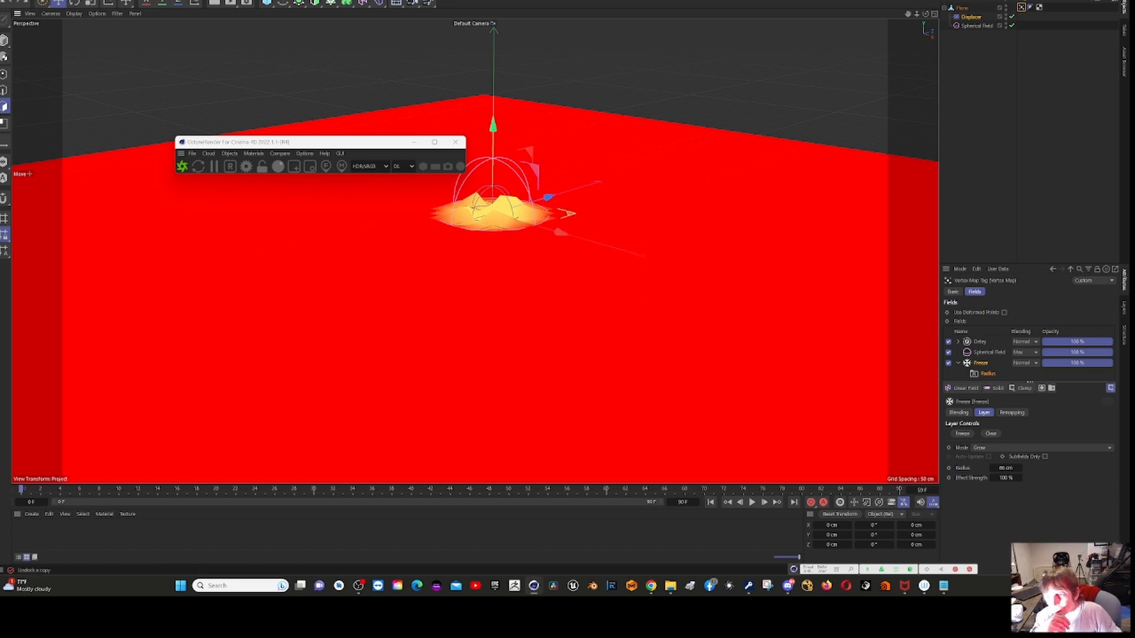
# - Move the spherical field along X to the plane's negative X side, keyframe its position at frame 0, and close the Octane window
pyautogui.click(976, 25)
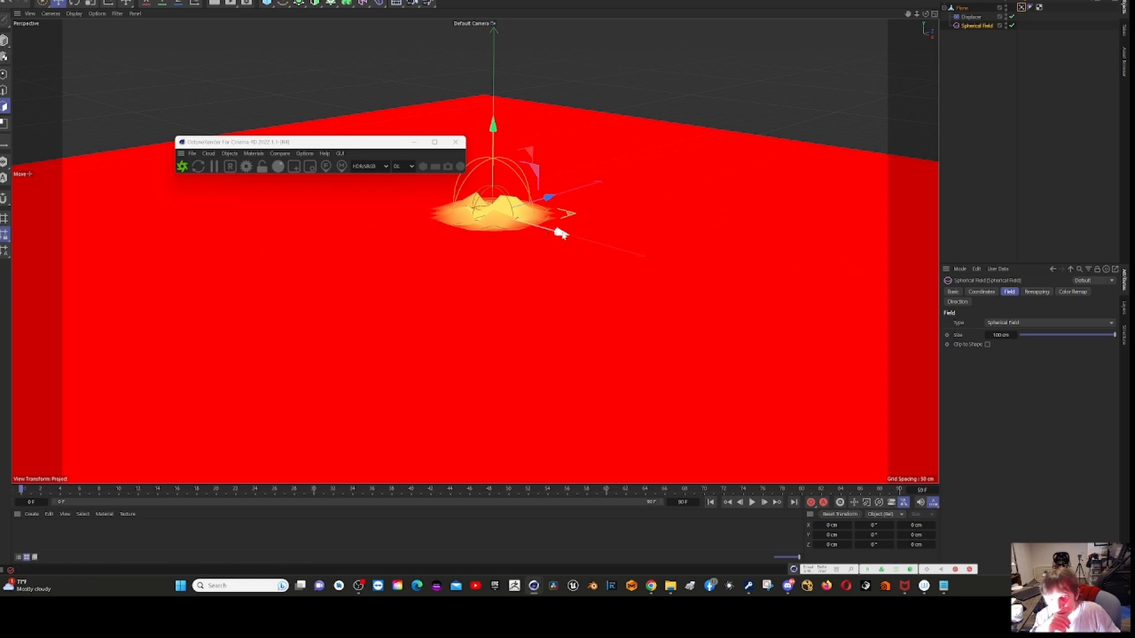
pyautogui.moveTo(564, 232); pyautogui.dragTo(575, 253)
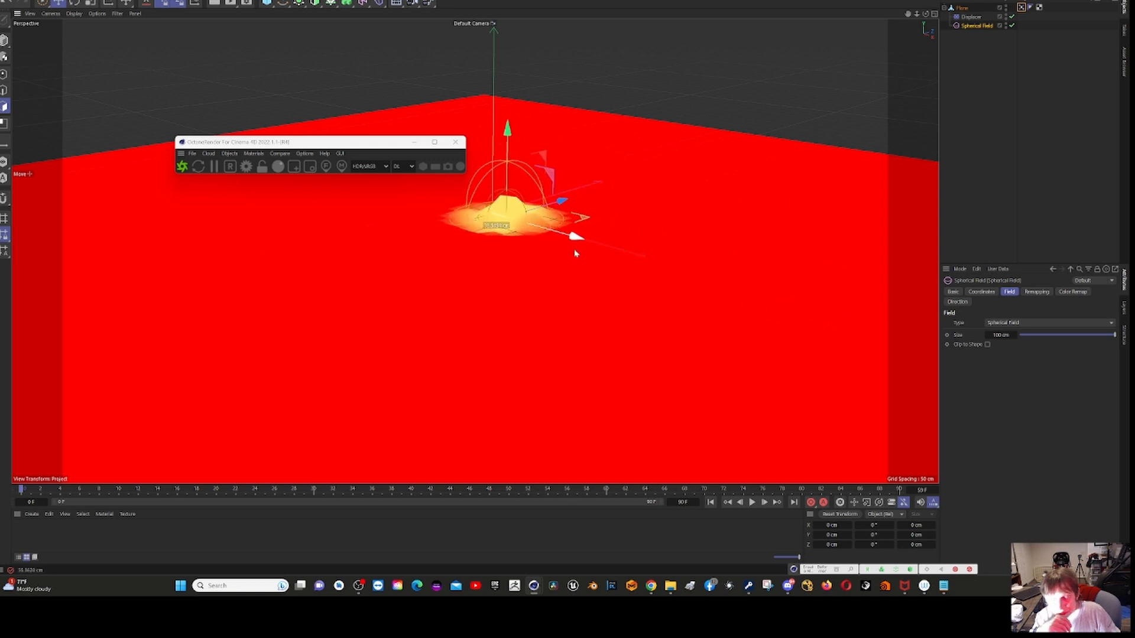
pyautogui.moveTo(574, 253); pyautogui.dragTo(316, 156)
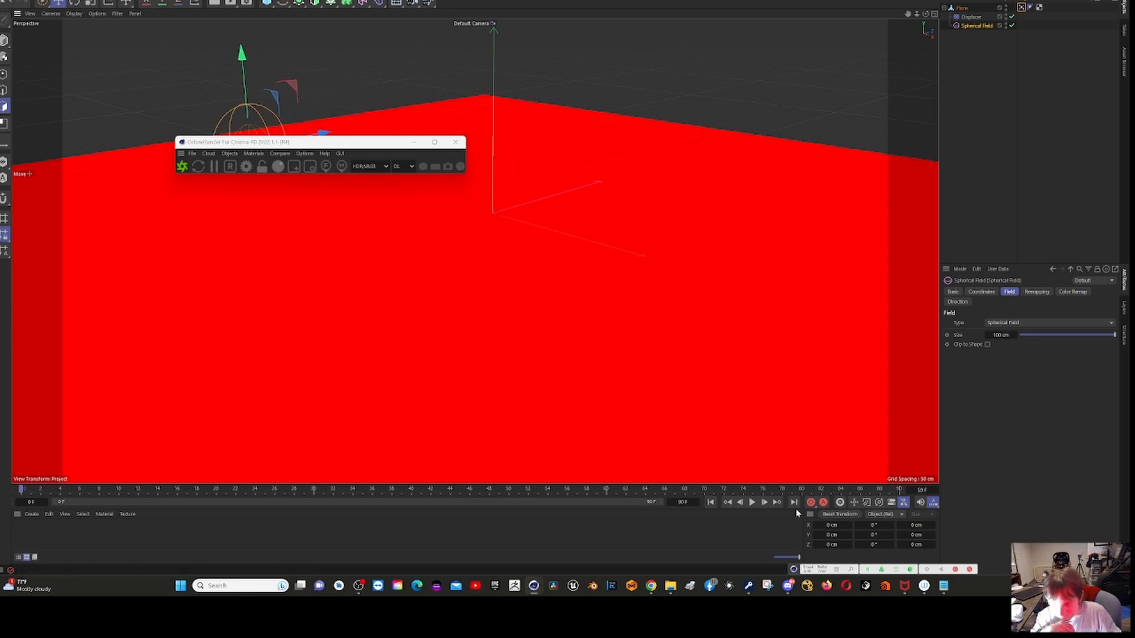
pyautogui.click(983, 292)
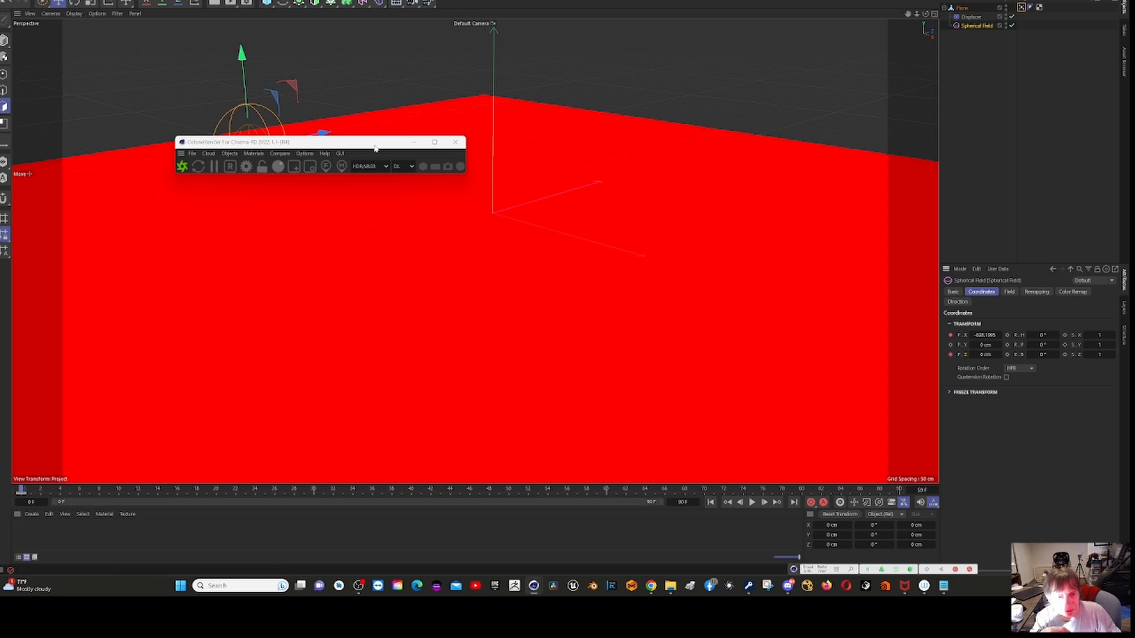
pyautogui.click(456, 143)
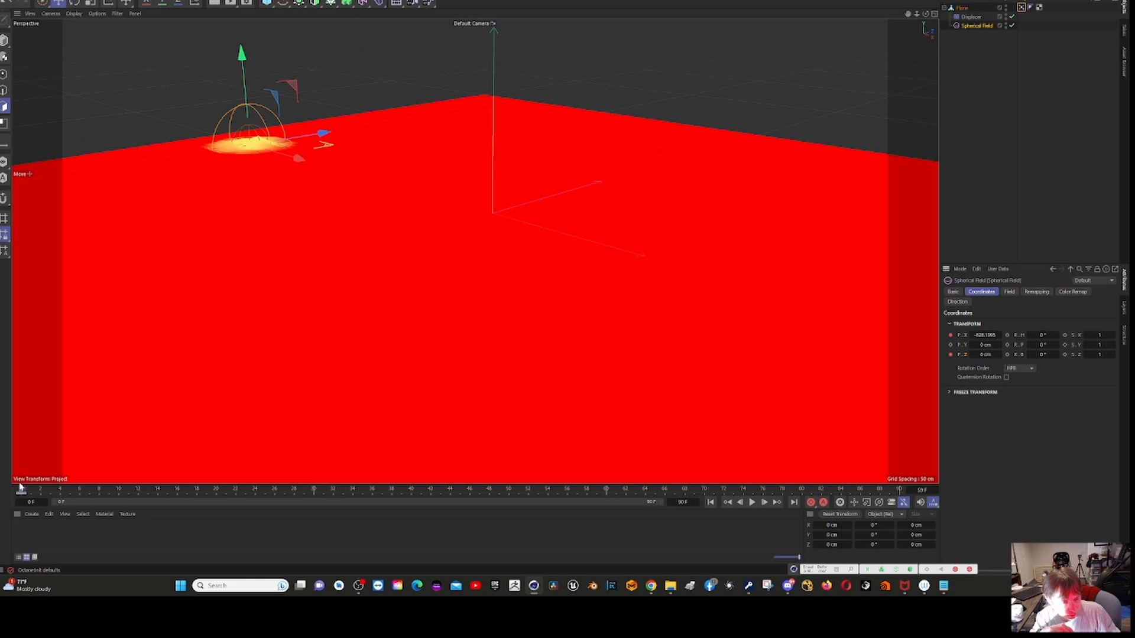
# - At frame 30, move the spherical field across the plane to about 774 cm in X and keyframe its position
pyautogui.moveTo(23, 491); pyautogui.dragTo(316, 514)
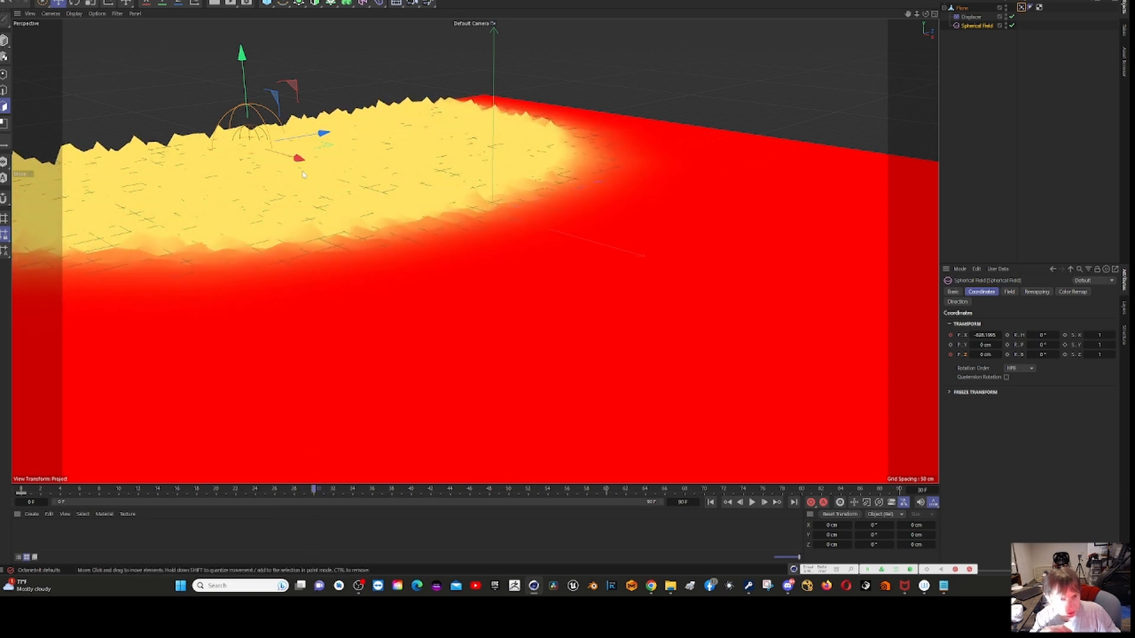
pyautogui.moveTo(302, 162); pyautogui.dragTo(562, 270)
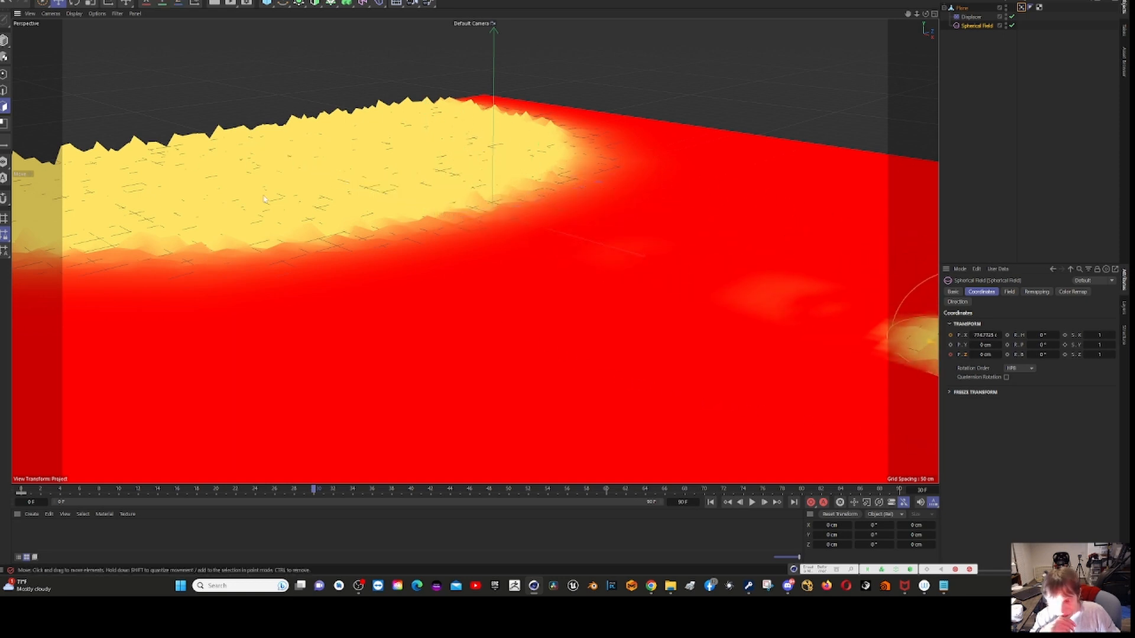
pyautogui.click(950, 336)
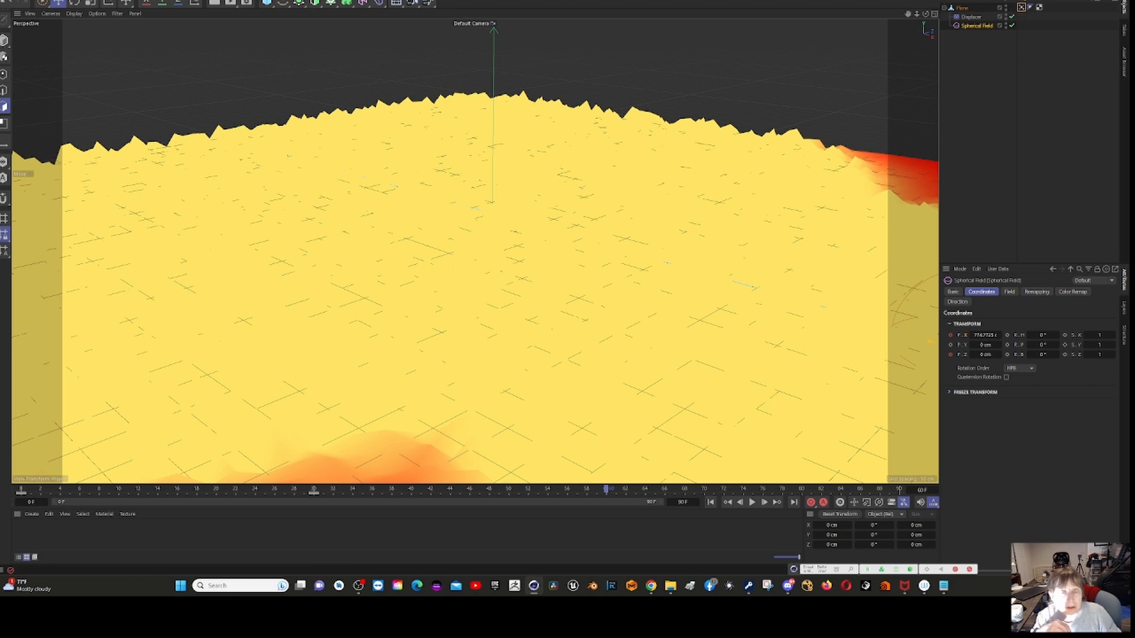
# - Add an Octane camera from the current view at frame 60 and look through it
pyautogui.click(379, 3)
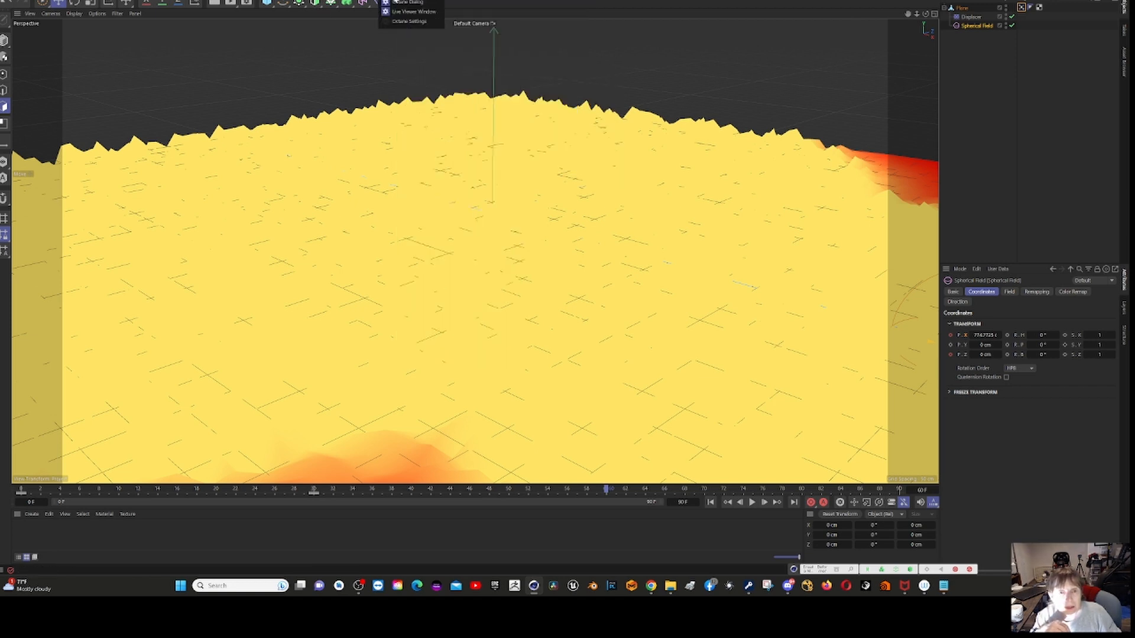
pyautogui.click(407, 3)
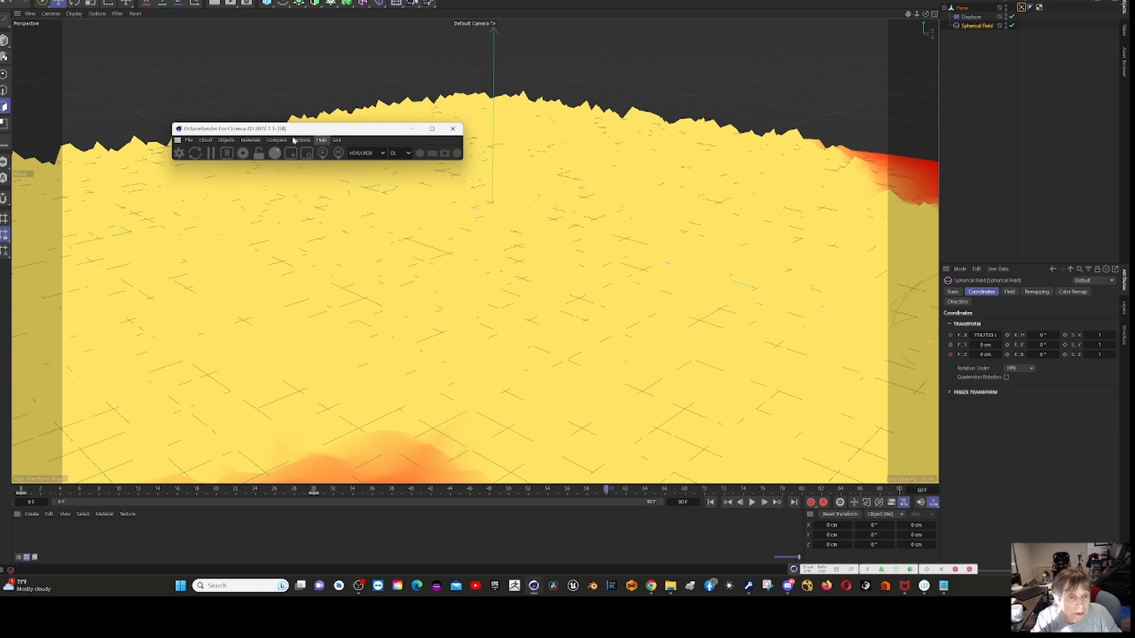
pyautogui.click(247, 144)
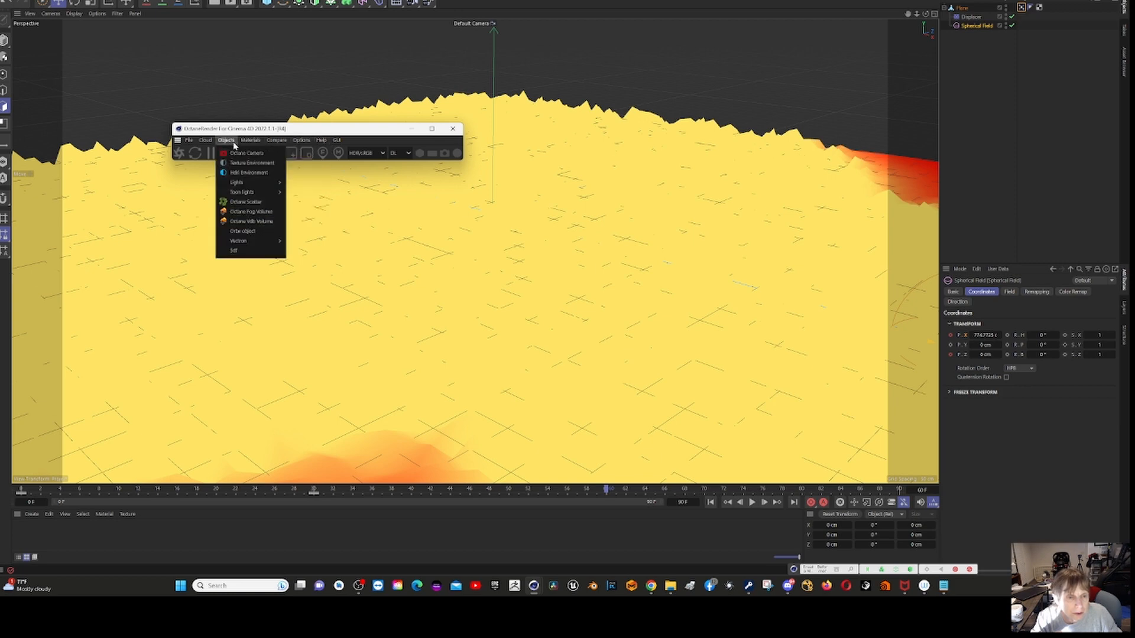
pyautogui.click(245, 154)
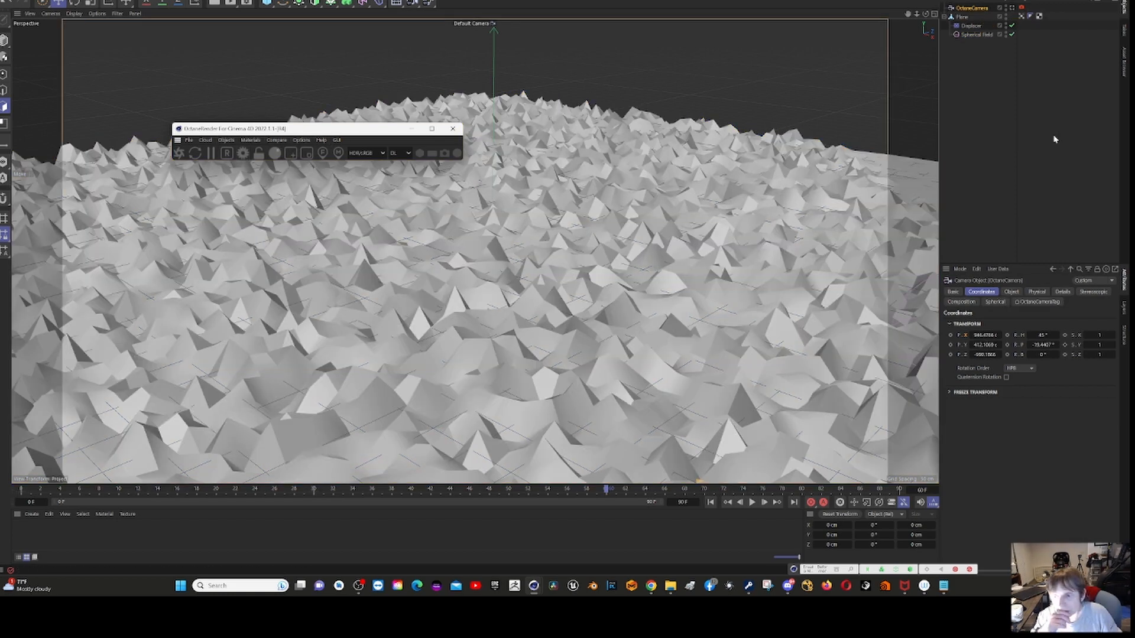
pyautogui.click(1014, 8)
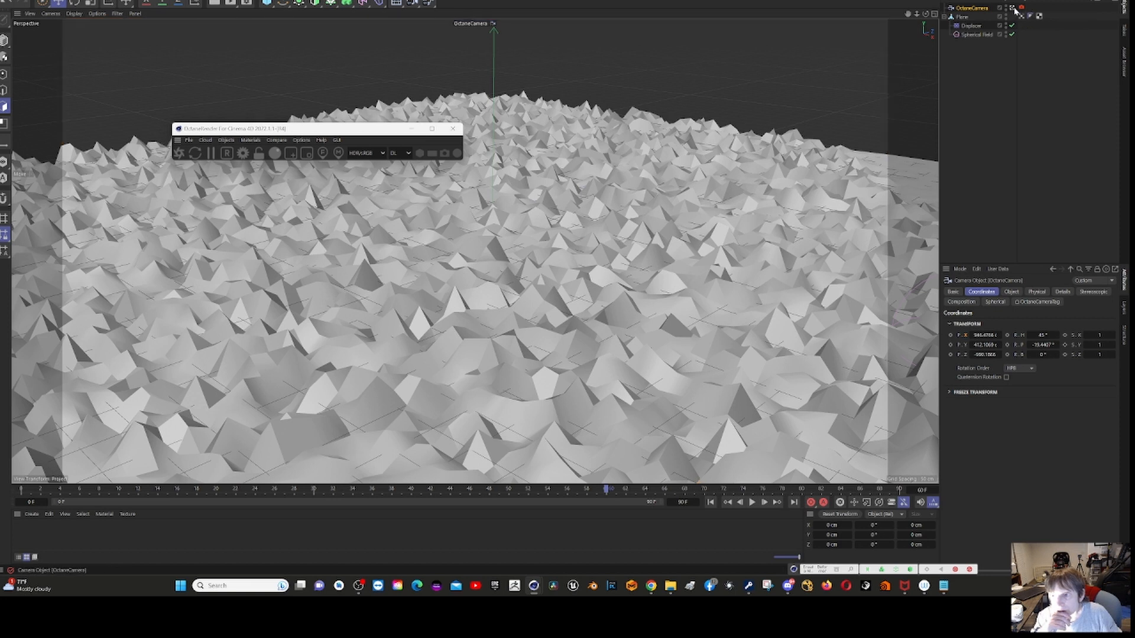
# - Lock the Octane camera with a Protection tag and return to the default camera
pyautogui.rightClick(984, 10)
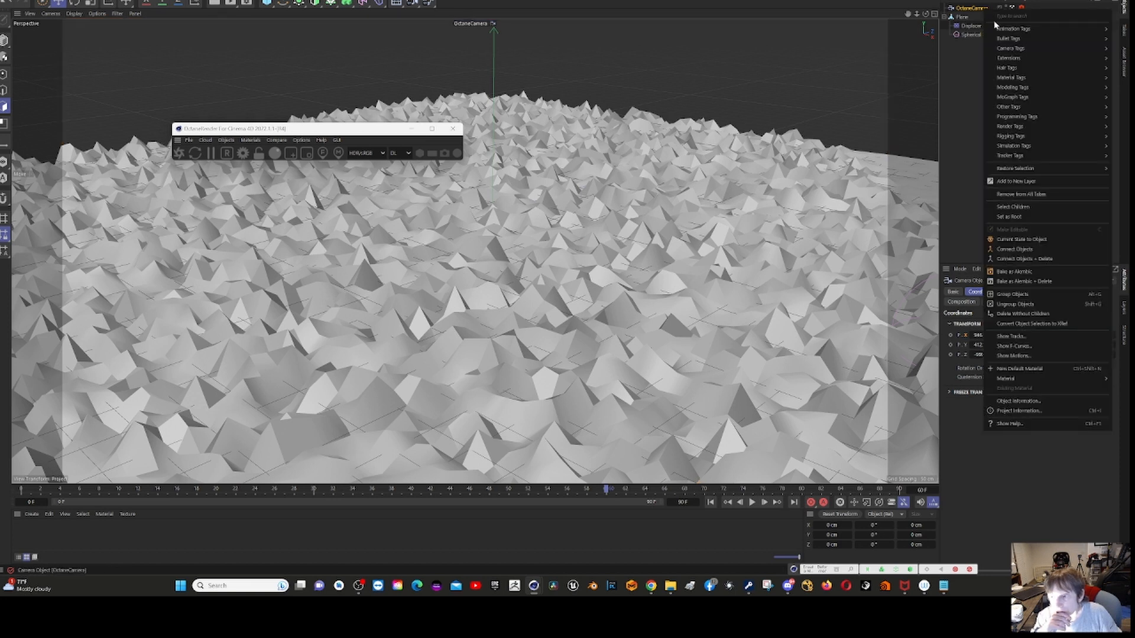
pyautogui.moveTo(1026, 136)
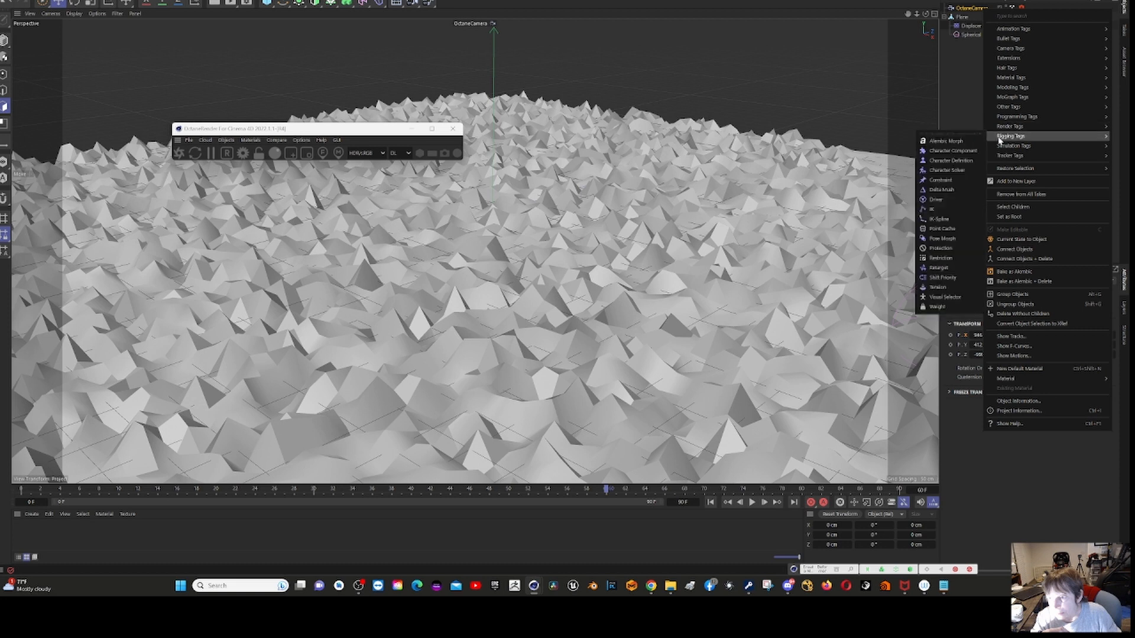
pyautogui.click(938, 250)
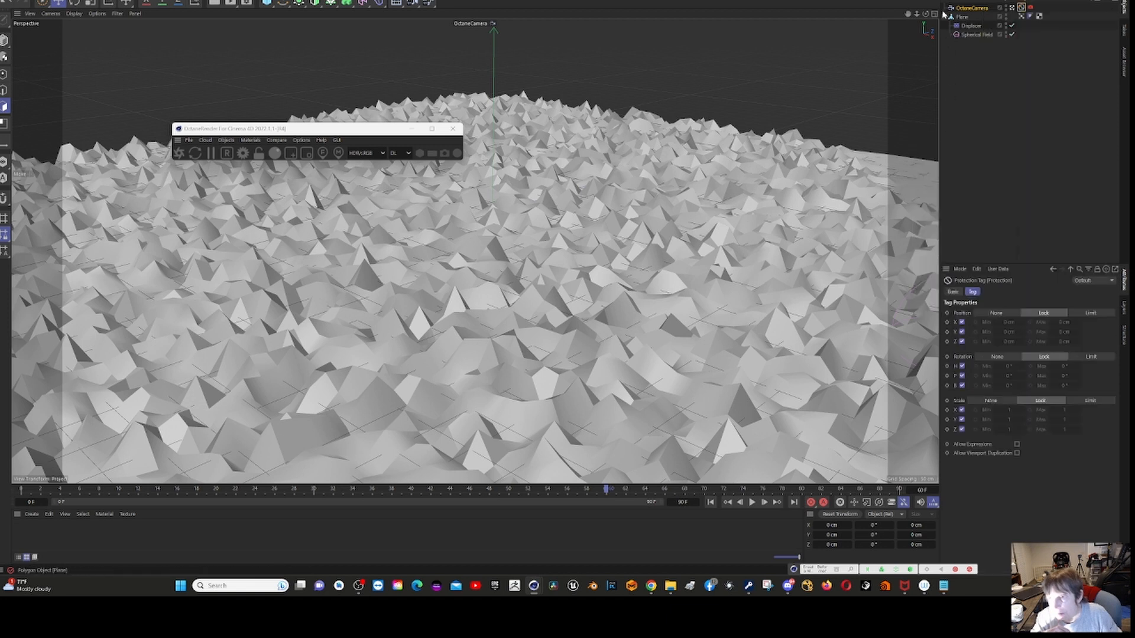
pyautogui.click(1012, 8)
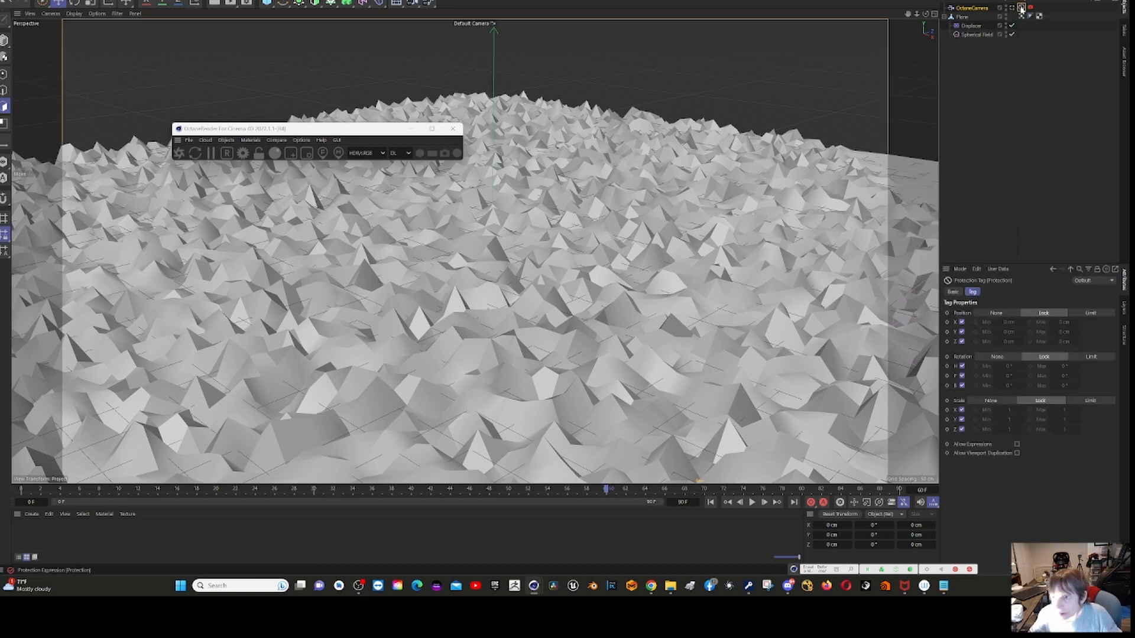
# - At frame 60, move the spherical field to about -23 cm in X and to the plane's positive Z edge, and keyframe its position
pyautogui.keyDown('alt'); pyautogui.moveTo(855, 36); pyautogui.dragTo(859, 58, button='middle'); pyautogui.keyUp('alt')
pyautogui.keyDown('alt'); pyautogui.moveTo(859, 58); pyautogui.dragTo(1004, 41, button='right'); pyautogui.keyUp('alt')
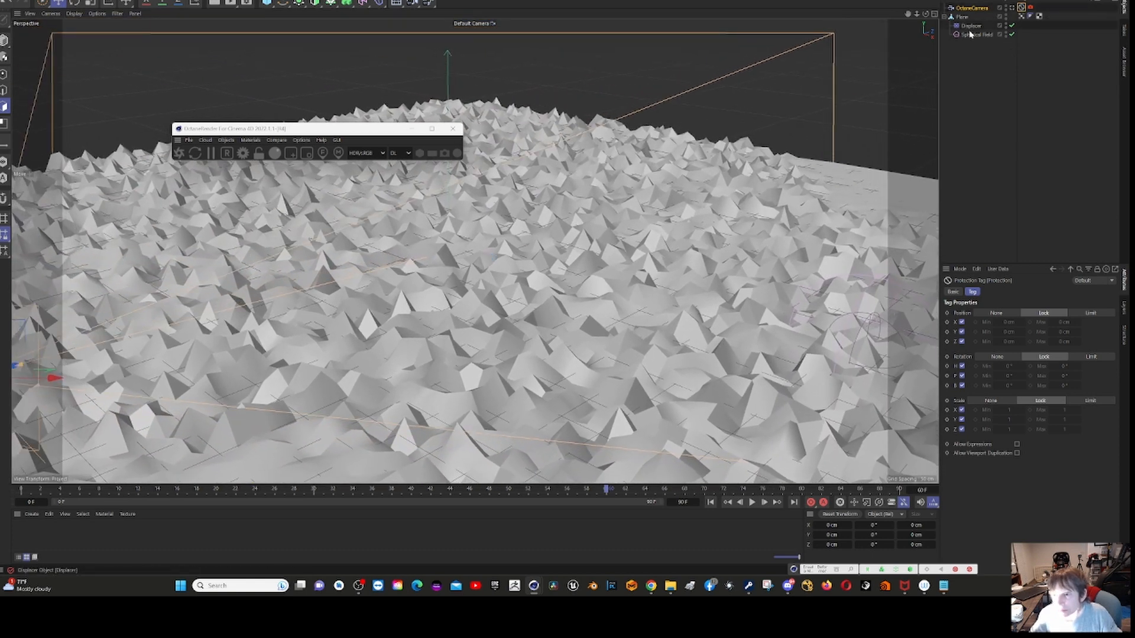
pyautogui.click(970, 35)
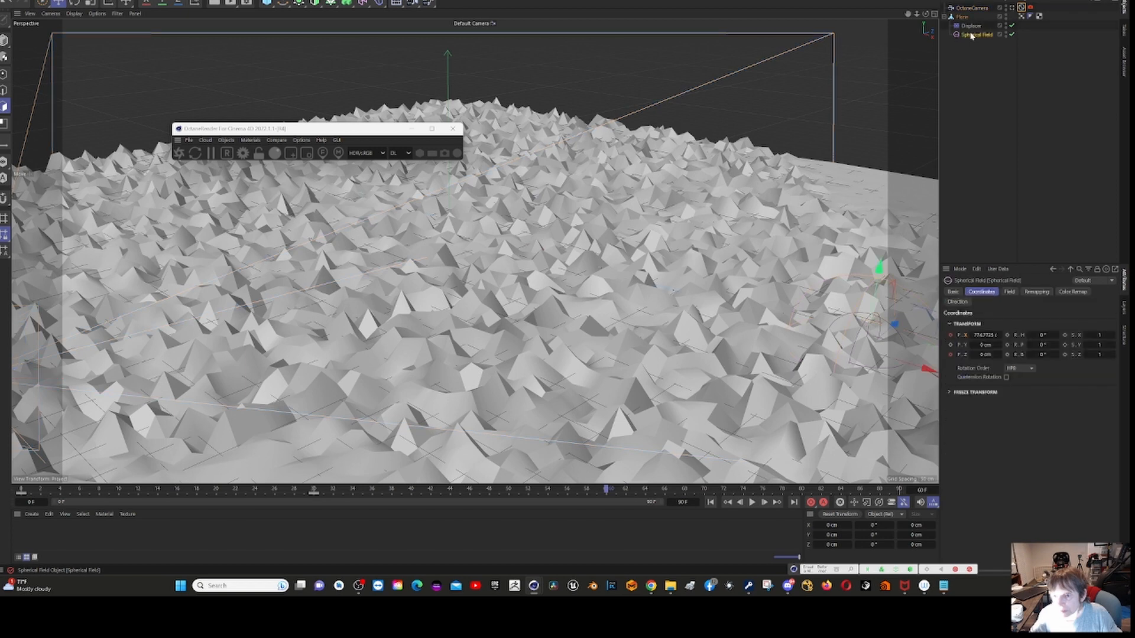
pyautogui.keyDown('alt'); pyautogui.moveTo(818, 309); pyautogui.dragTo(854, 323, button='middle'); pyautogui.keyUp('alt')
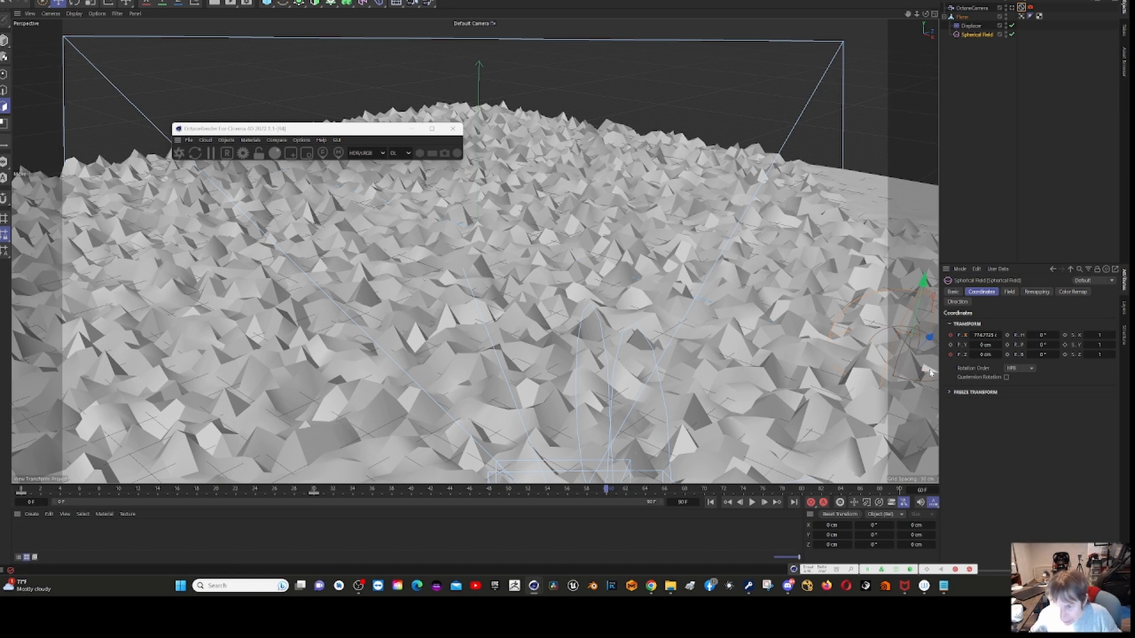
pyautogui.moveTo(930, 373); pyautogui.dragTo(467, 282)
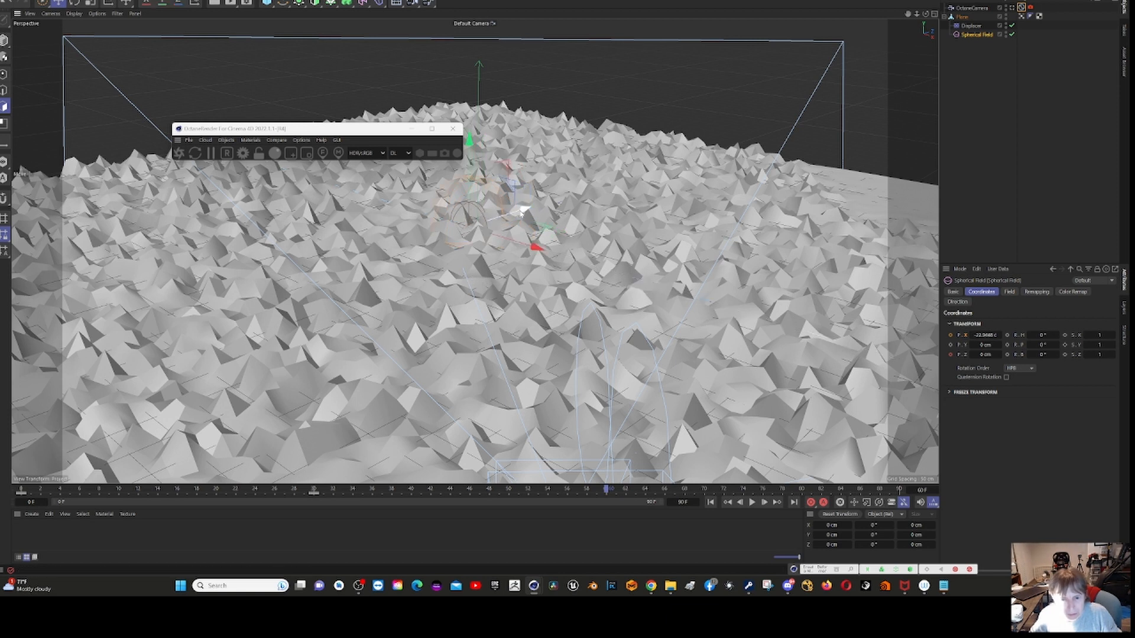
pyautogui.moveTo(523, 210); pyautogui.dragTo(711, 66)
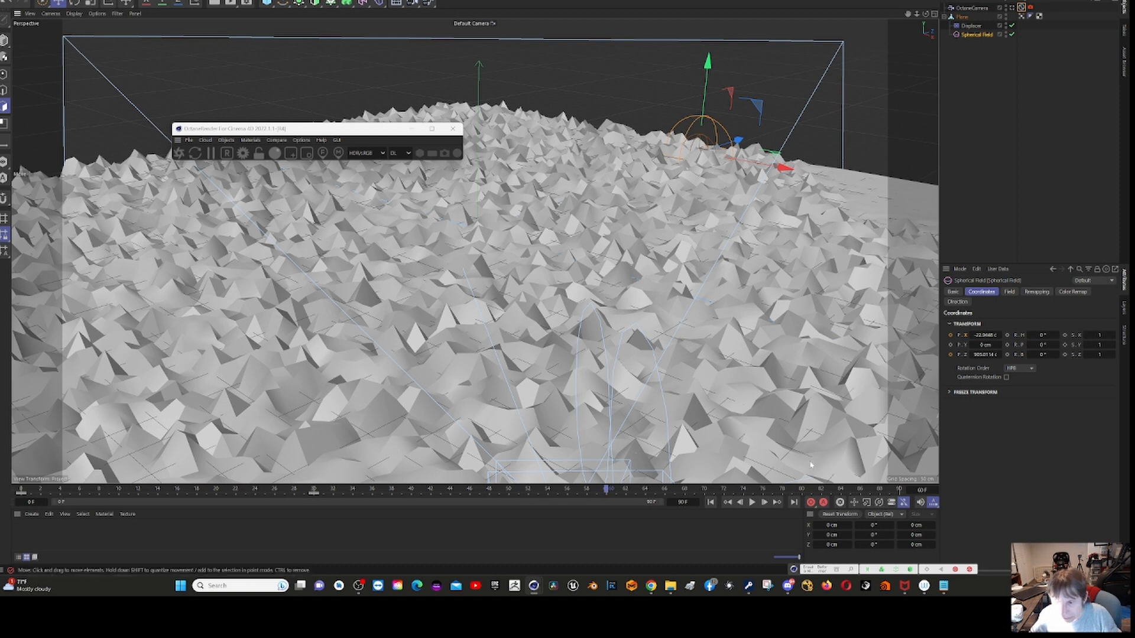
pyautogui.click(951, 355)
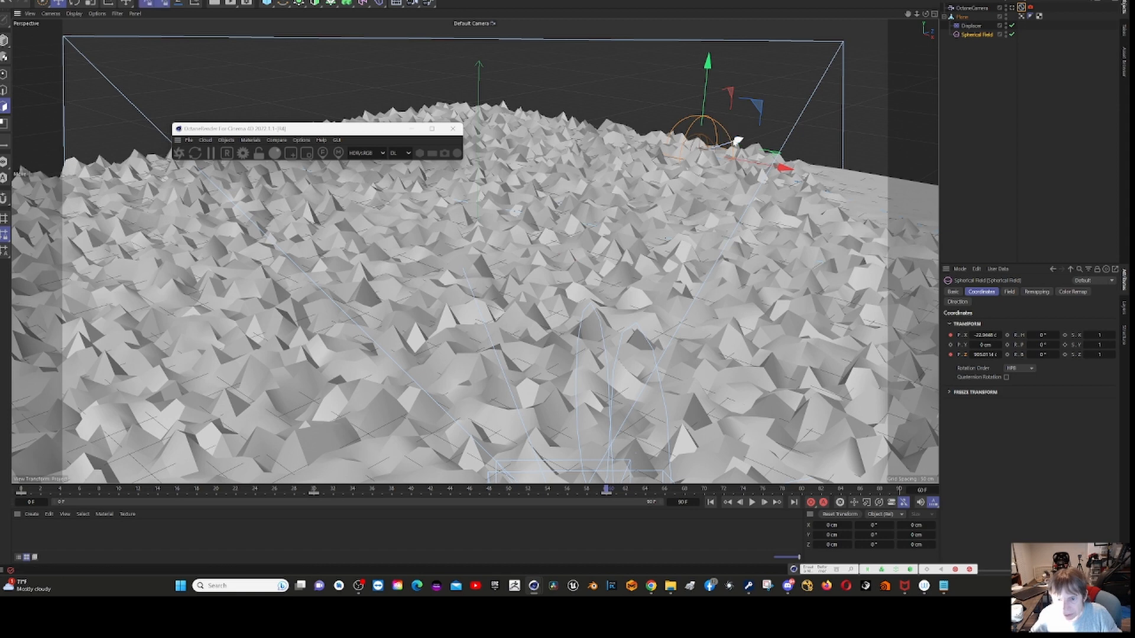
pyautogui.moveTo(738, 141); pyautogui.dragTo(334, 269)
pyautogui.moveTo(553, 289); pyautogui.dragTo(512, 302)
pyautogui.scroll(-5, 564, 270)
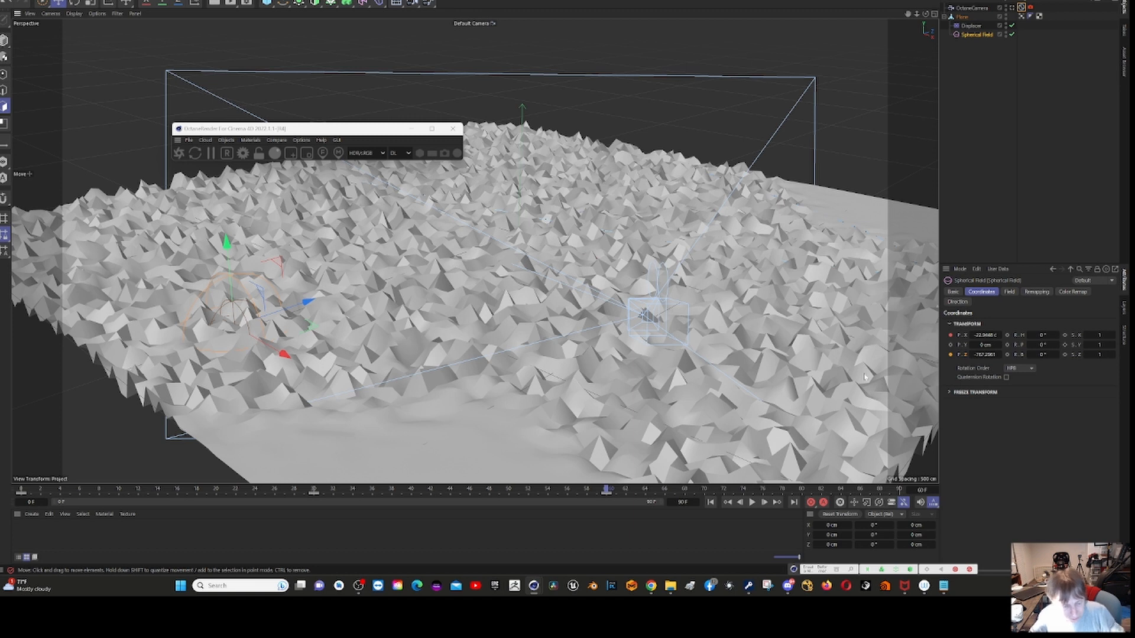
pyautogui.hotkey('ctrl', 'z')
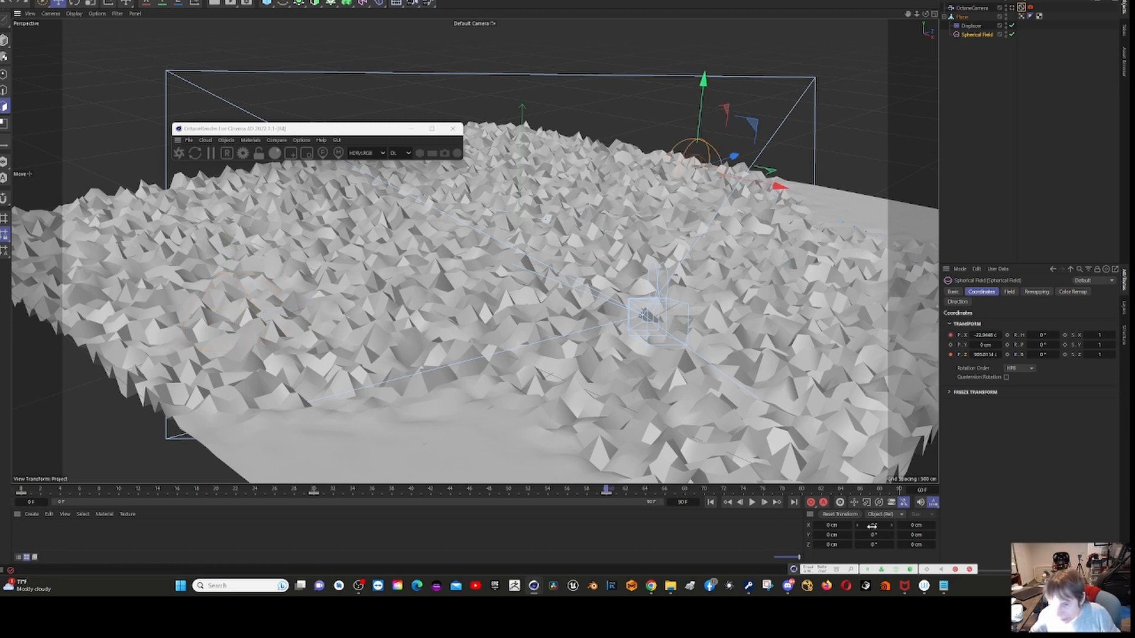
# - At frame 90, move the spherical field along Z to the plane's negative Z side and keyframe its position
pyautogui.moveTo(608, 491); pyautogui.dragTo(899, 489)
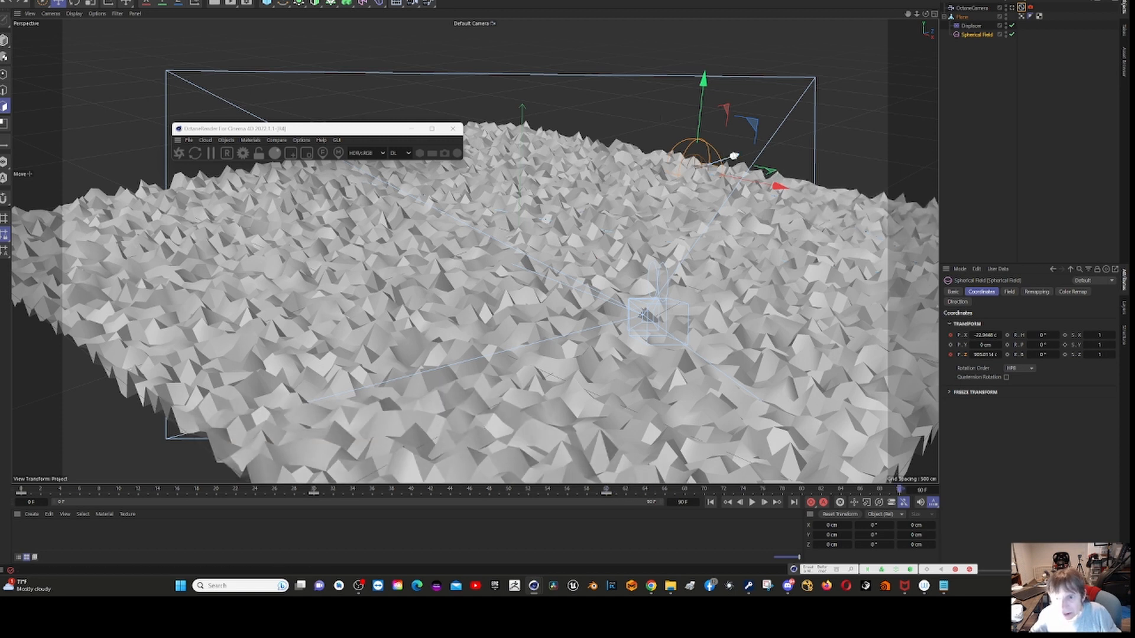
pyautogui.moveTo(733, 156); pyautogui.dragTo(265, 316)
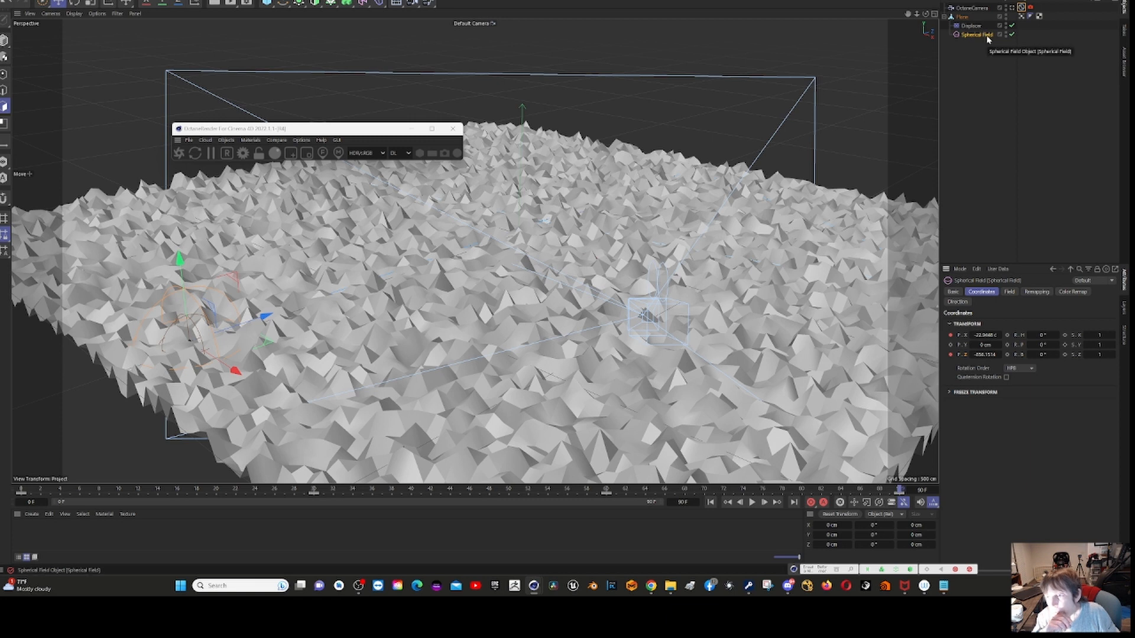
# - Return to frame 0 and set the radius of the Freeze layer in the plane's vertex map to 10 cm
pyautogui.click(1021, 17)
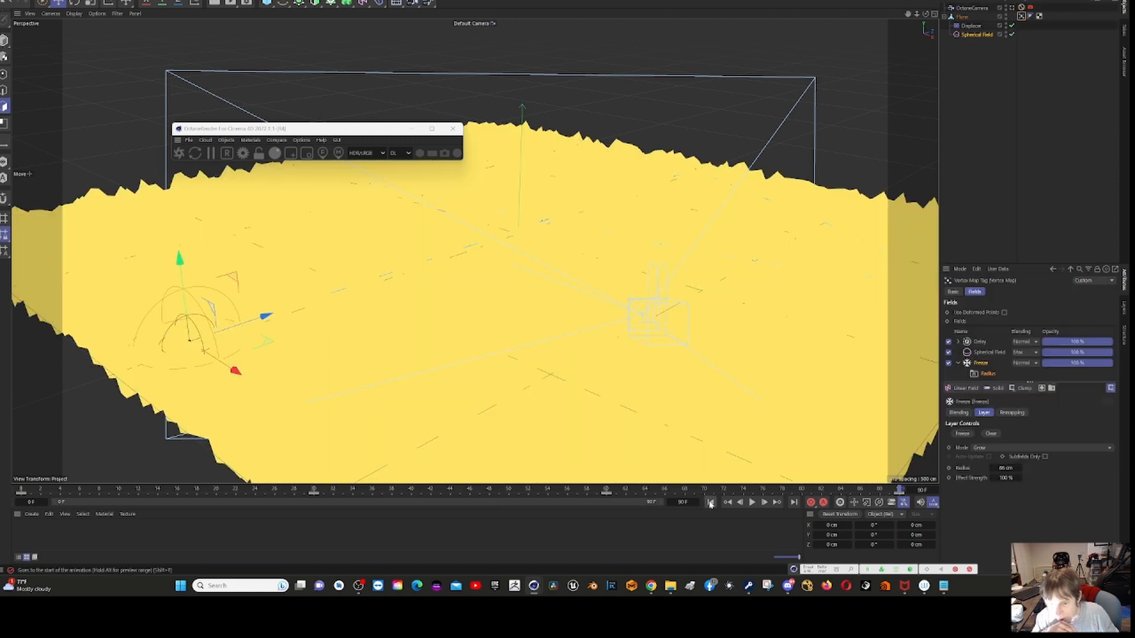
pyautogui.click(711, 502)
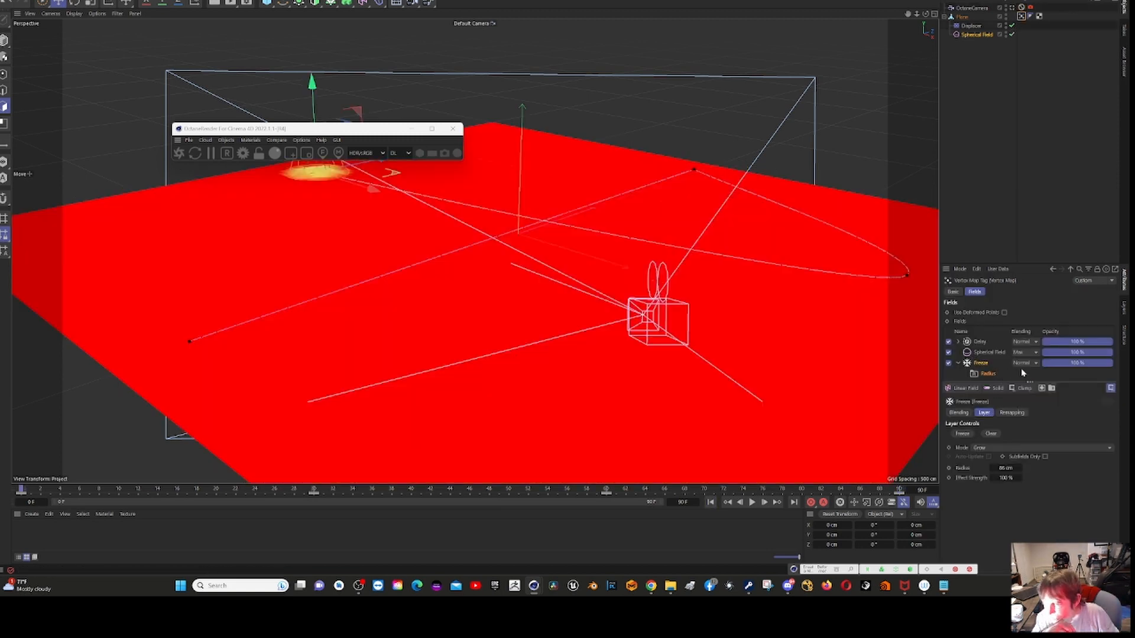
pyautogui.click(980, 364)
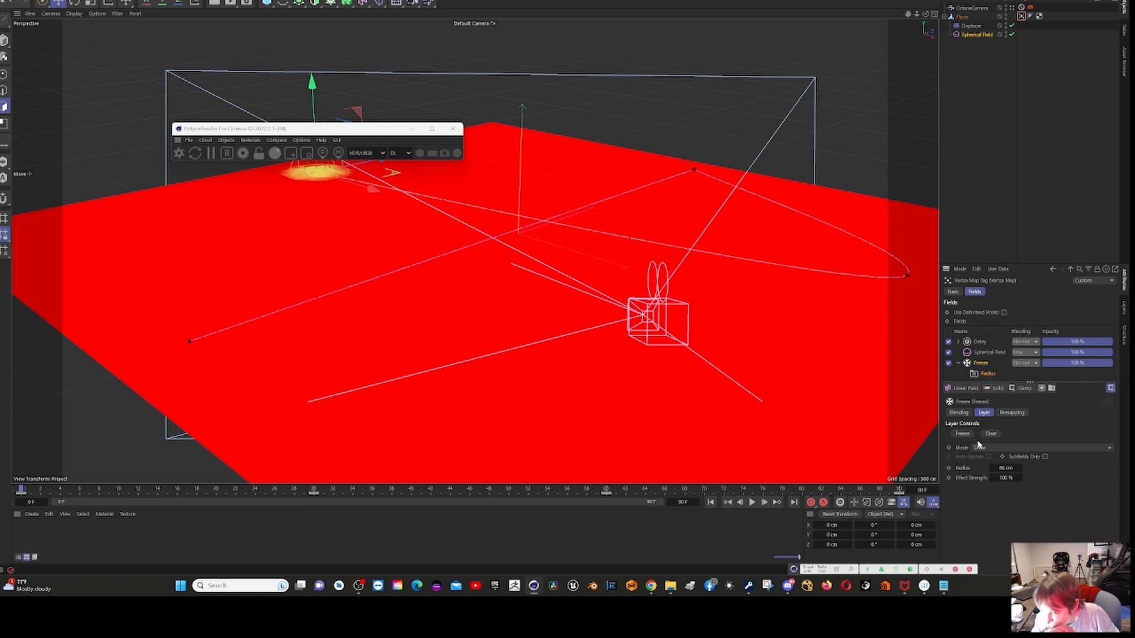
pyautogui.click(1004, 467)
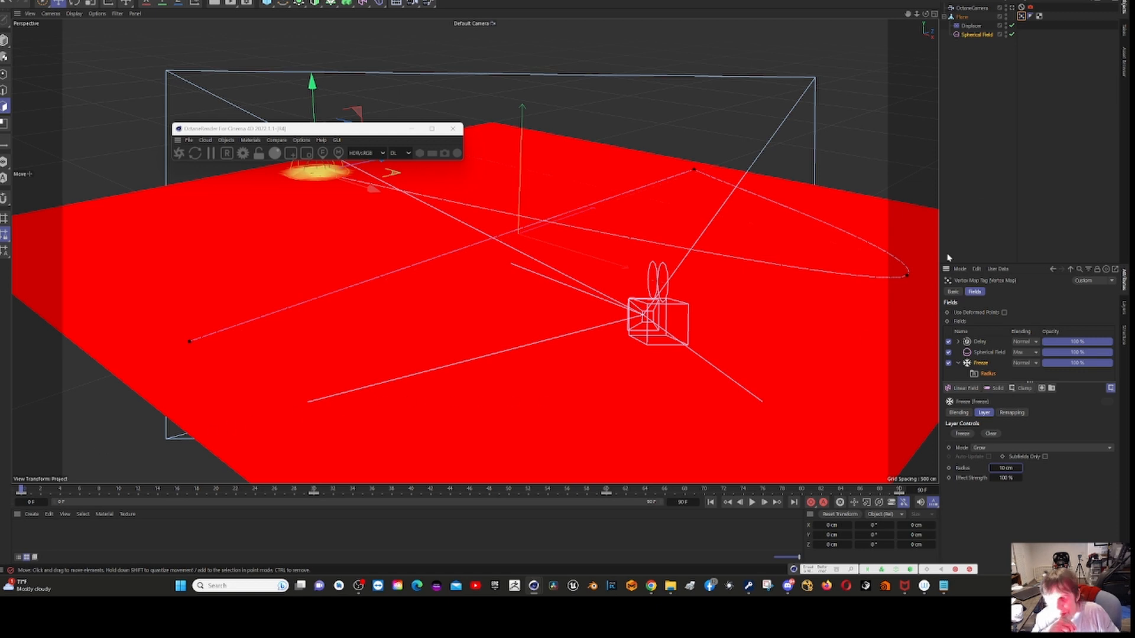
pyautogui.click(1022, 7)
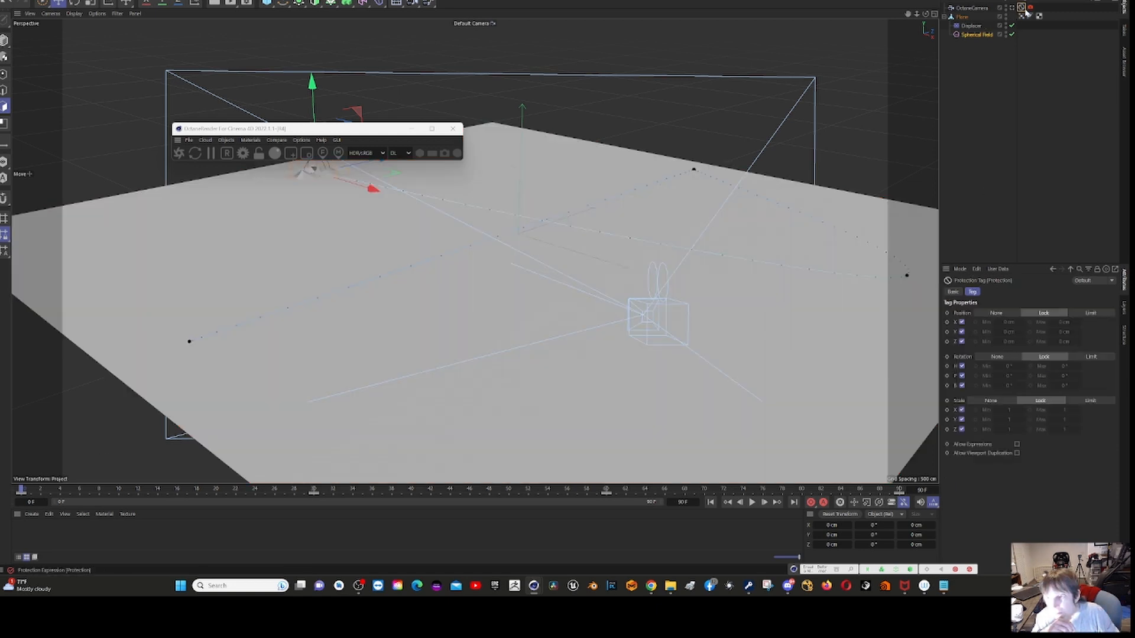
# - Look through the OctaneCamera, clear the Octane window from the viewport and play the plane's displacement animation
pyautogui.click(1012, 8)
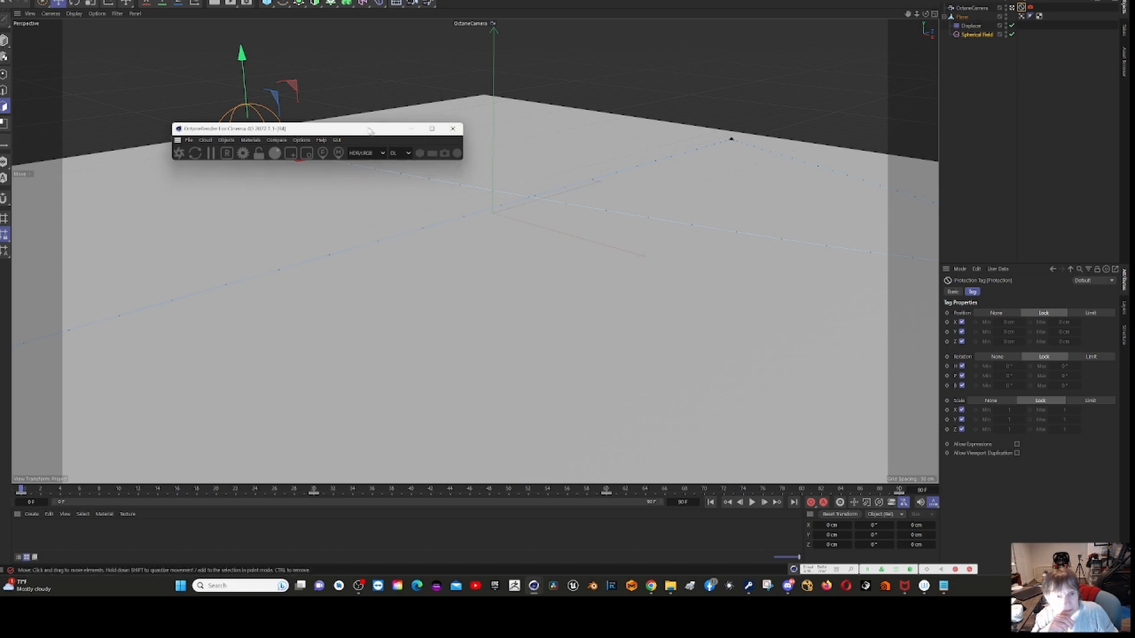
pyautogui.moveTo(369, 130); pyautogui.dragTo(340, 0)
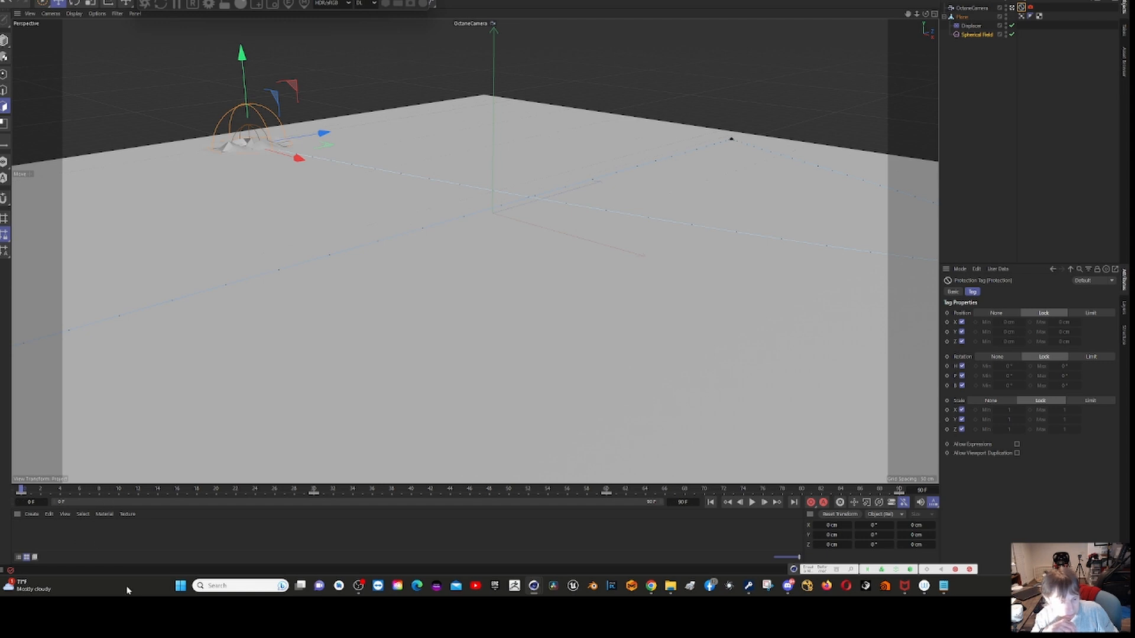
pyautogui.click(752, 504)
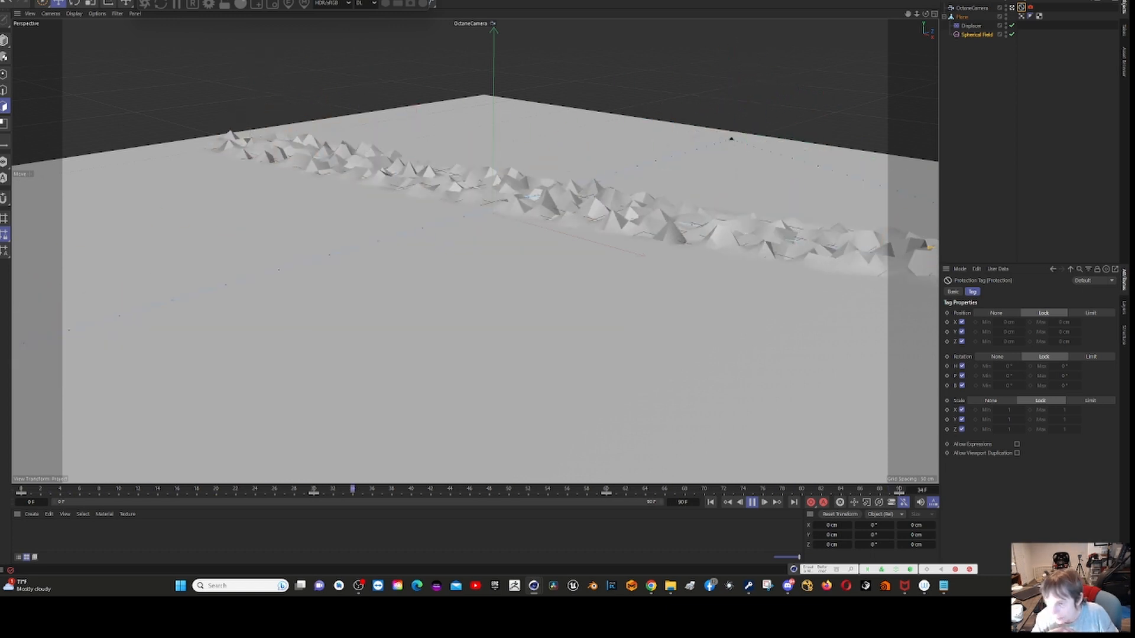
pyautogui.click(1062, 586)
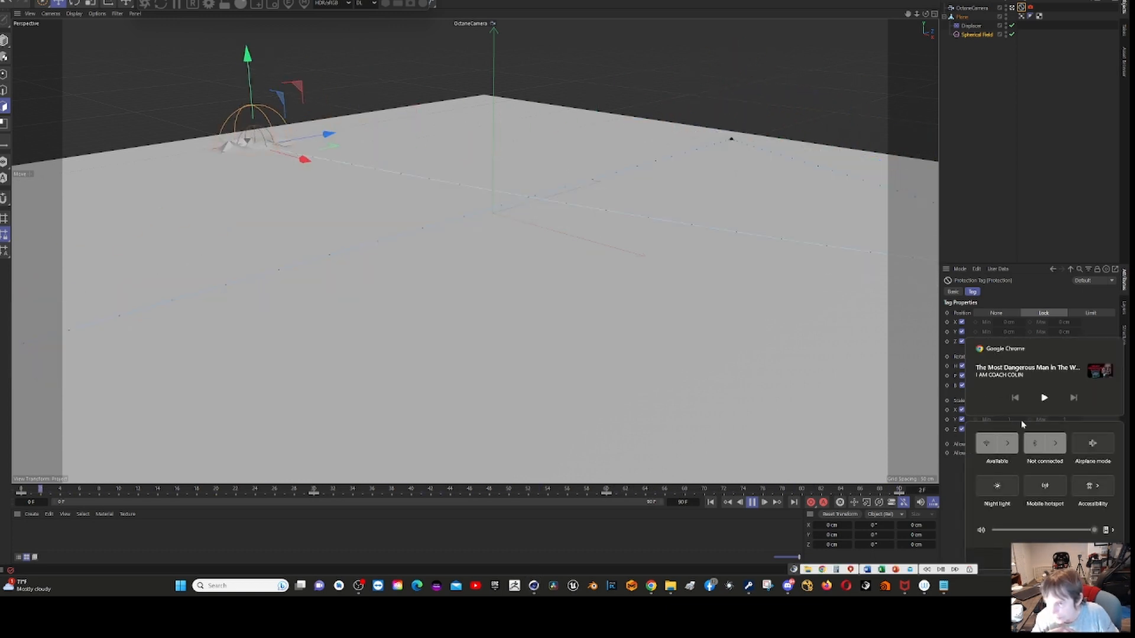
pyautogui.click(981, 531)
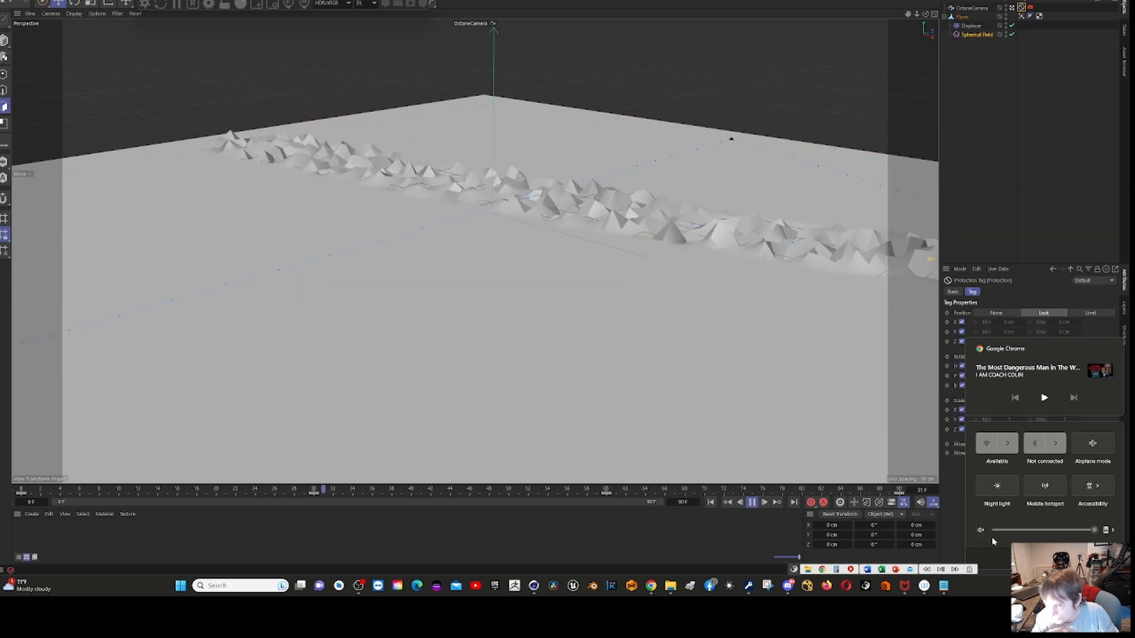
pyautogui.click(982, 531)
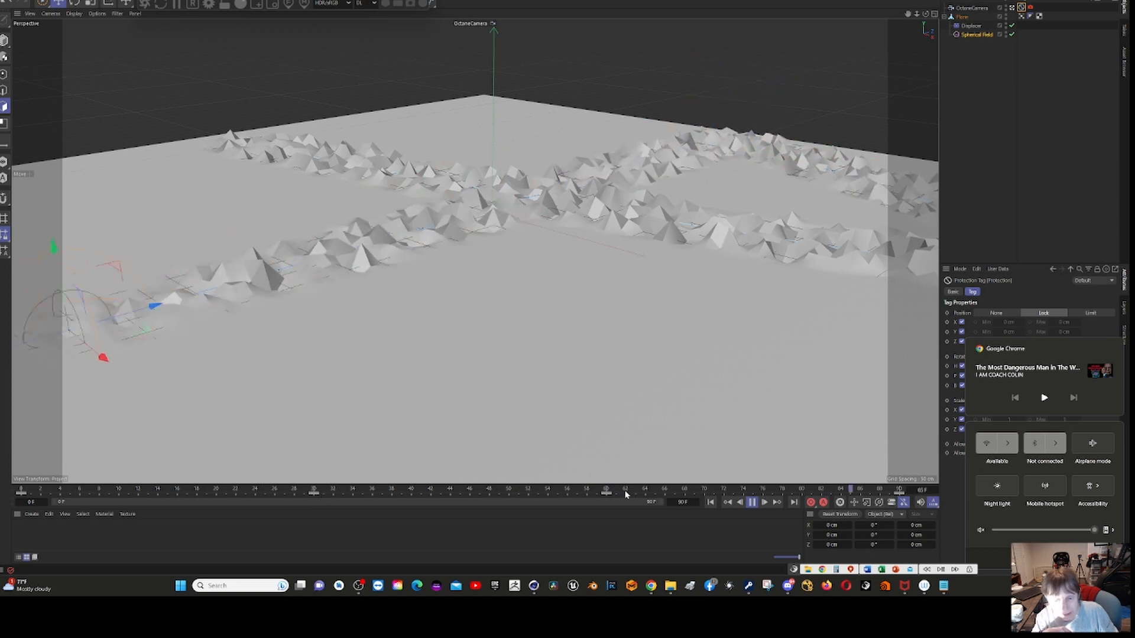
# - Stop the playback and save the project as a new incremental version
pyautogui.click(751, 502)
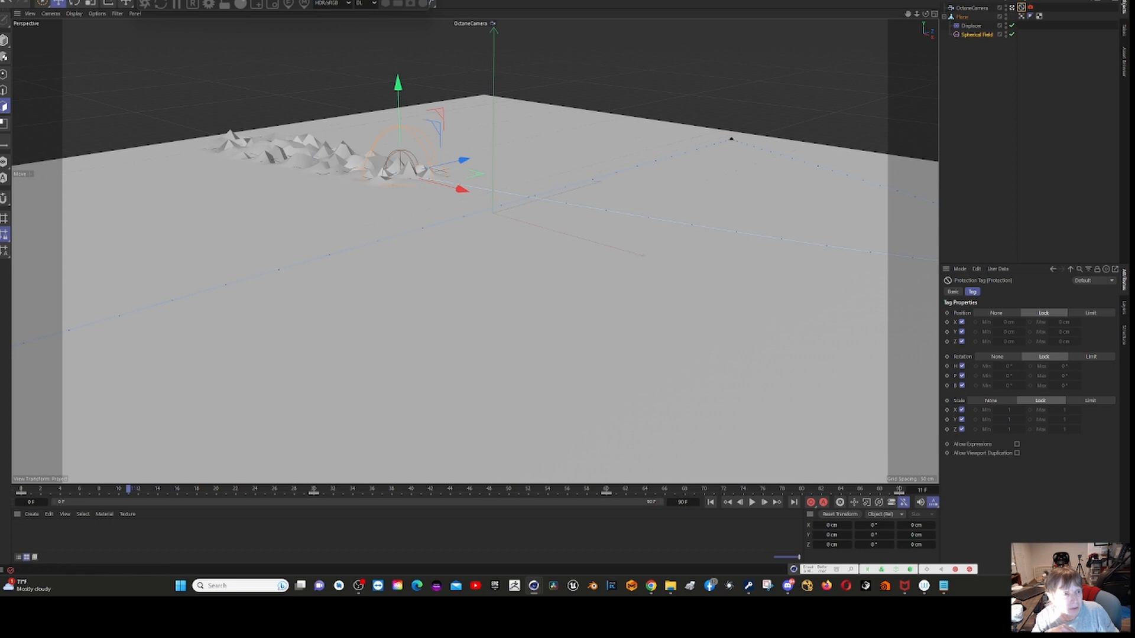
pyautogui.click(6, 0)
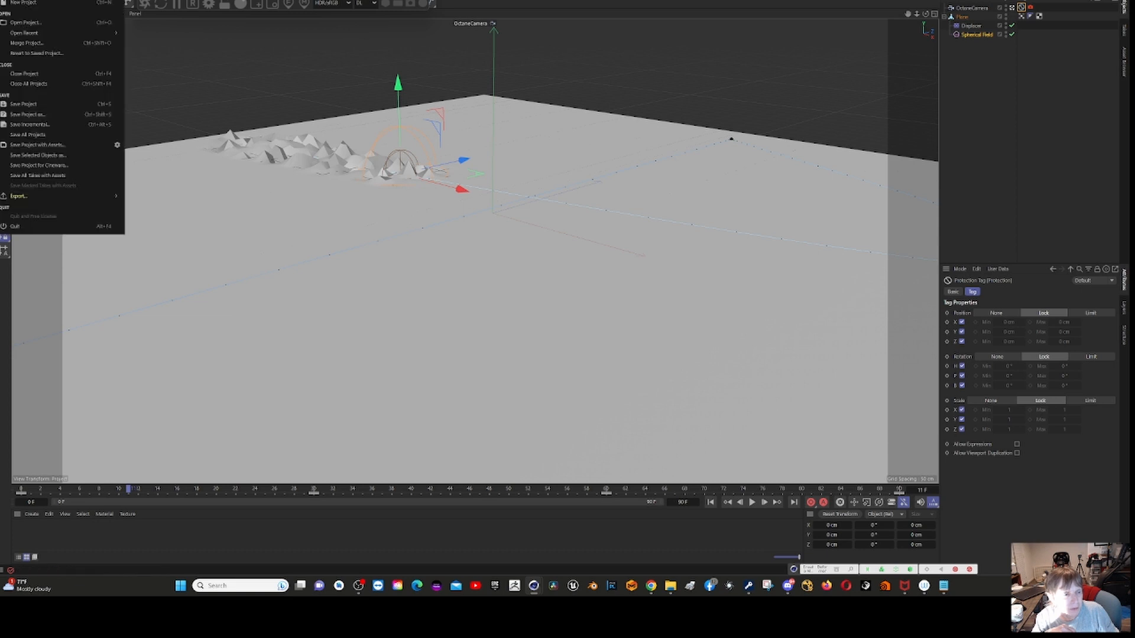
pyautogui.click(74, 125)
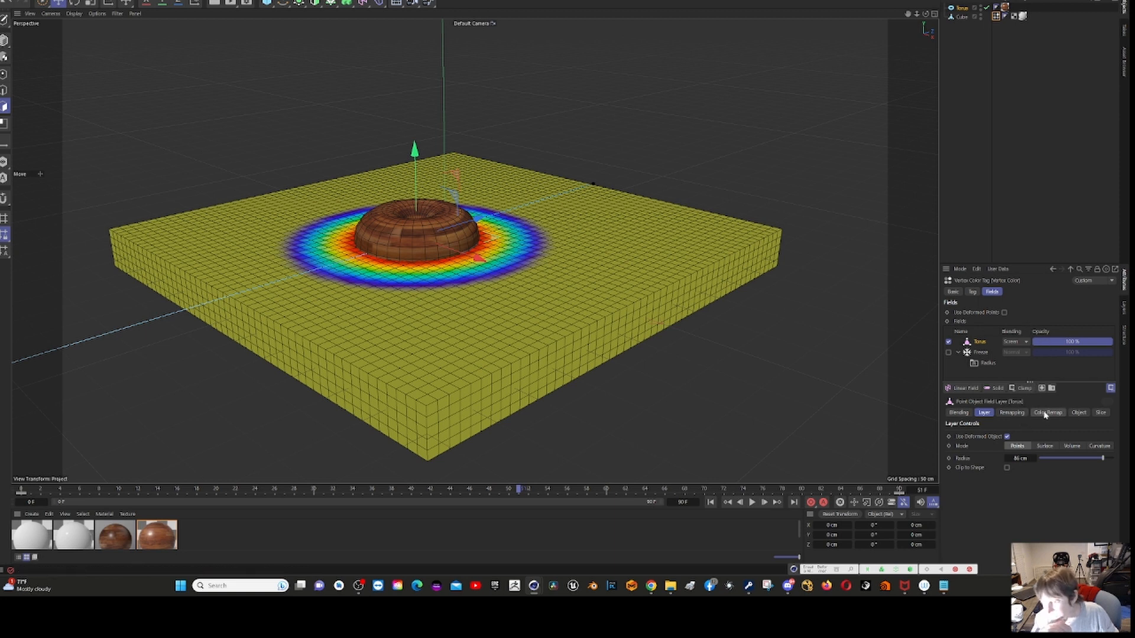
# - Examine the Torus layer's remapping and color gradient in the cube's vertex color fields, and play the animation from frame 0
pyautogui.click(1011, 412)
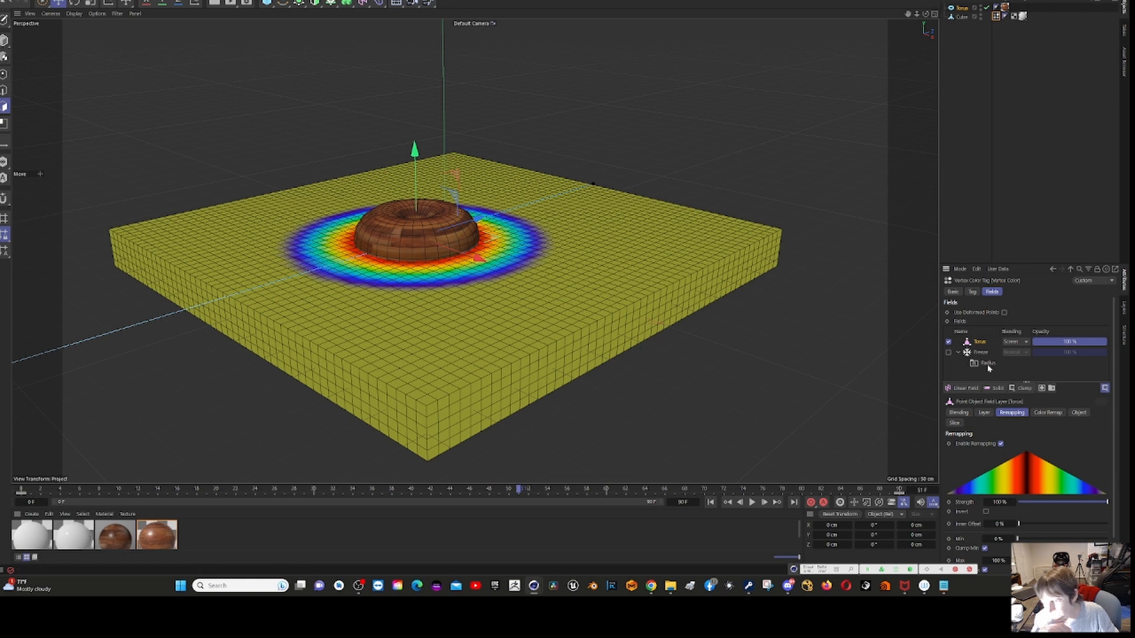
pyautogui.click(1047, 413)
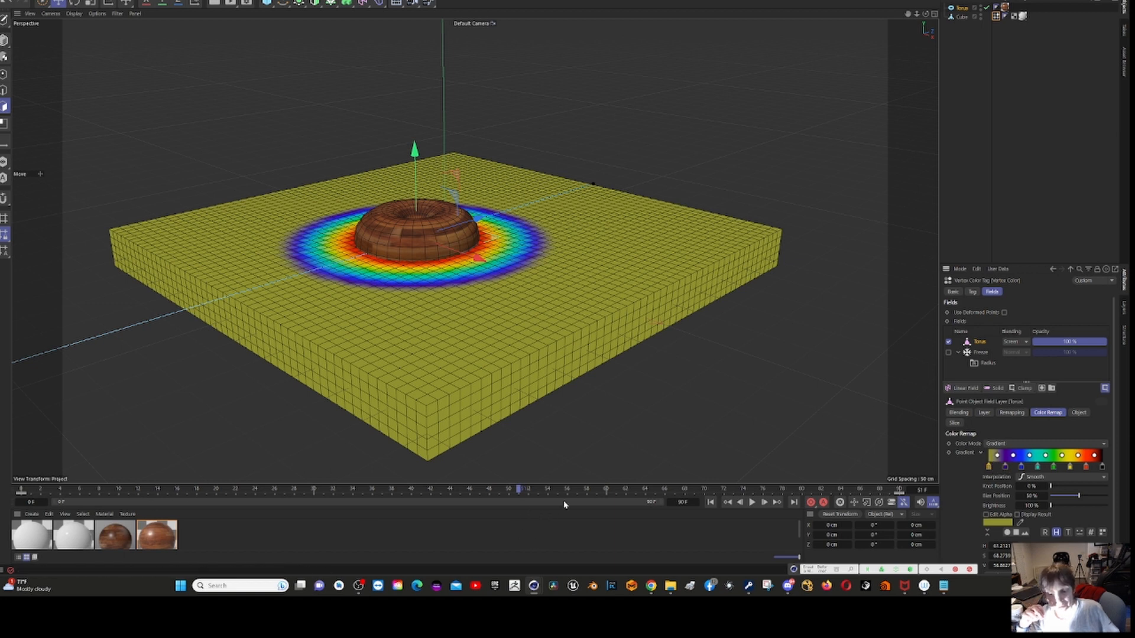
pyautogui.click(710, 502)
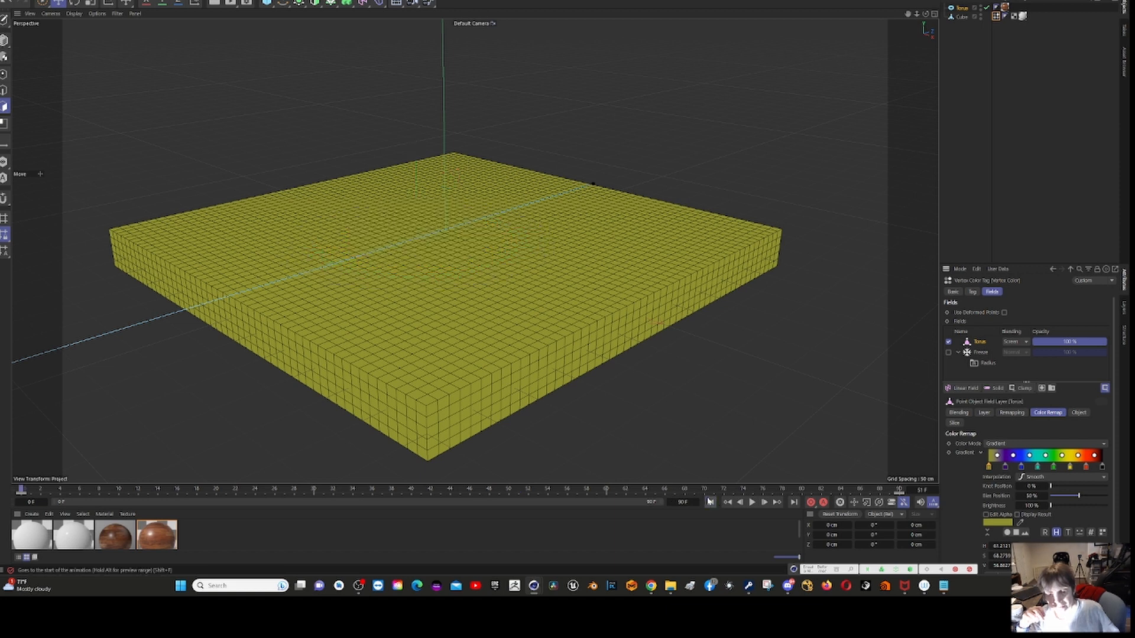
pyautogui.click(752, 503)
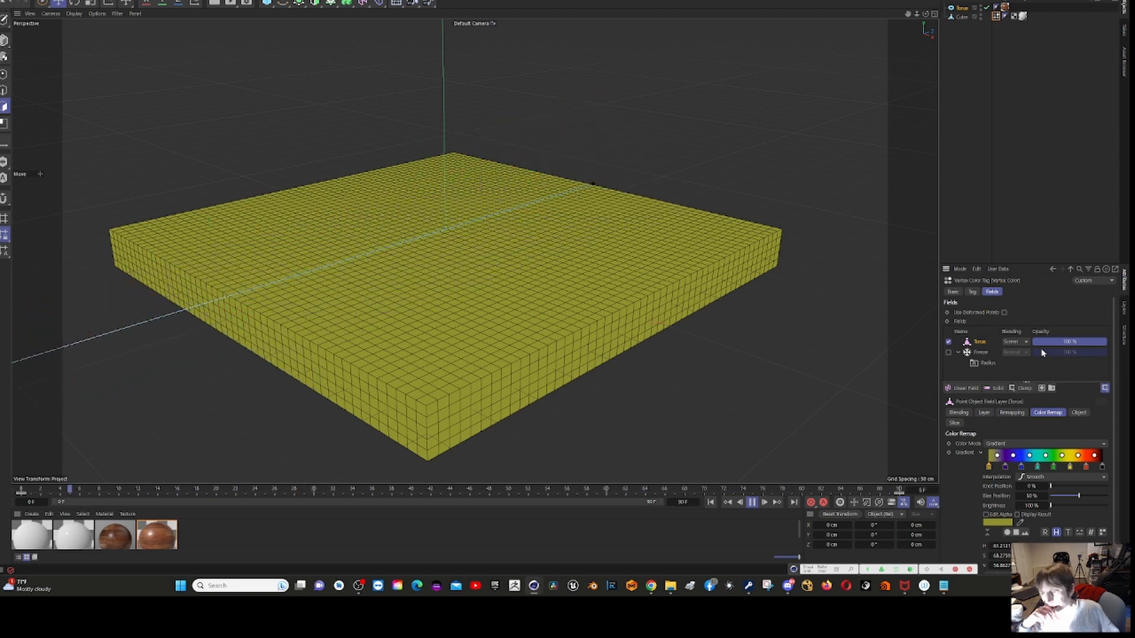
# - Enable the Freeze layer in the vertex color fields during playback, stop at frame 41 and show the Freeze settings
pyautogui.click(949, 352)
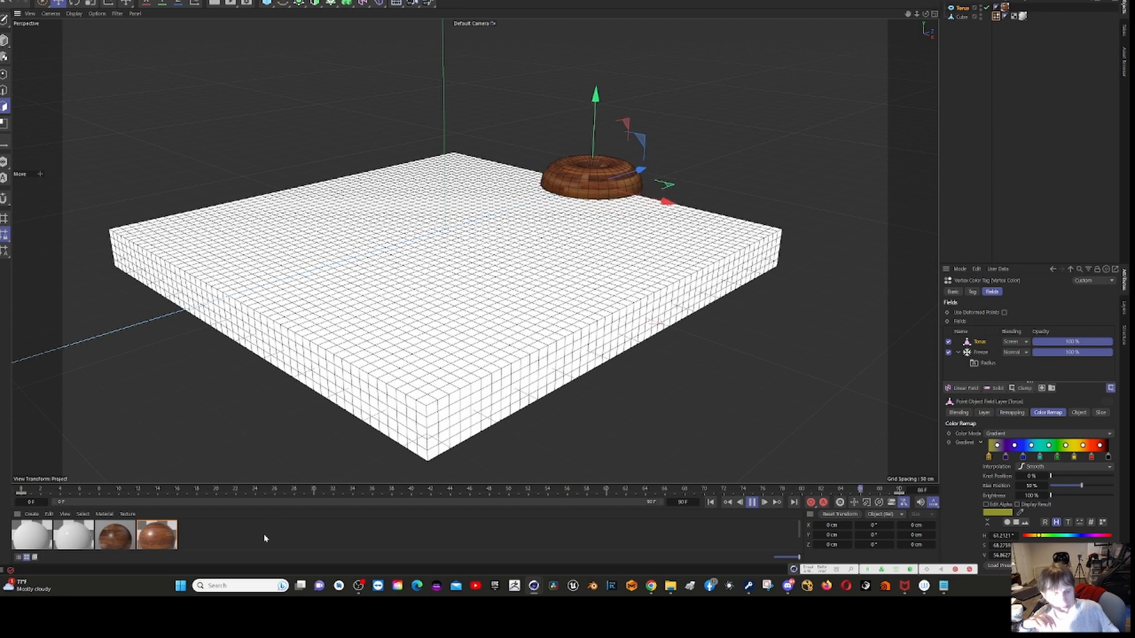
pyautogui.click(754, 503)
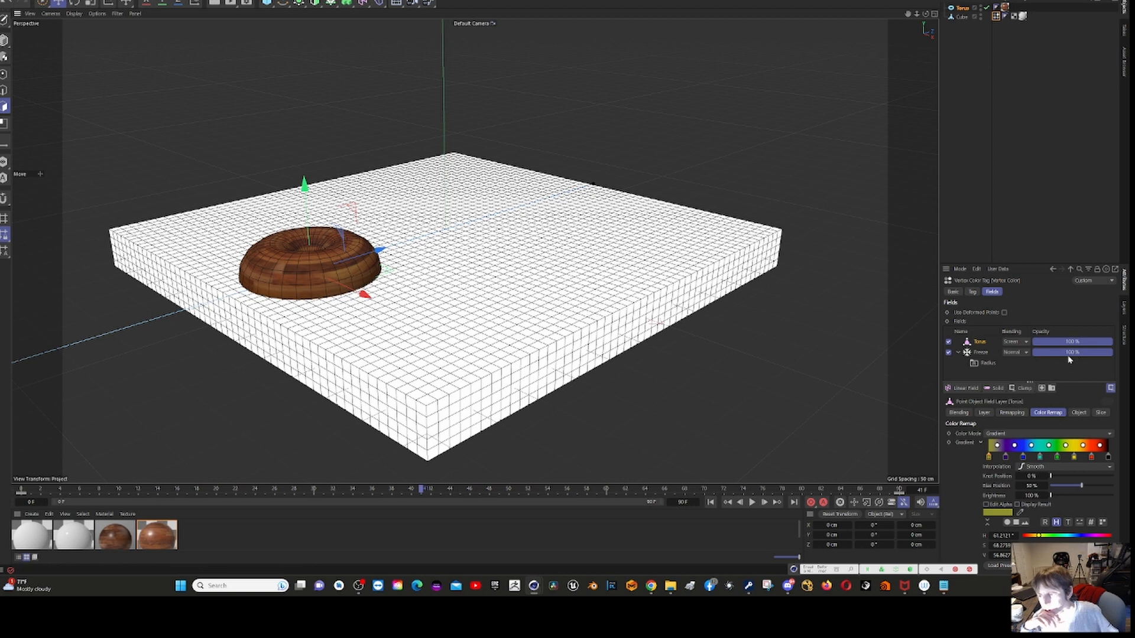
pyautogui.click(985, 356)
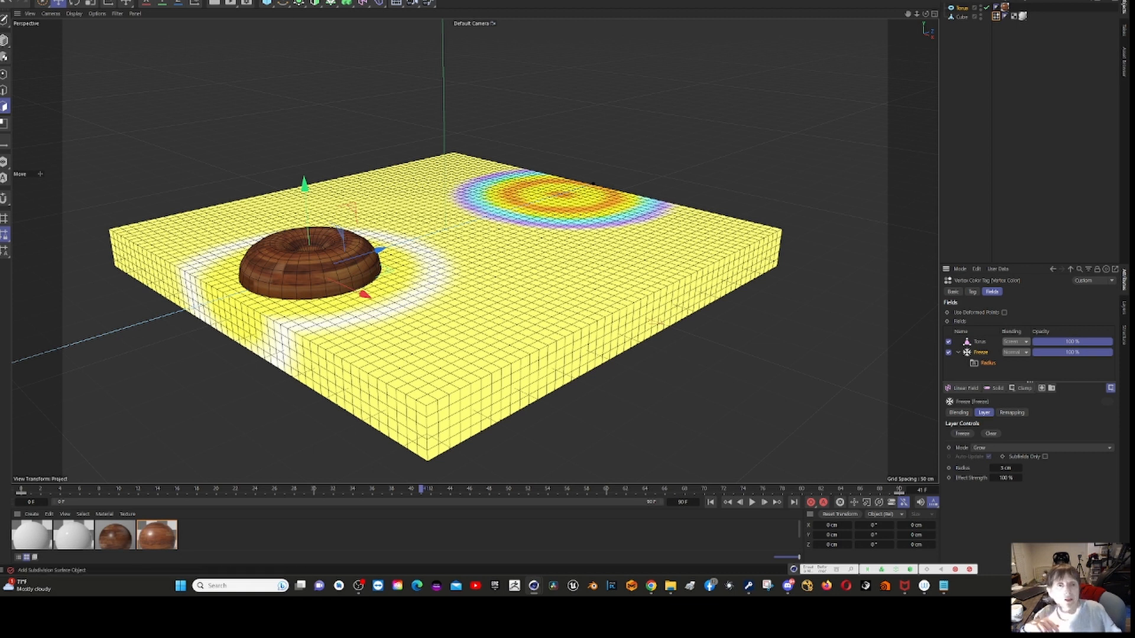
# - Open the Octane dialog and start a live render of the torus and colored cube in the Live Viewer
pyautogui.click(388, 0)
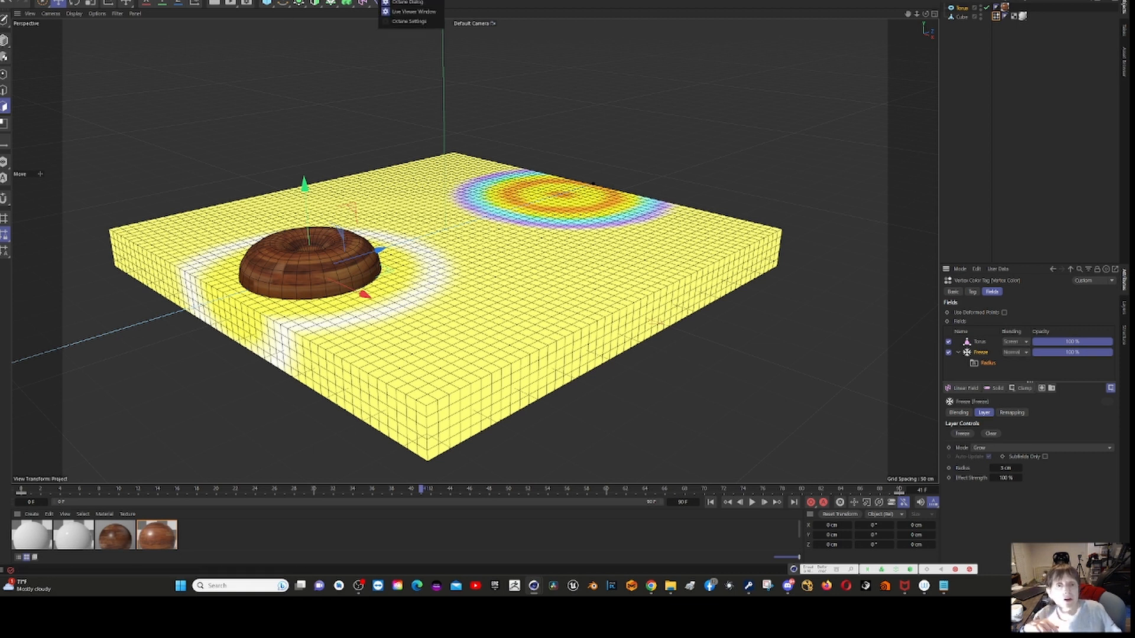
pyautogui.click(397, 5)
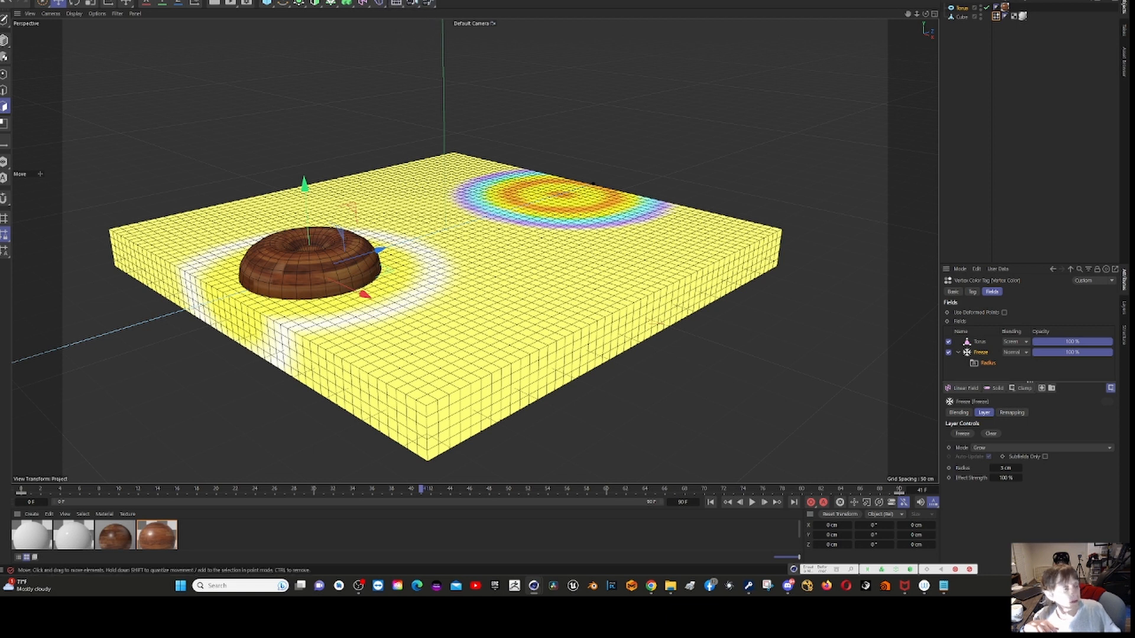
pyautogui.moveTo(0, 30); pyautogui.dragTo(600, 83)
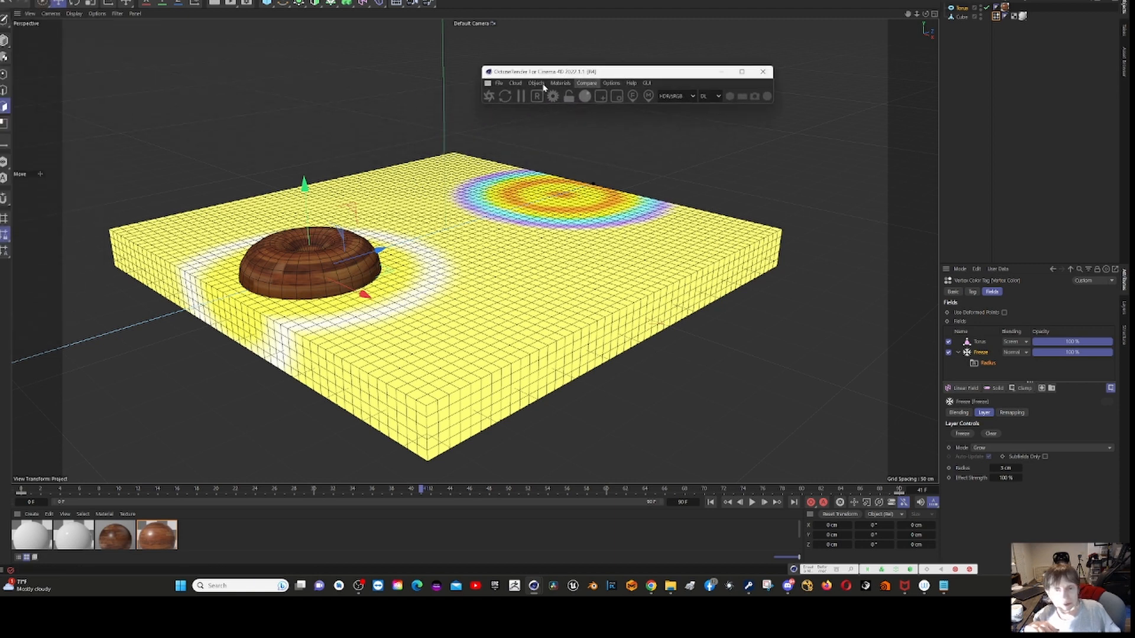
pyautogui.click(488, 96)
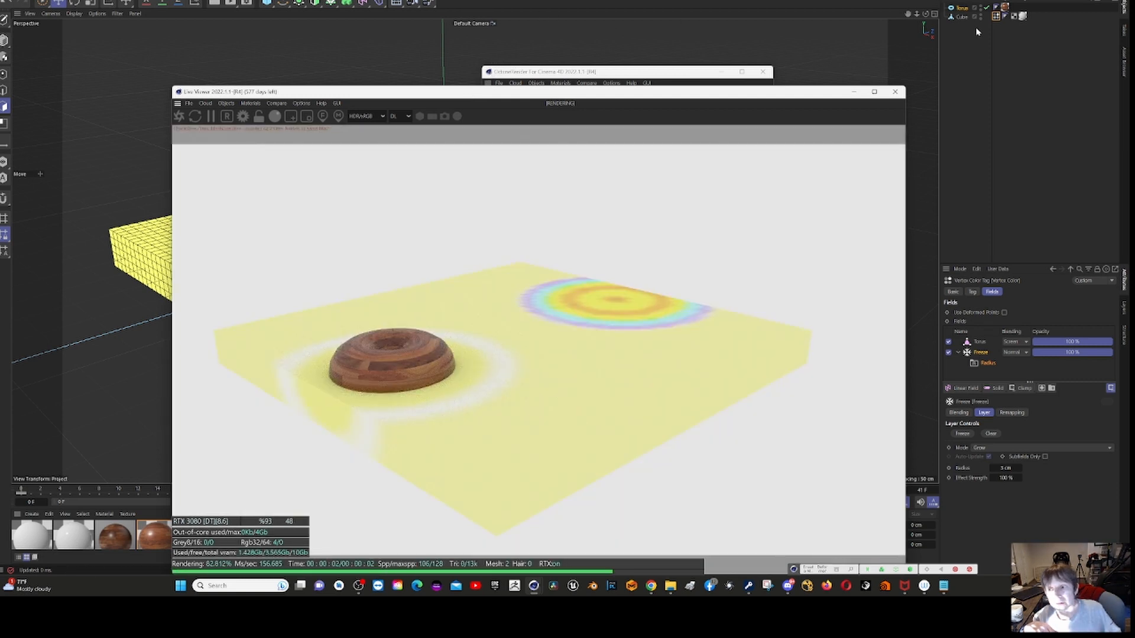
pyautogui.moveTo(667, 94); pyautogui.dragTo(680, 178)
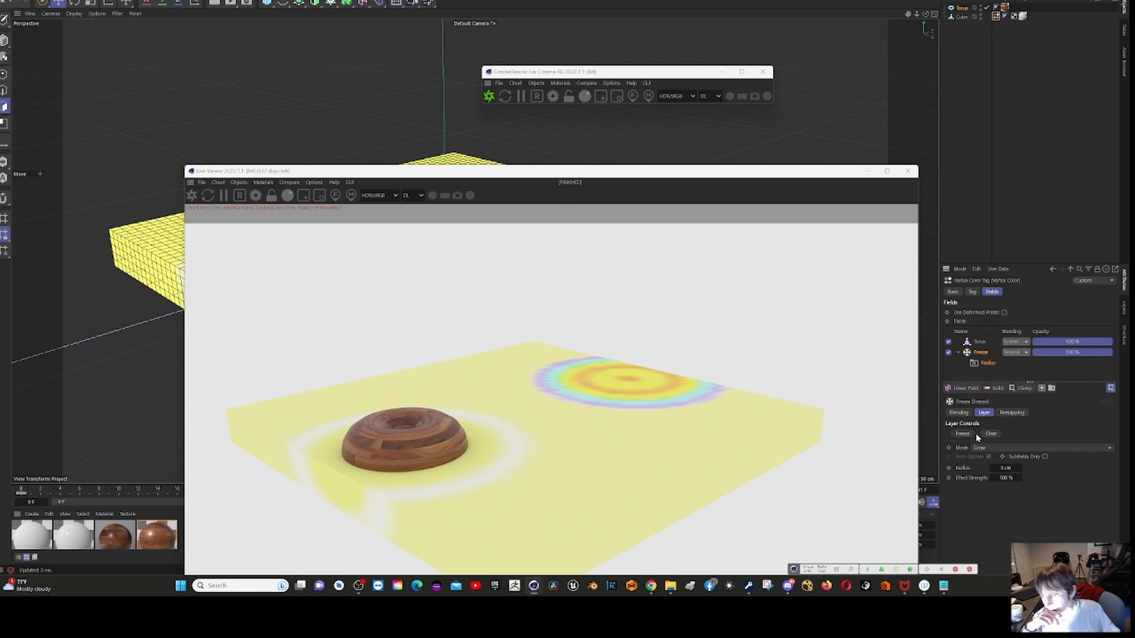
# - Clear the Freeze layer, play the animation to frame 61 and restart the live render
pyautogui.click(991, 434)
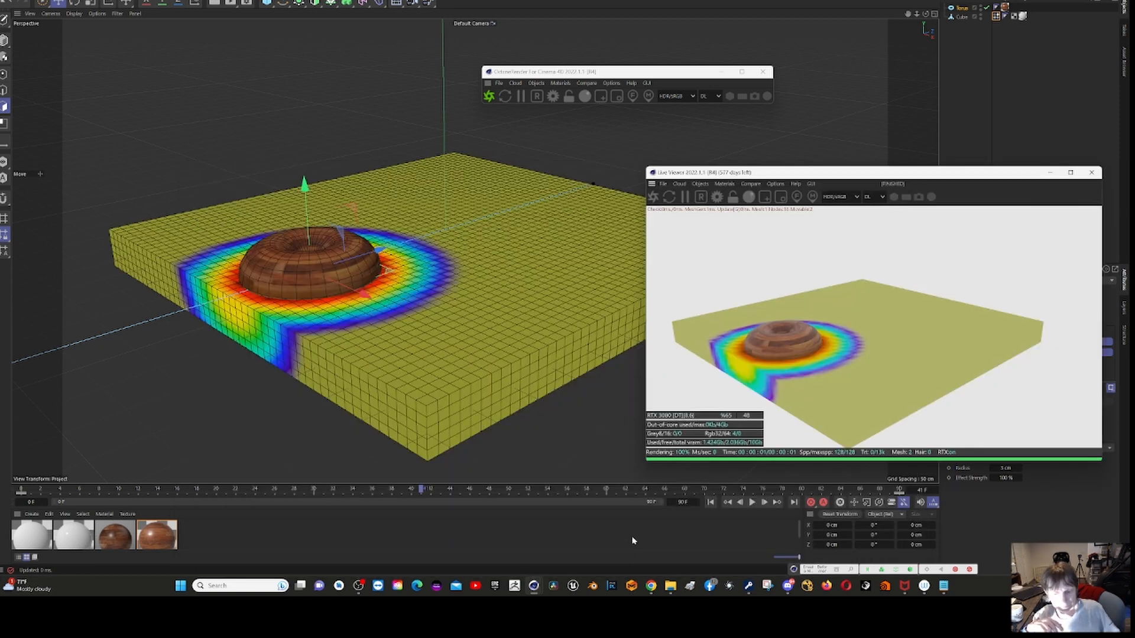
pyautogui.click(752, 503)
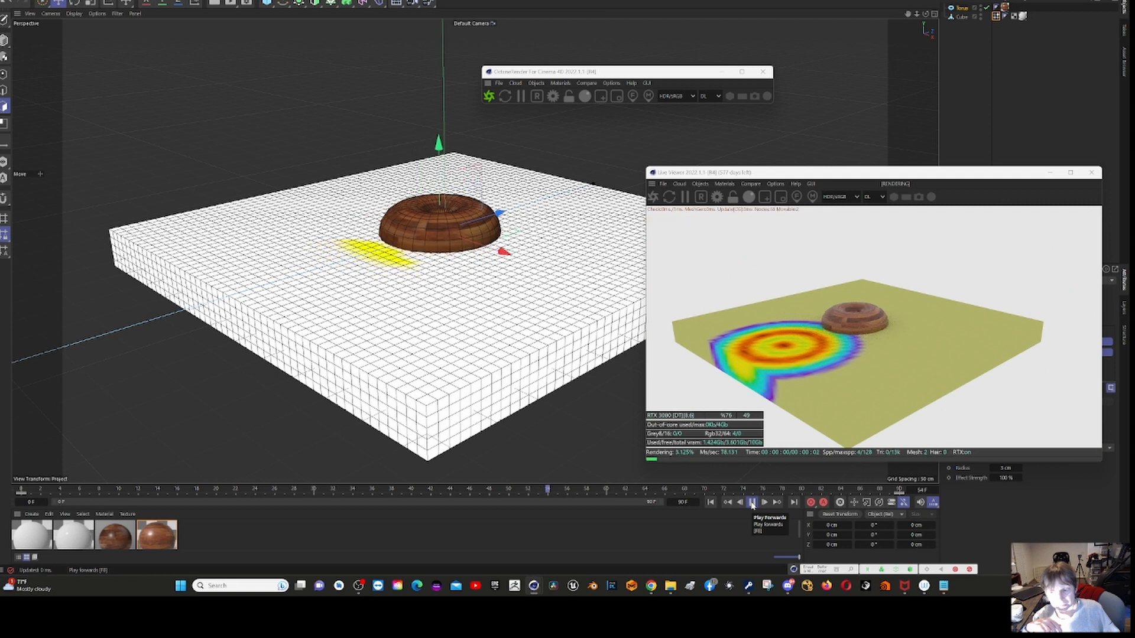
pyautogui.click(752, 503)
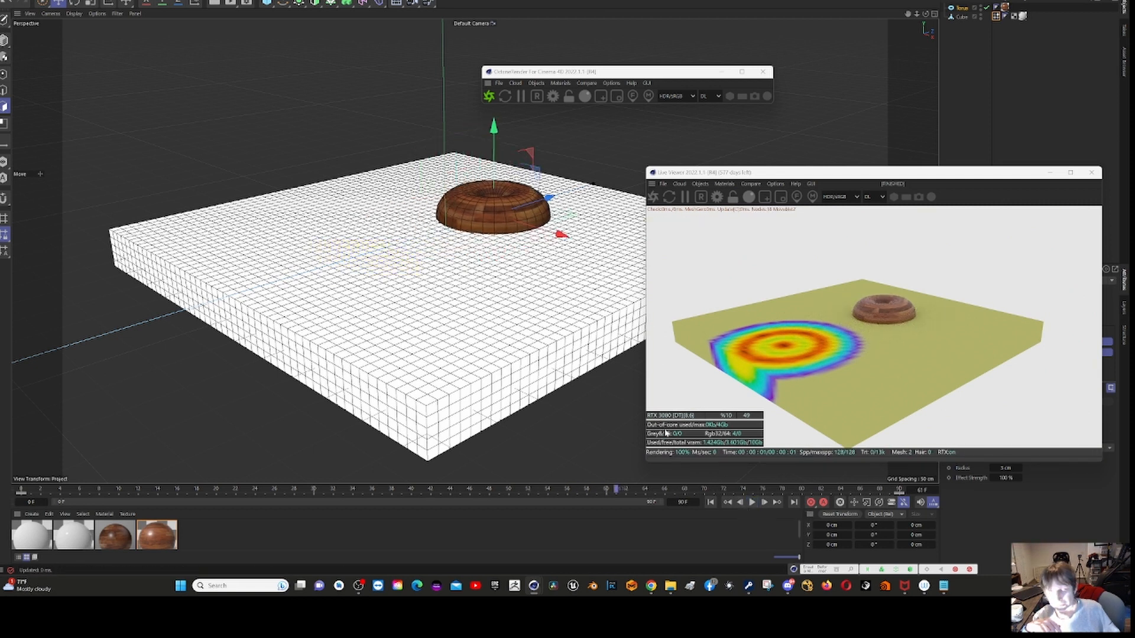
pyautogui.click(653, 198)
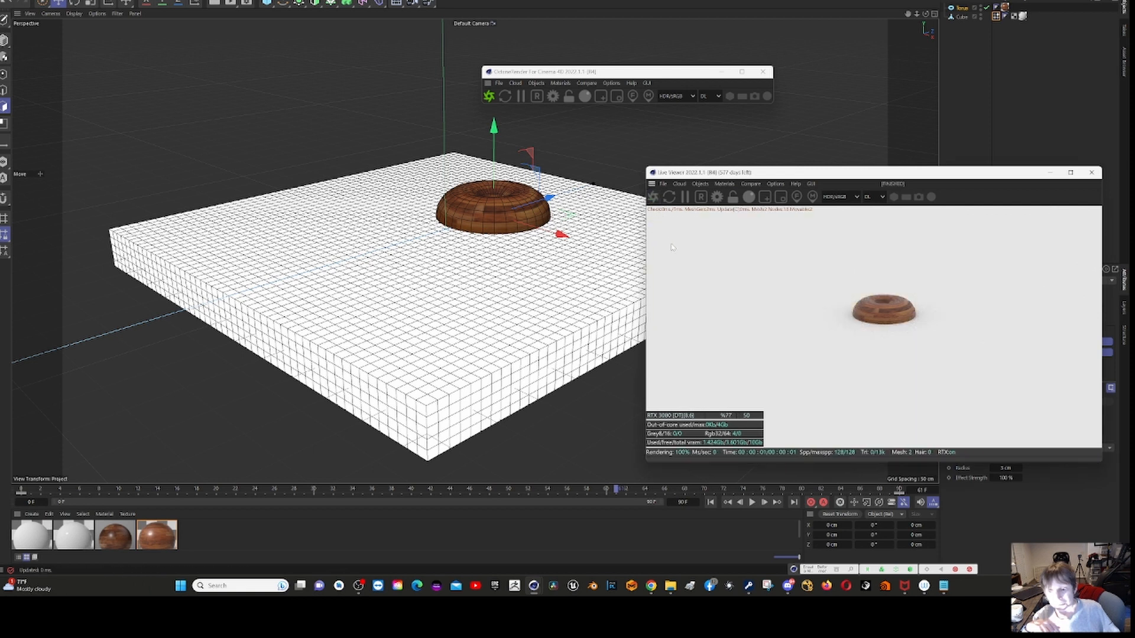
# - Close the Live Viewer and disable the Freeze layer in the vertex color fields
pyautogui.click(1092, 174)
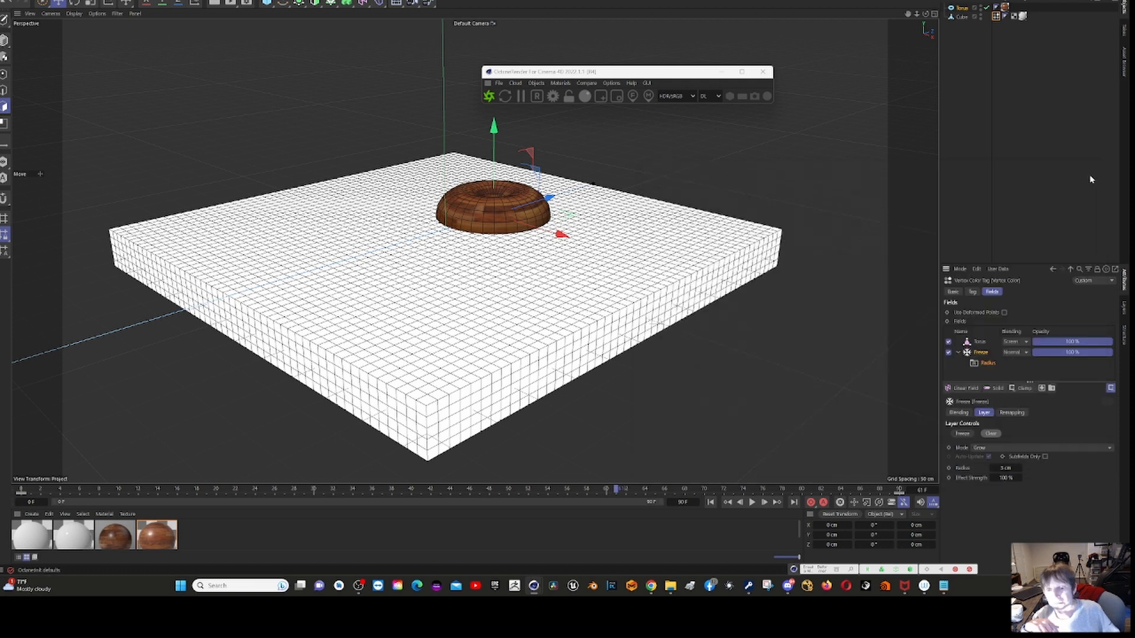
pyautogui.click(948, 352)
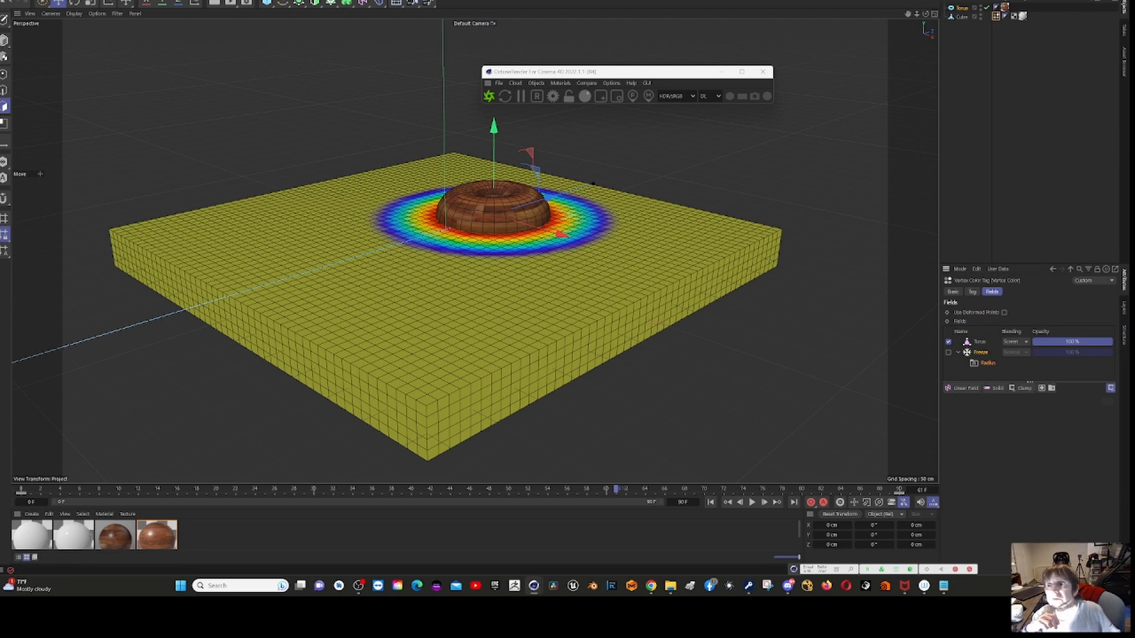
# - Switch to the layout with the Octane Node Editor and open the Octane Layered1 material's node graph
pyautogui.click(937, 1)
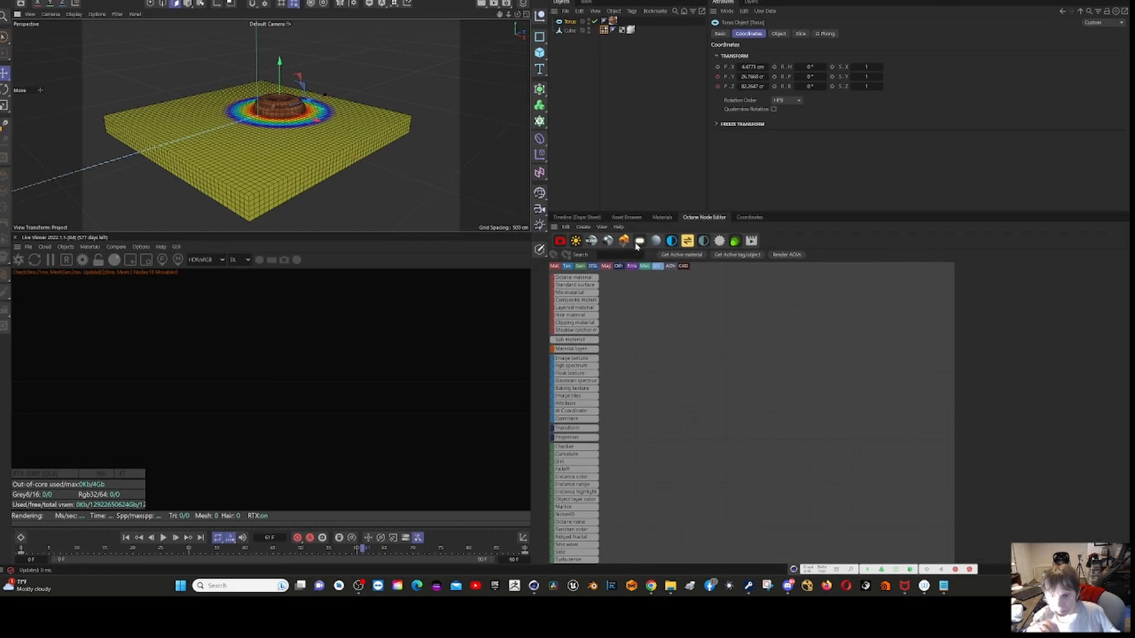
pyautogui.click(663, 218)
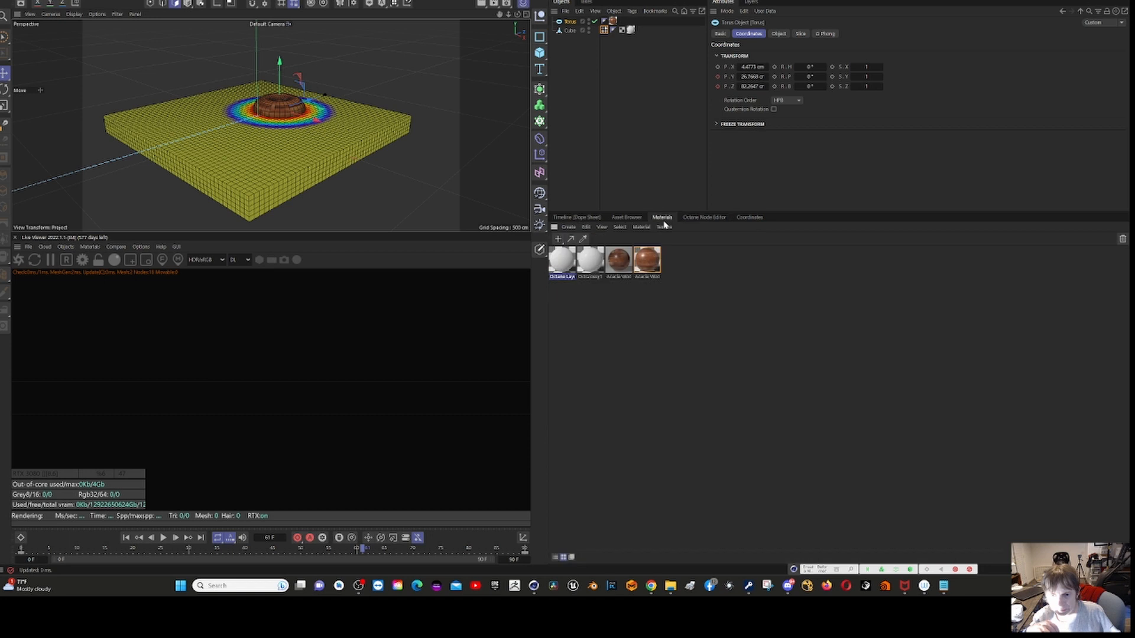
pyautogui.click(562, 267)
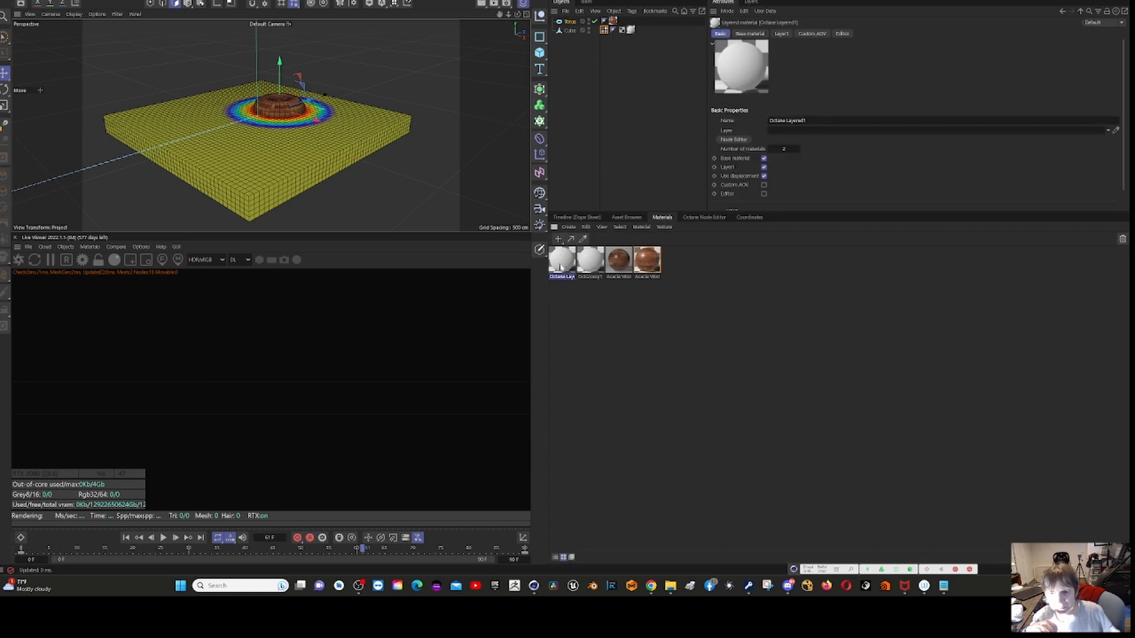
pyautogui.click(735, 140)
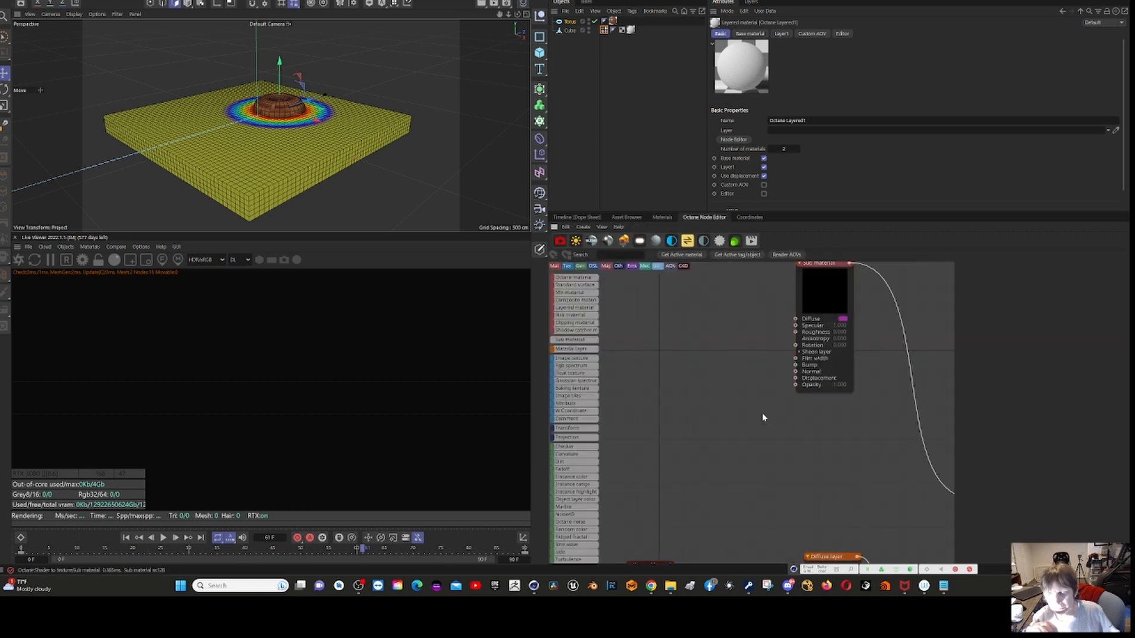
# - Spread out the node graph by moving the purple sub material node away from Octane Layered1 and raising the Octane Layered1 node
pyautogui.scroll(-5, 821, 431)
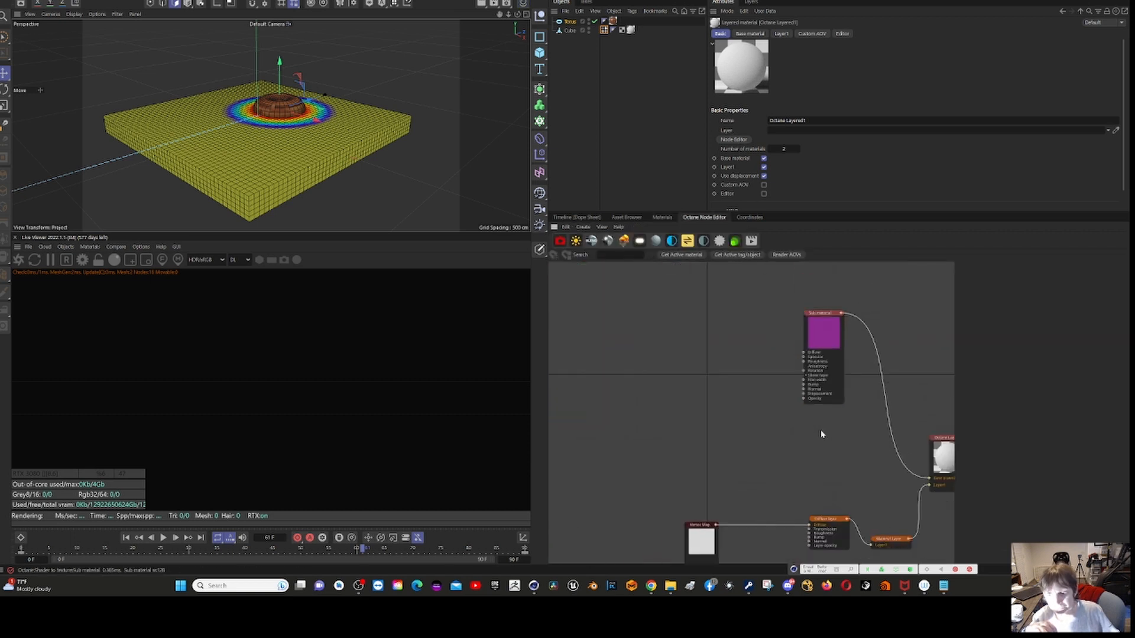
pyautogui.scroll(3, 826, 393)
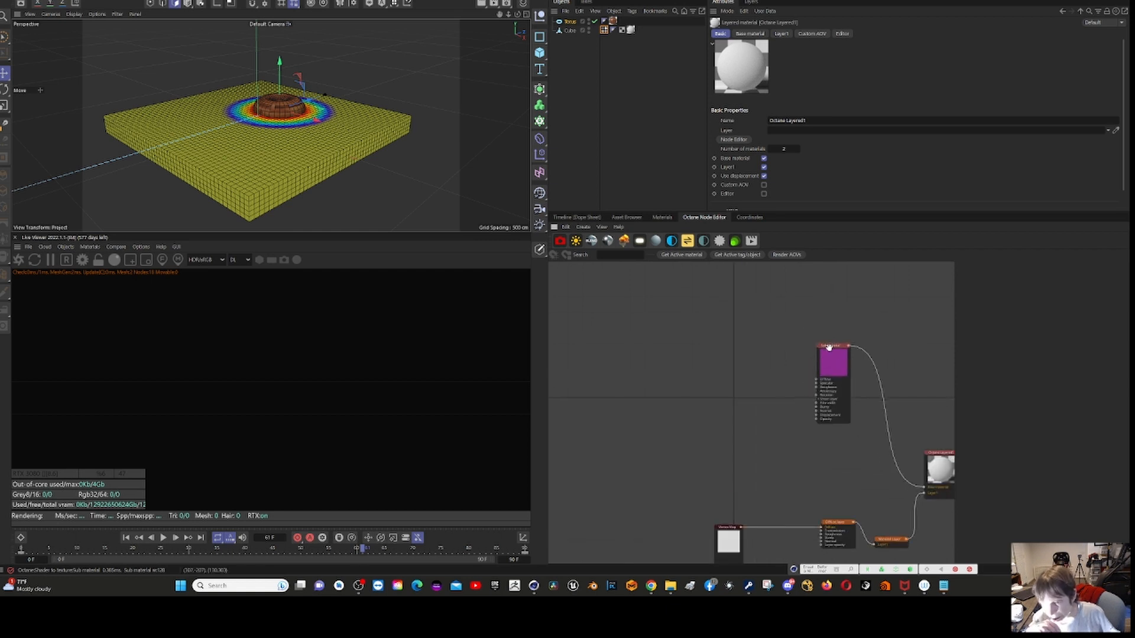
pyautogui.moveTo(829, 348); pyautogui.dragTo(742, 348)
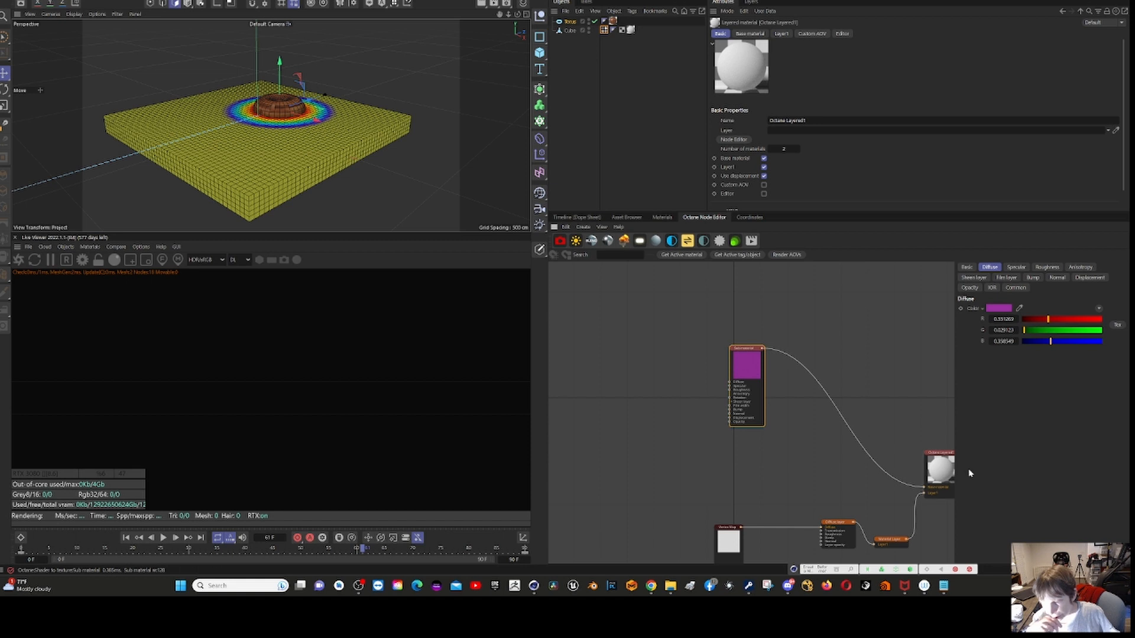
pyautogui.moveTo(940, 454); pyautogui.dragTo(916, 405)
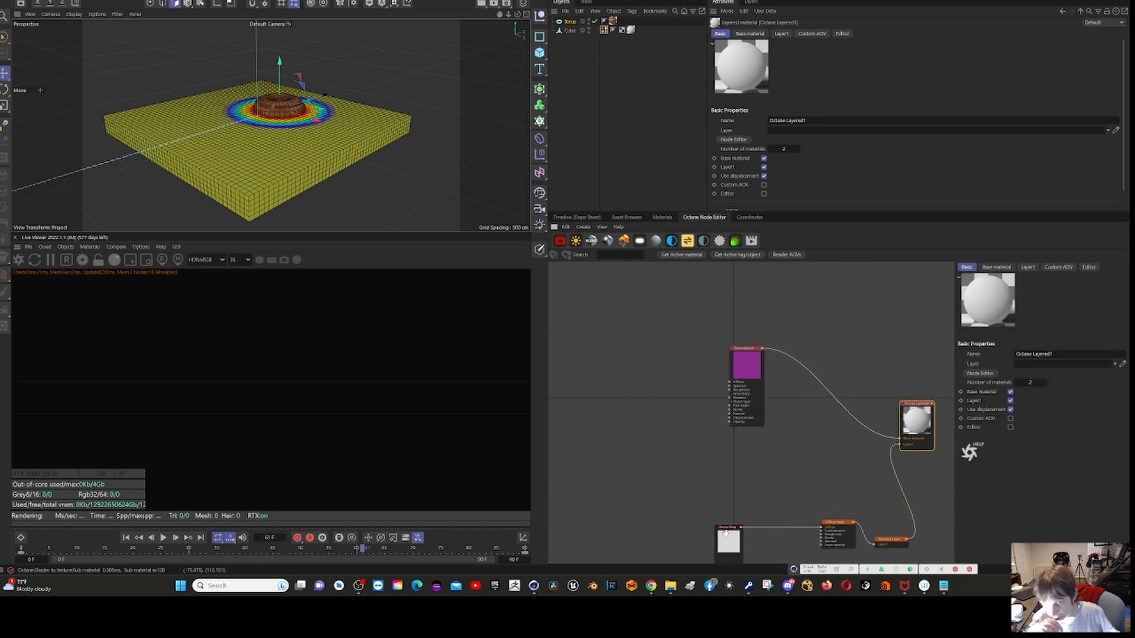
# - Arrange the Vertex Map, Diffuse layer and Material Layer nodes in a chain leading up to the Octane Layered1 node
pyautogui.moveTo(726, 532); pyautogui.dragTo(671, 498)
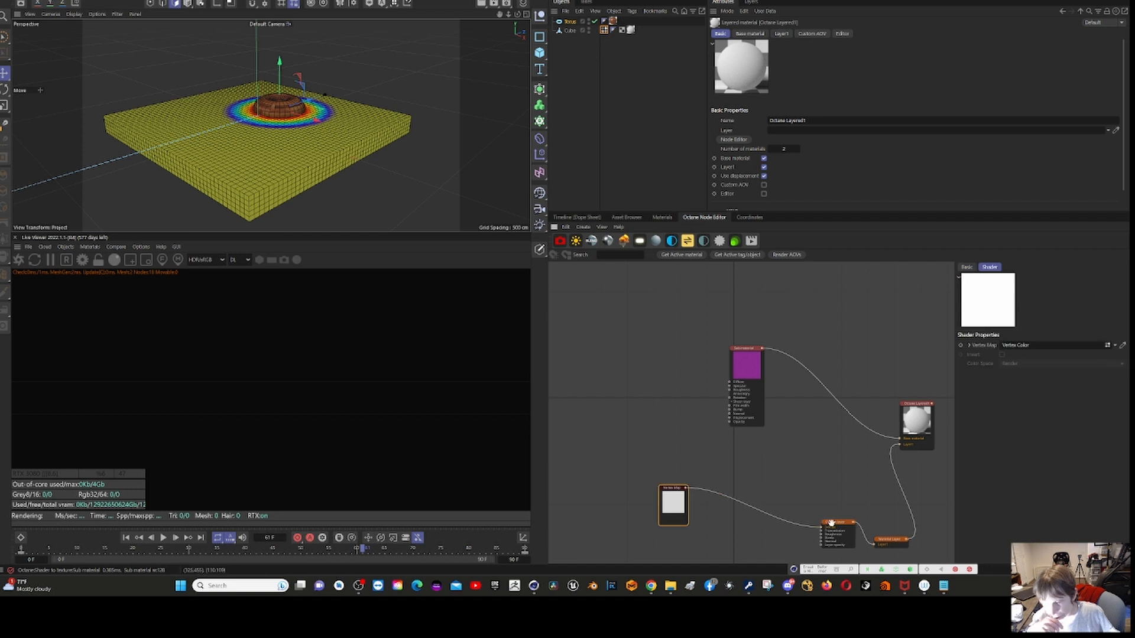
pyautogui.moveTo(831, 523); pyautogui.dragTo(785, 474)
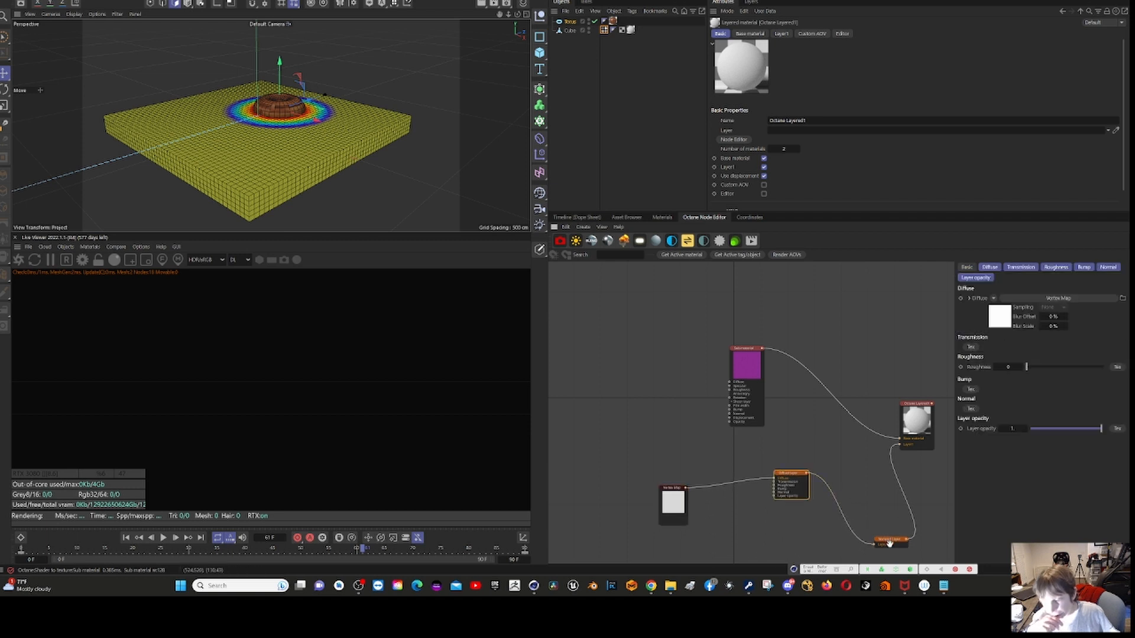
pyautogui.moveTo(890, 544); pyautogui.dragTo(851, 460)
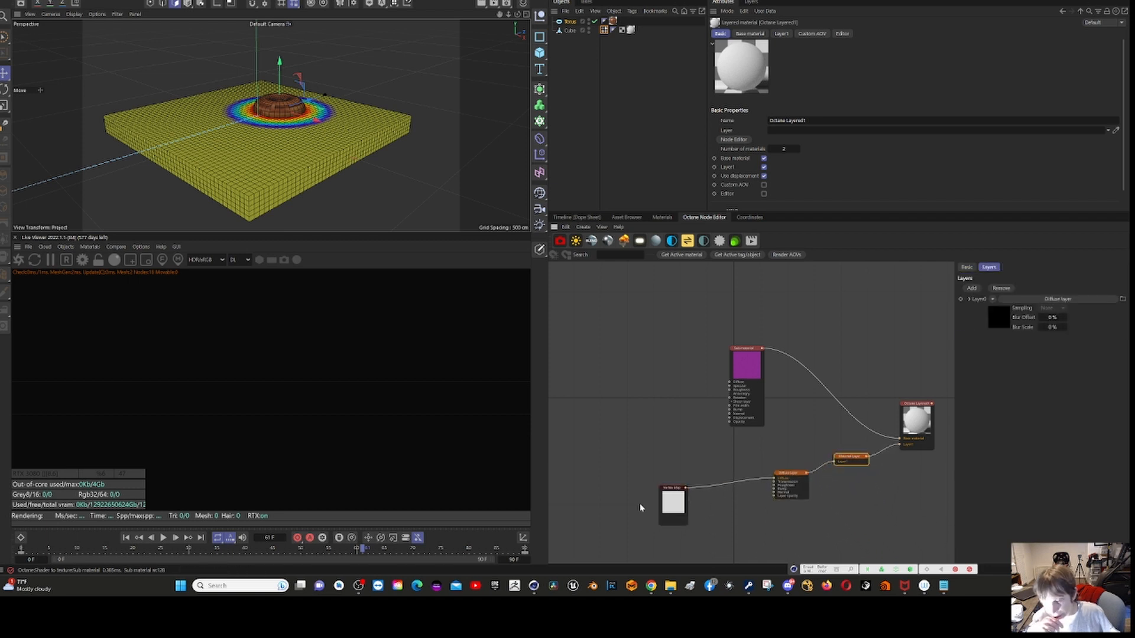
# - Examine the cube's Vertex Color fields, the Vertex Map, sub material and Material Layer nodes, and Octane Layered1's base material and Layer1 settings
pyautogui.click(671, 504)
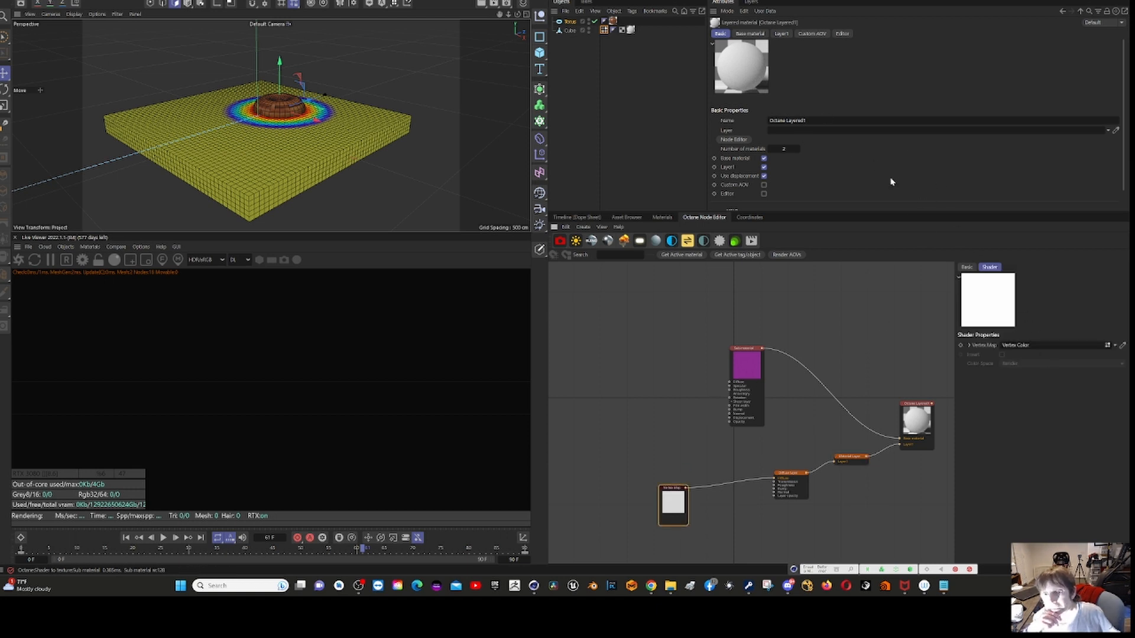
pyautogui.click(603, 31)
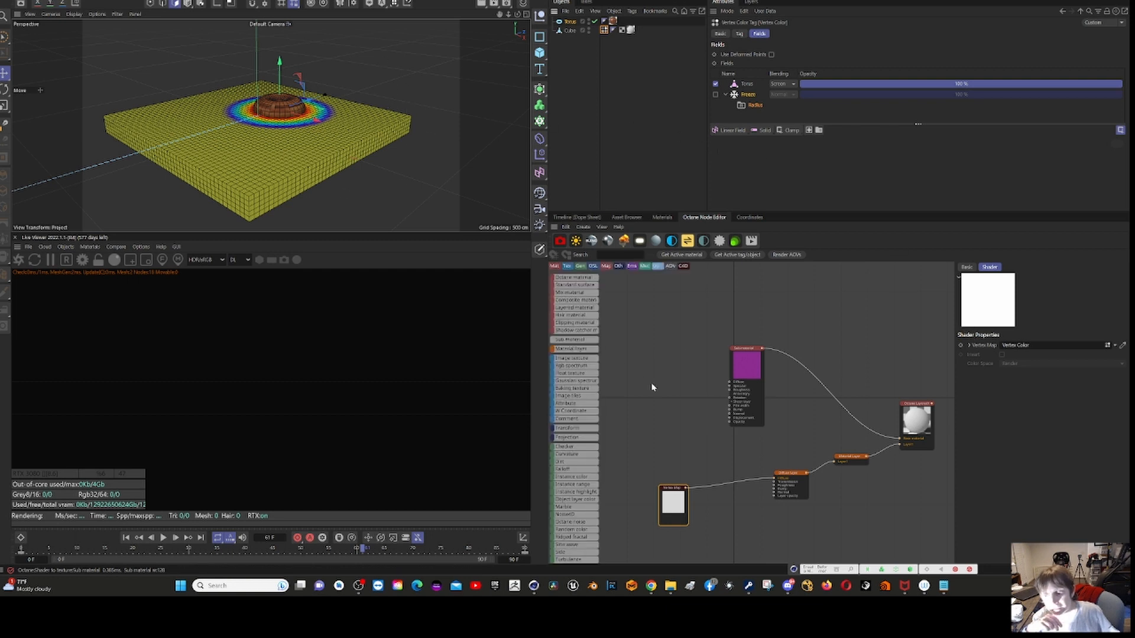
pyautogui.click(755, 373)
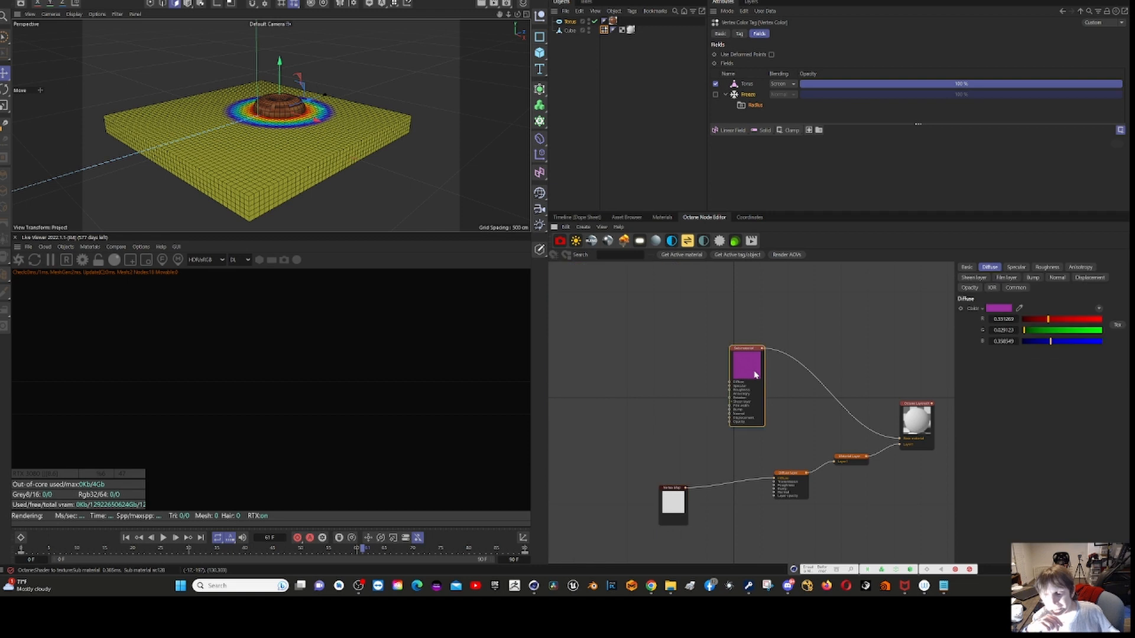
pyautogui.click(908, 446)
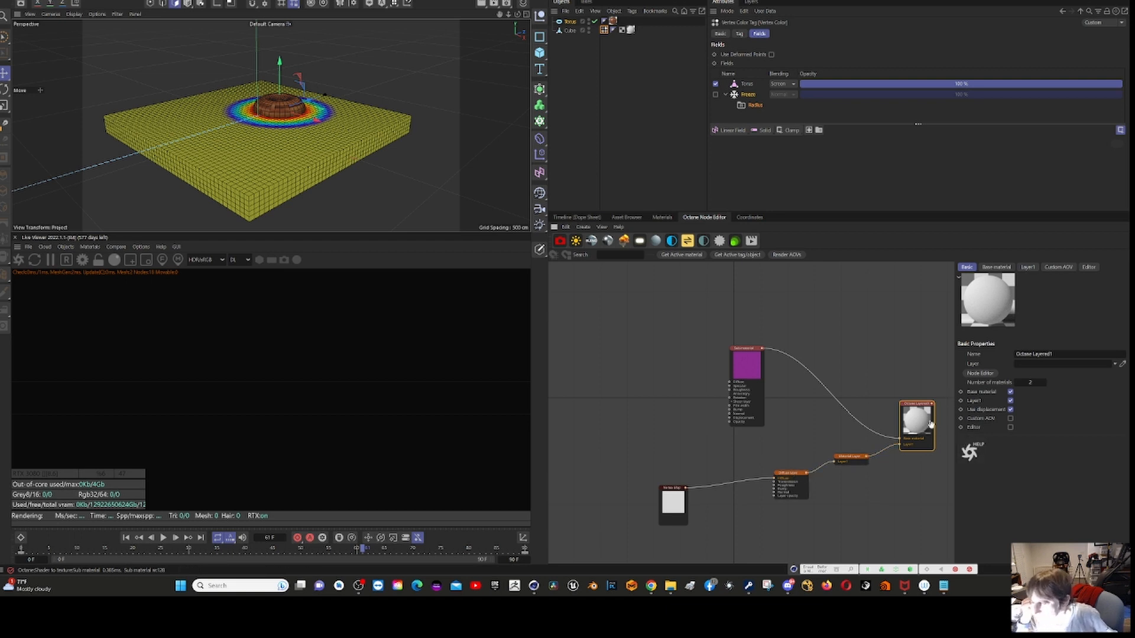
pyautogui.click(1029, 267)
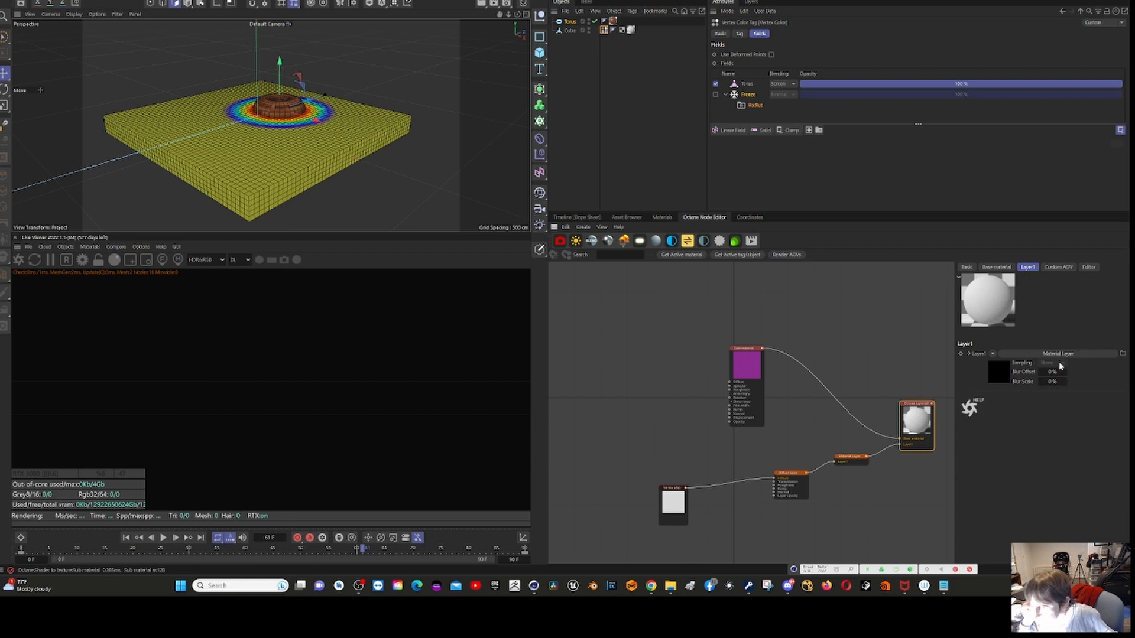
pyautogui.click(992, 268)
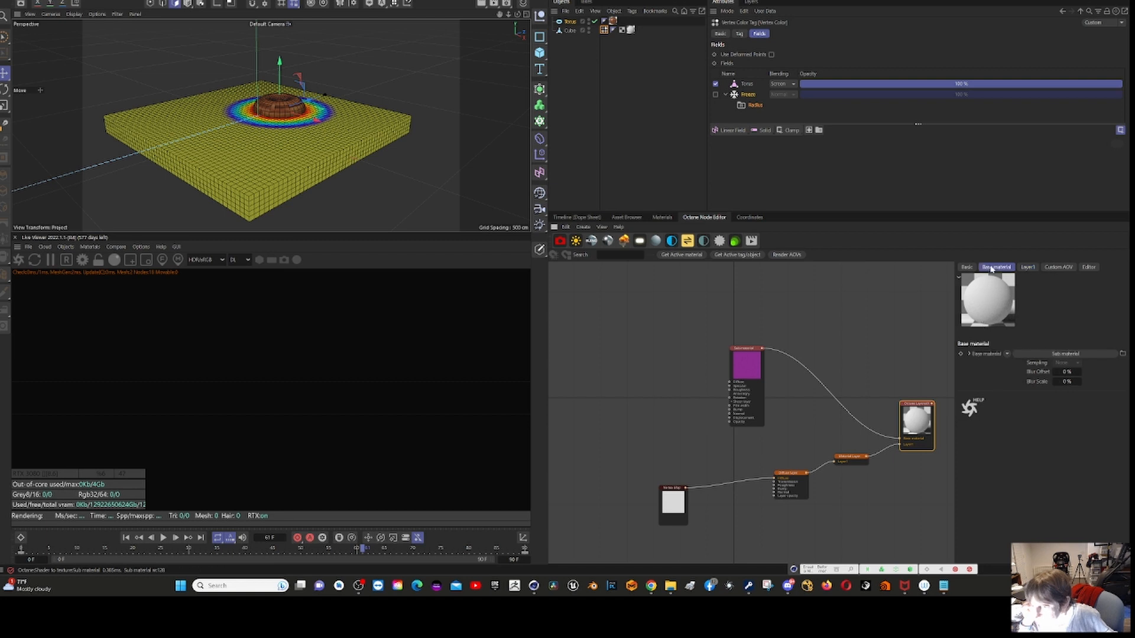
pyautogui.click(1025, 269)
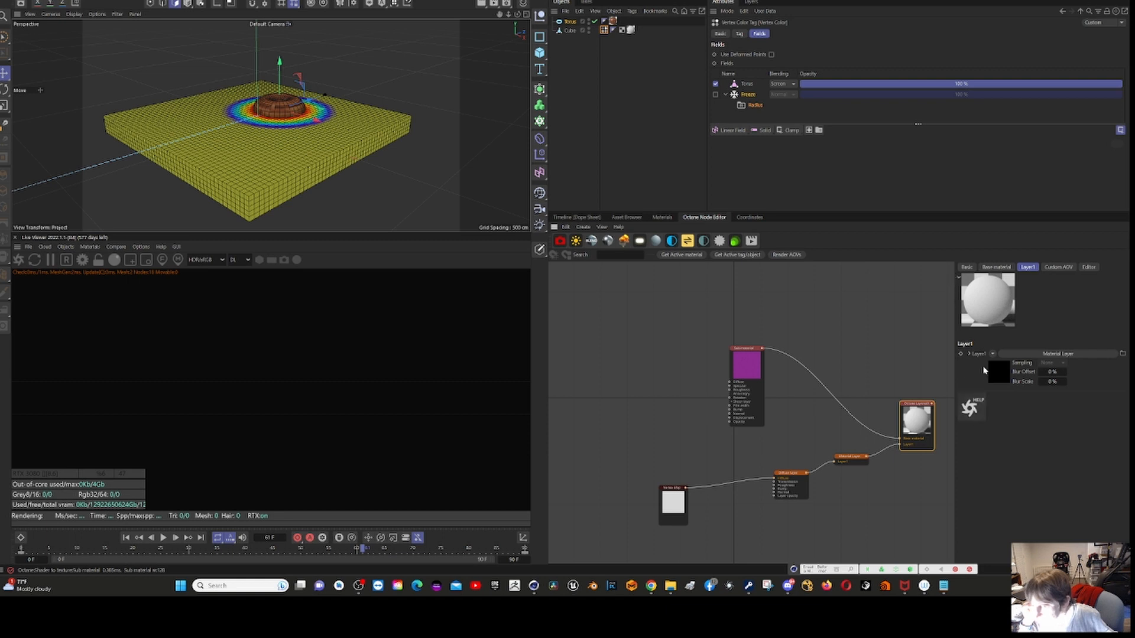
pyautogui.click(971, 355)
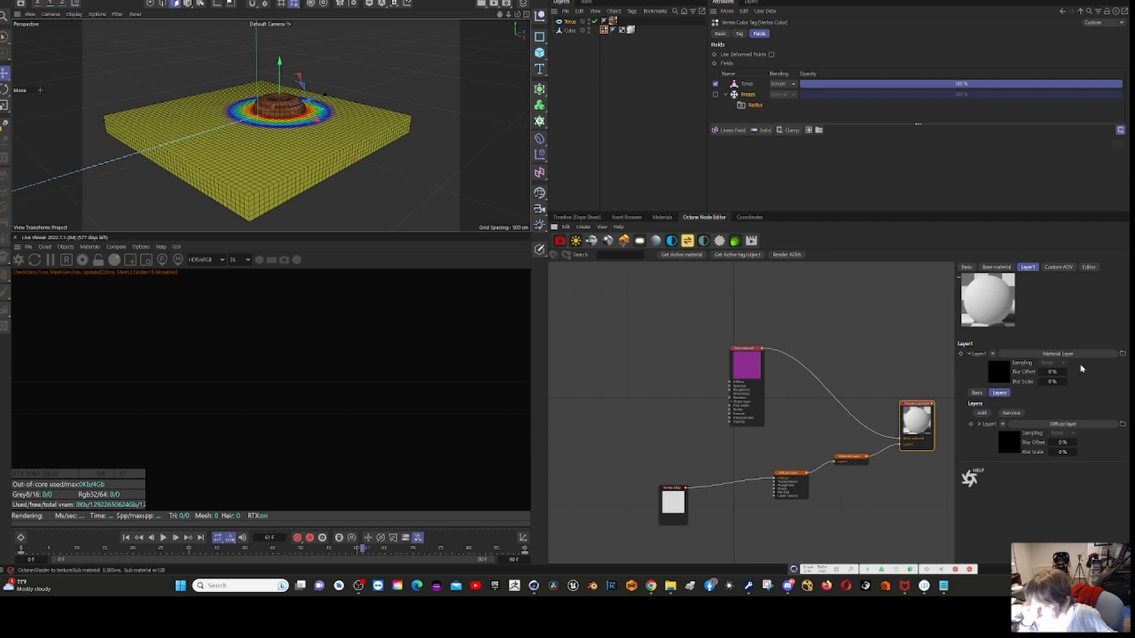
pyautogui.click(852, 462)
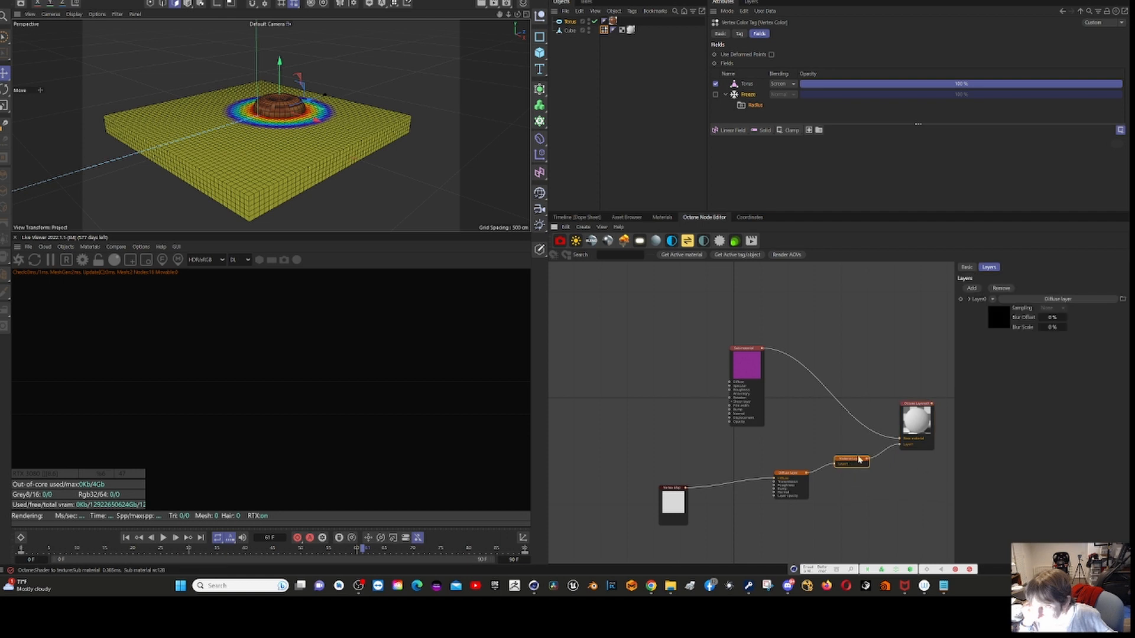
pyautogui.click(922, 423)
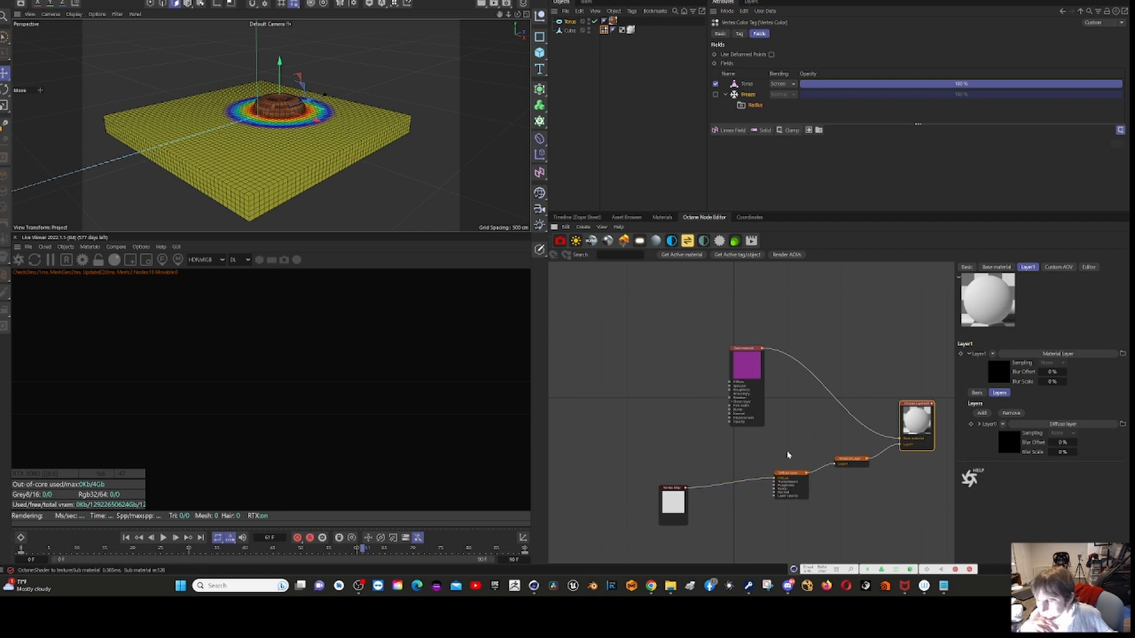
pyautogui.click(857, 463)
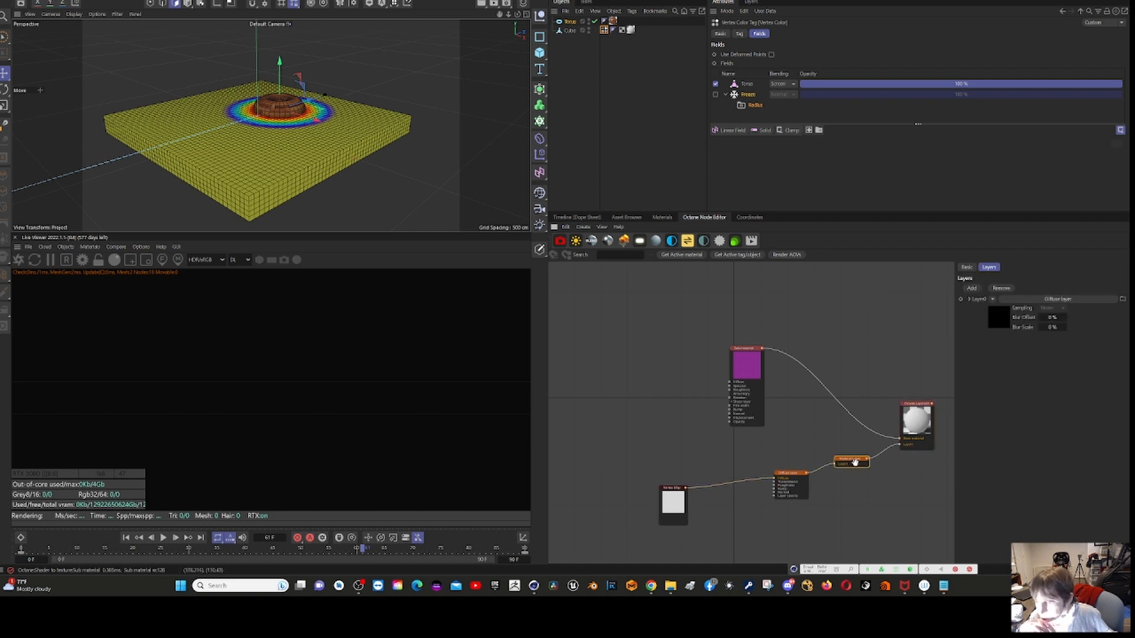
# - Lower the Diffuse layer's layer opacity to about 0.3, check it in the live render, and raise it back up
pyautogui.click(781, 478)
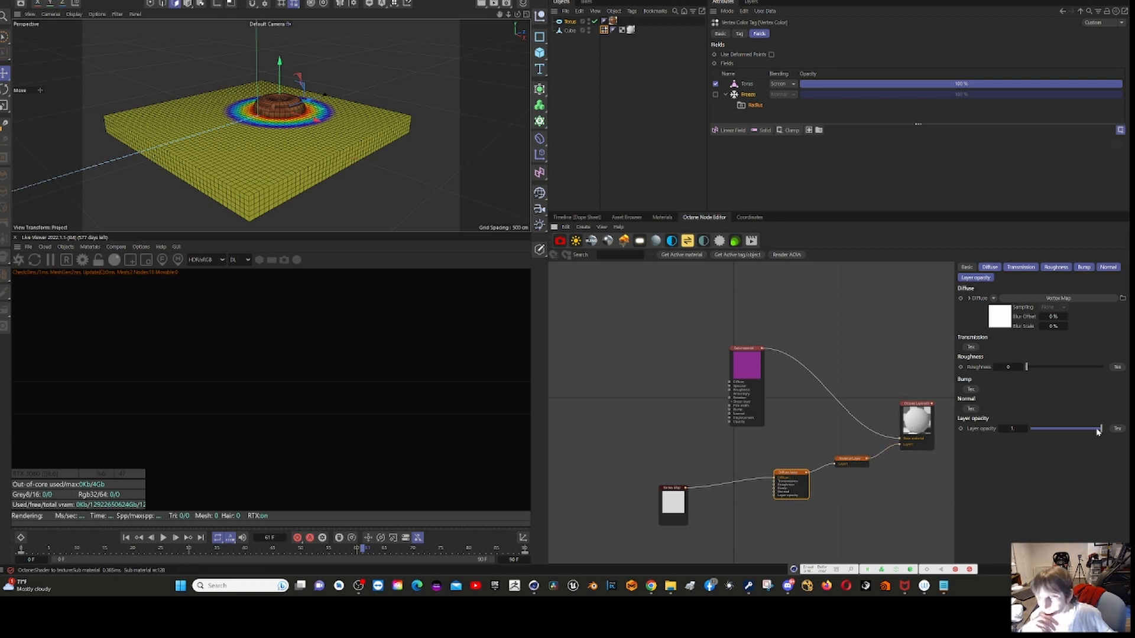
pyautogui.moveTo(1101, 431); pyautogui.dragTo(1051, 434)
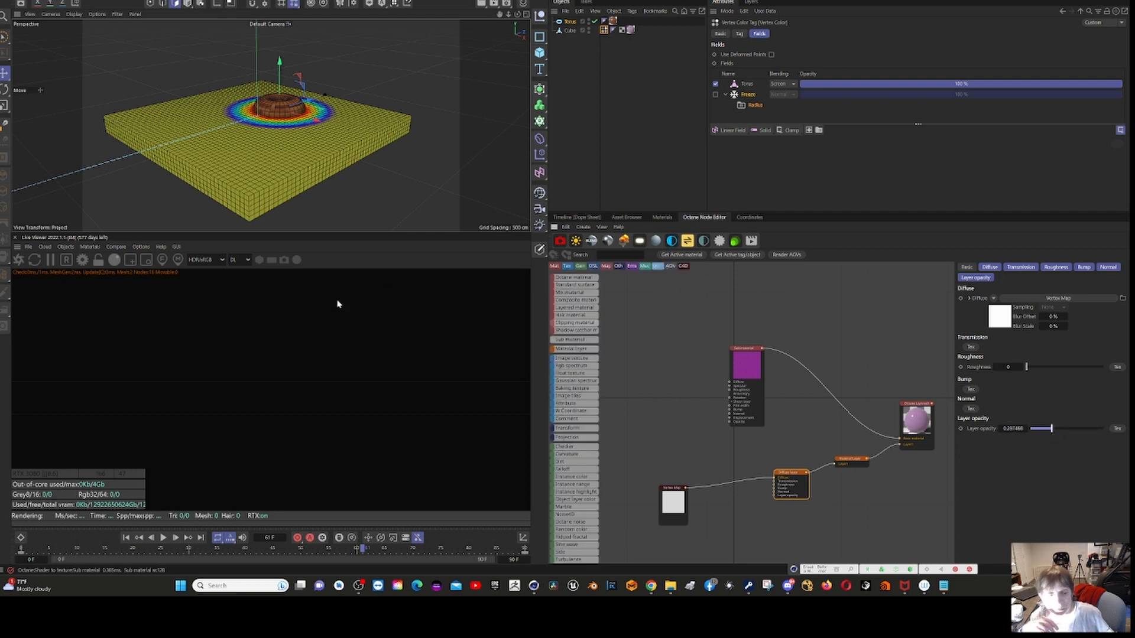
pyautogui.click(19, 261)
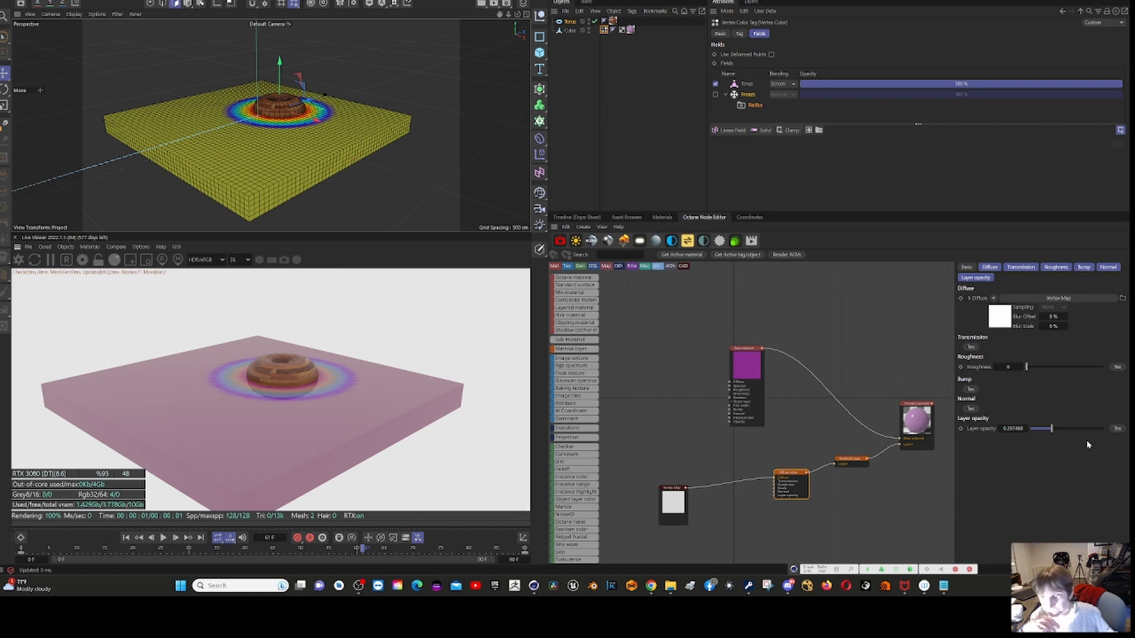
pyautogui.moveTo(1051, 429); pyautogui.dragTo(1118, 429)
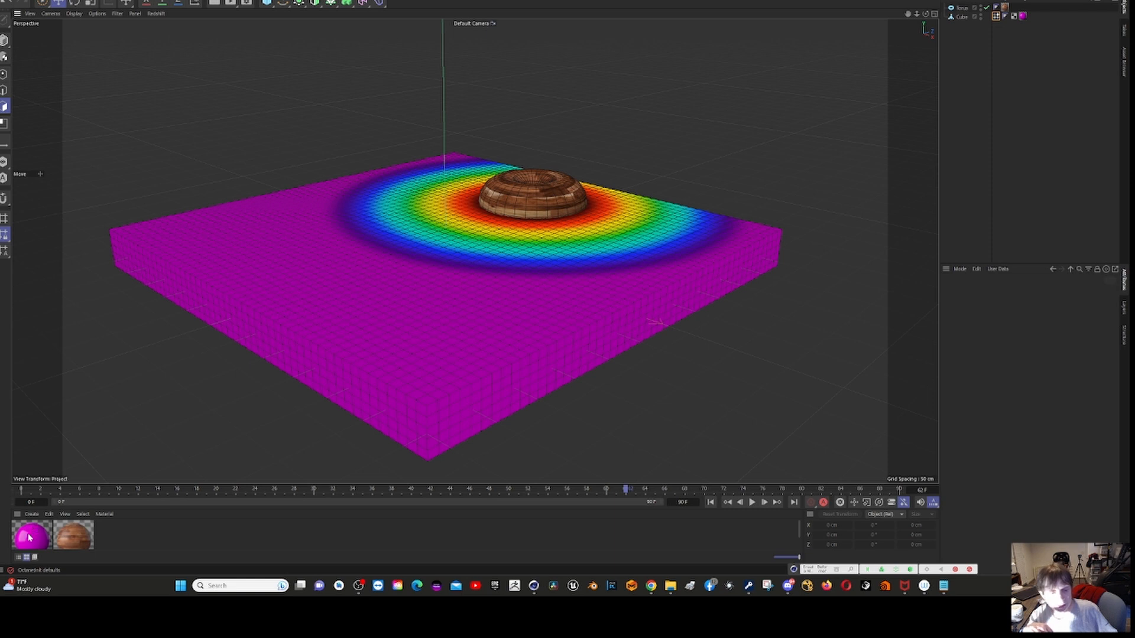
# - Inspect the Vertex Attribute node in the RS Standard material's node graph, compare it with the cube's Vertex Color tag, and close the node editor
pyautogui.click(30, 537)
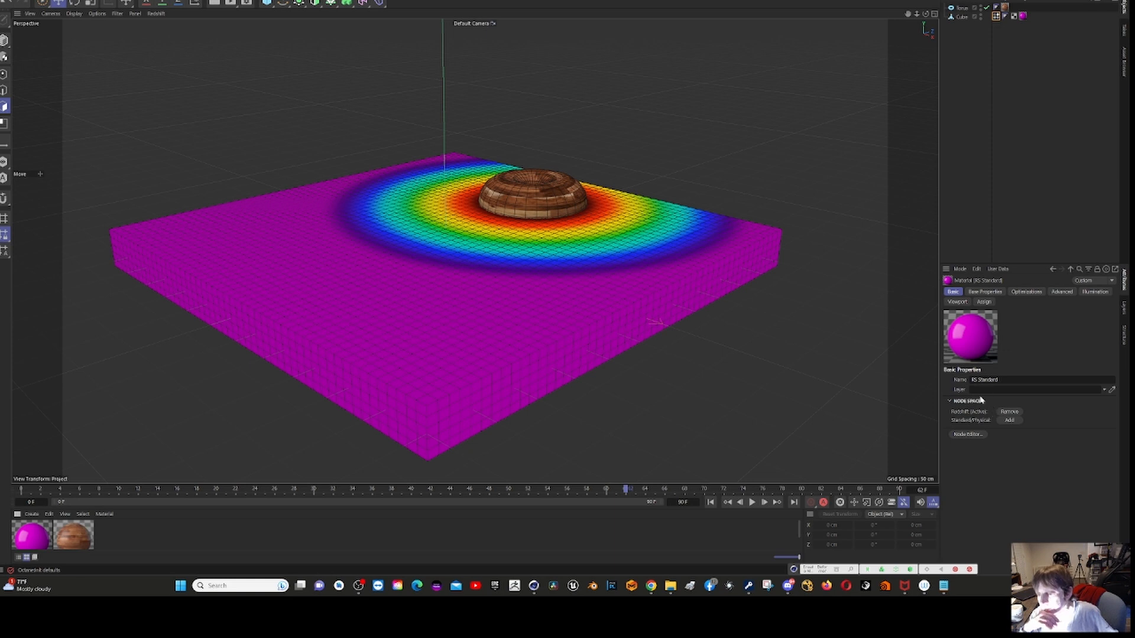
pyautogui.click(970, 434)
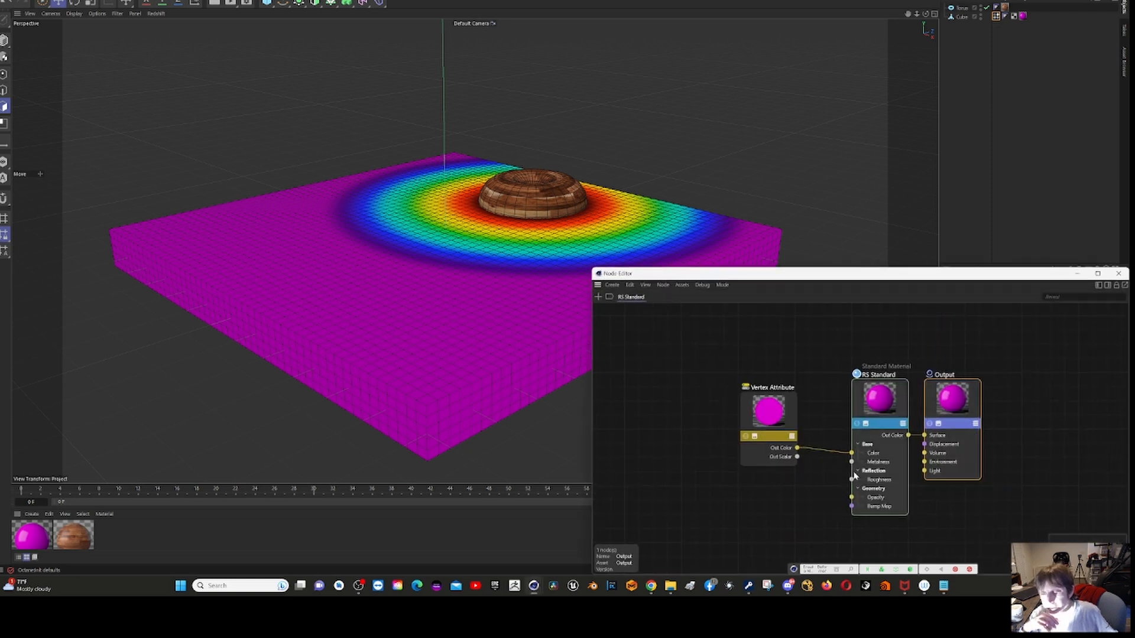
pyautogui.click(766, 402)
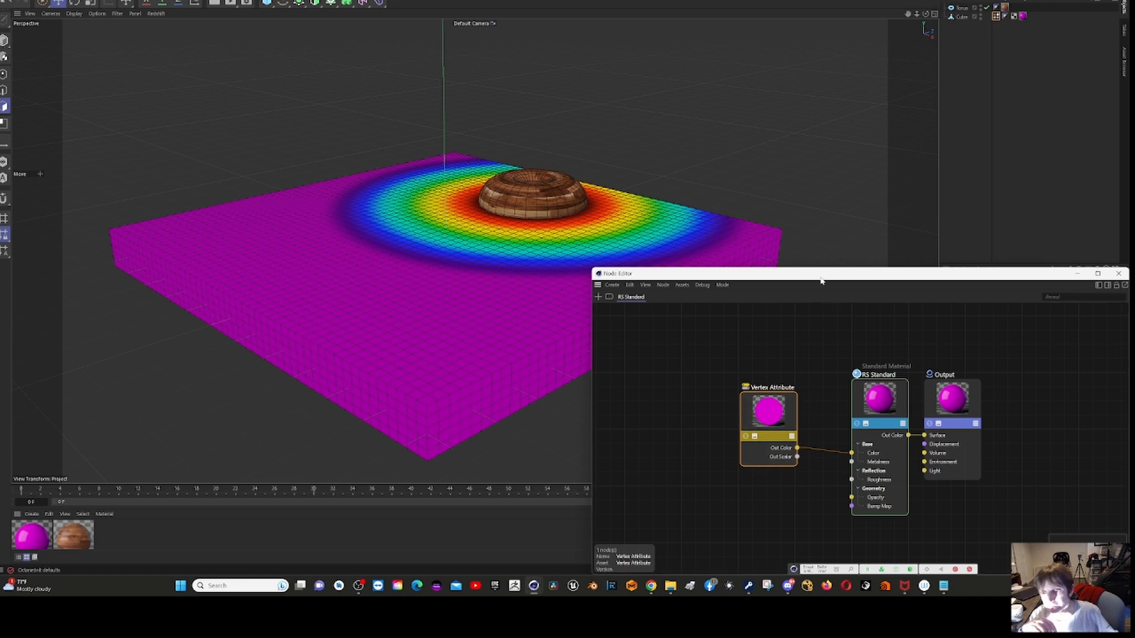
pyautogui.moveTo(820, 280); pyautogui.dragTo(527, 170)
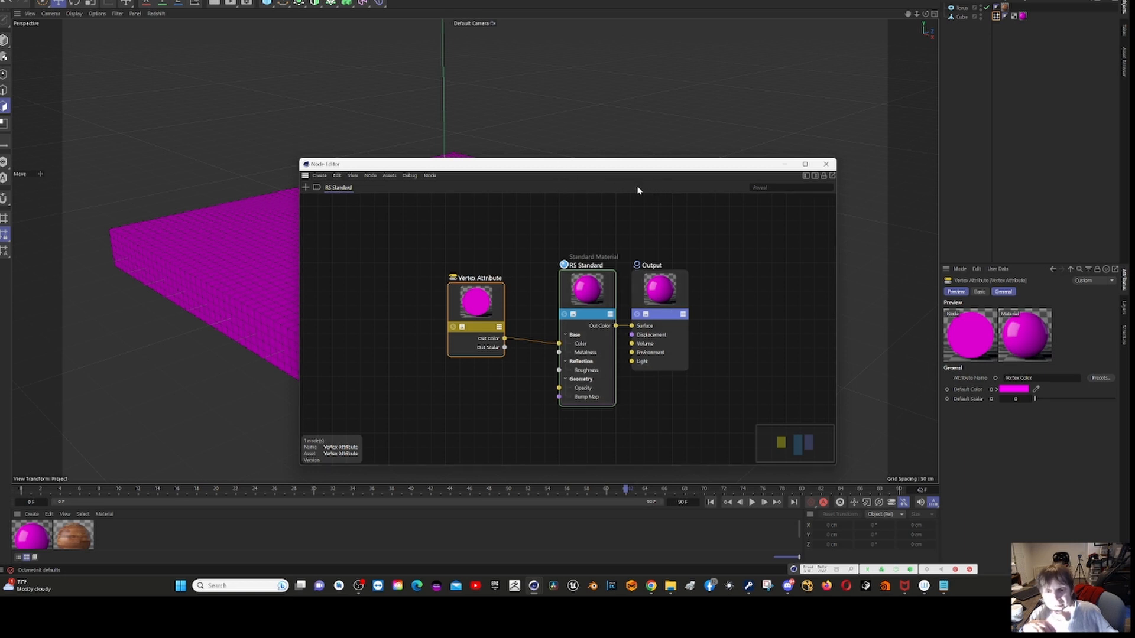
pyautogui.moveTo(604, 165)
pyautogui.mouseDown()
pyautogui.moveTo(859, 218)
pyautogui.moveTo(789, 212)
pyautogui.mouseUp()
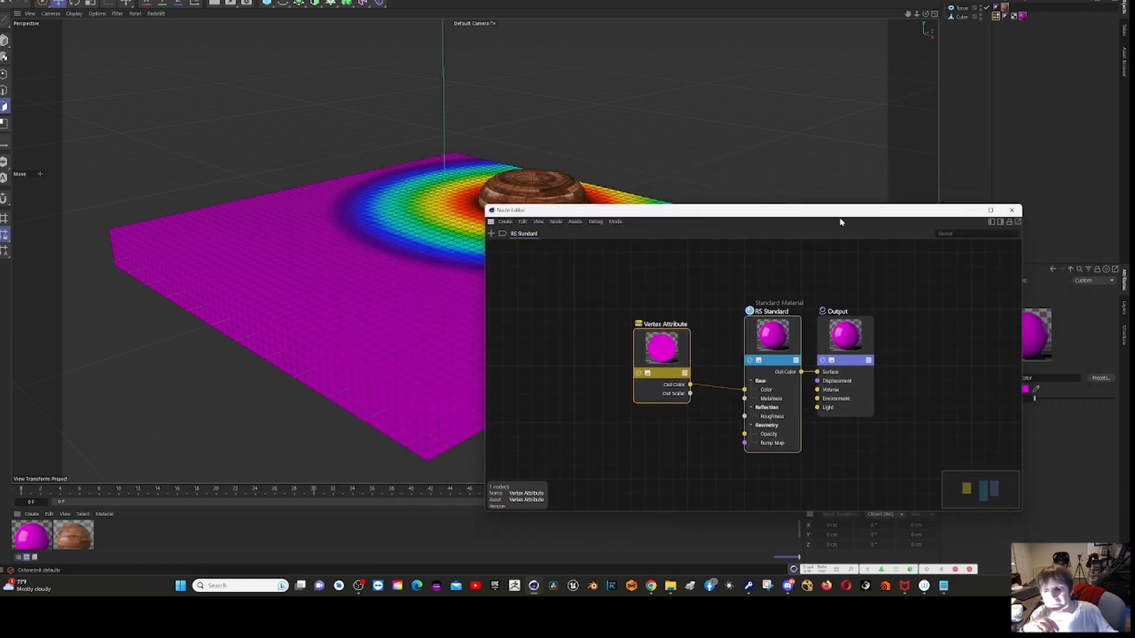
pyautogui.moveTo(838, 211); pyautogui.dragTo(698, 202)
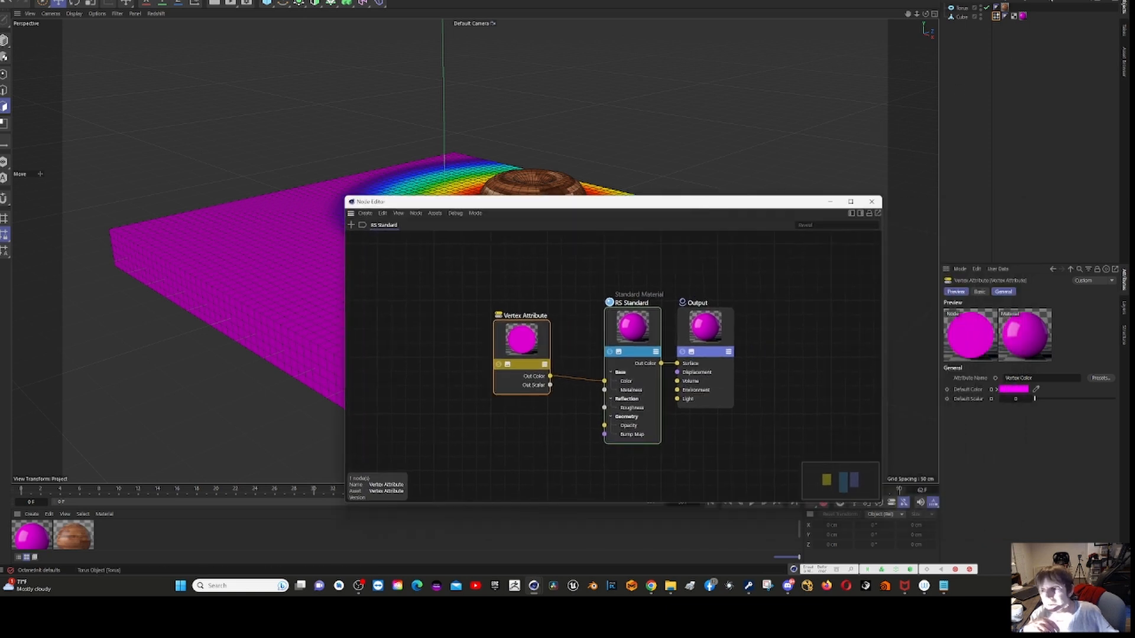
pyautogui.click(997, 17)
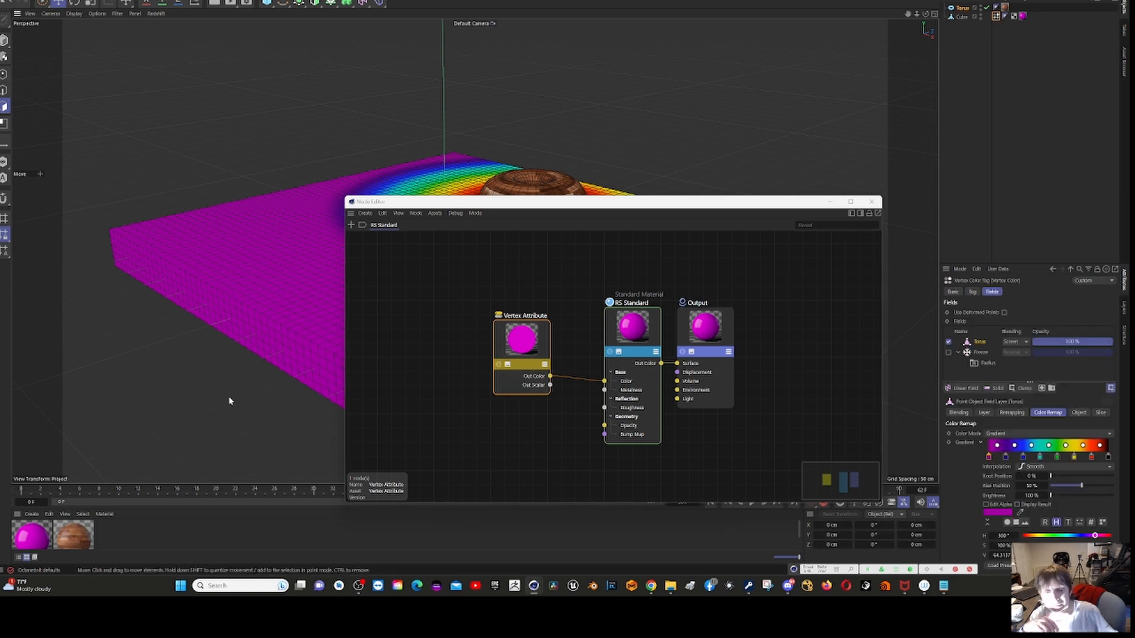
pyautogui.click(872, 203)
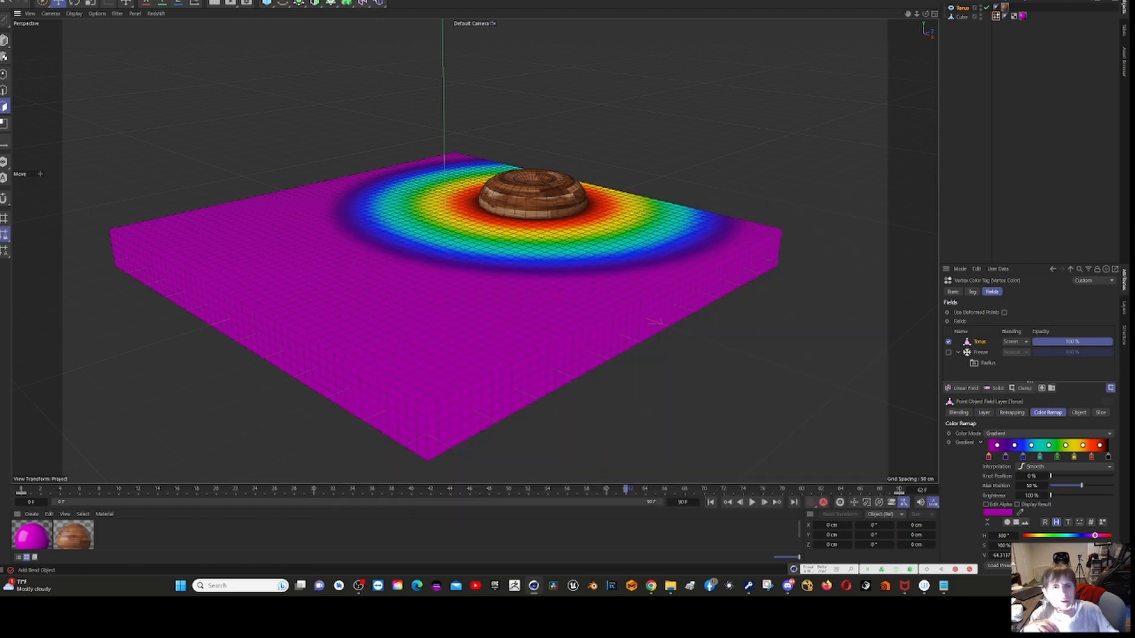
# - Open the Redshift RenderView and move its window down over the viewport so its toolbar is accessible
pyautogui.click(410, 0)
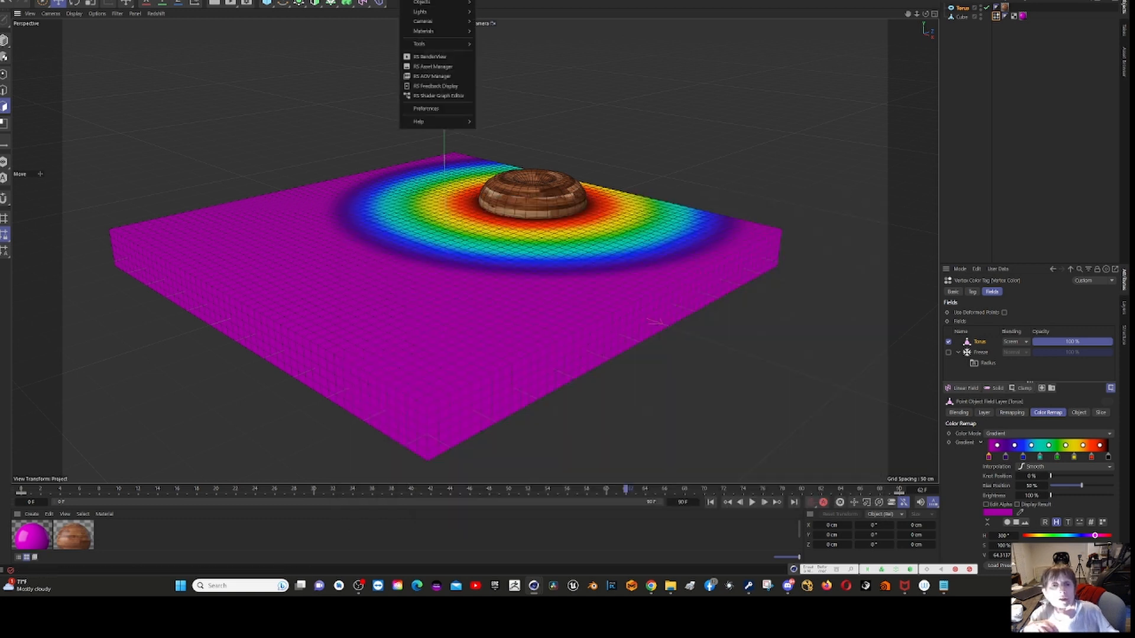
pyautogui.click(449, 59)
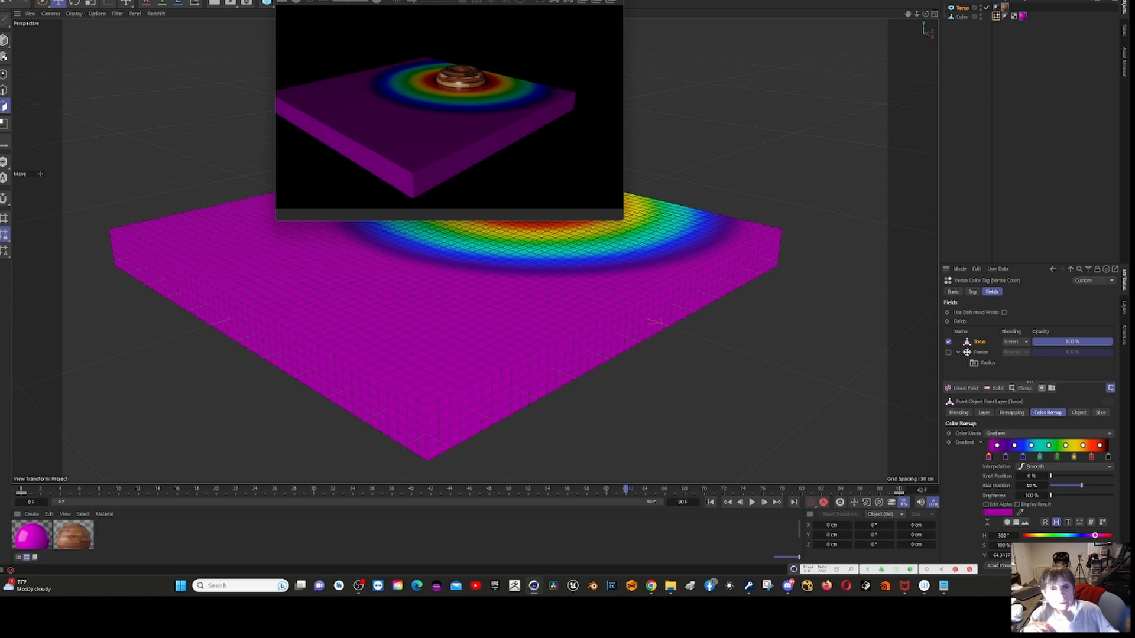
pyautogui.moveTo(452, 2); pyautogui.dragTo(651, 199)
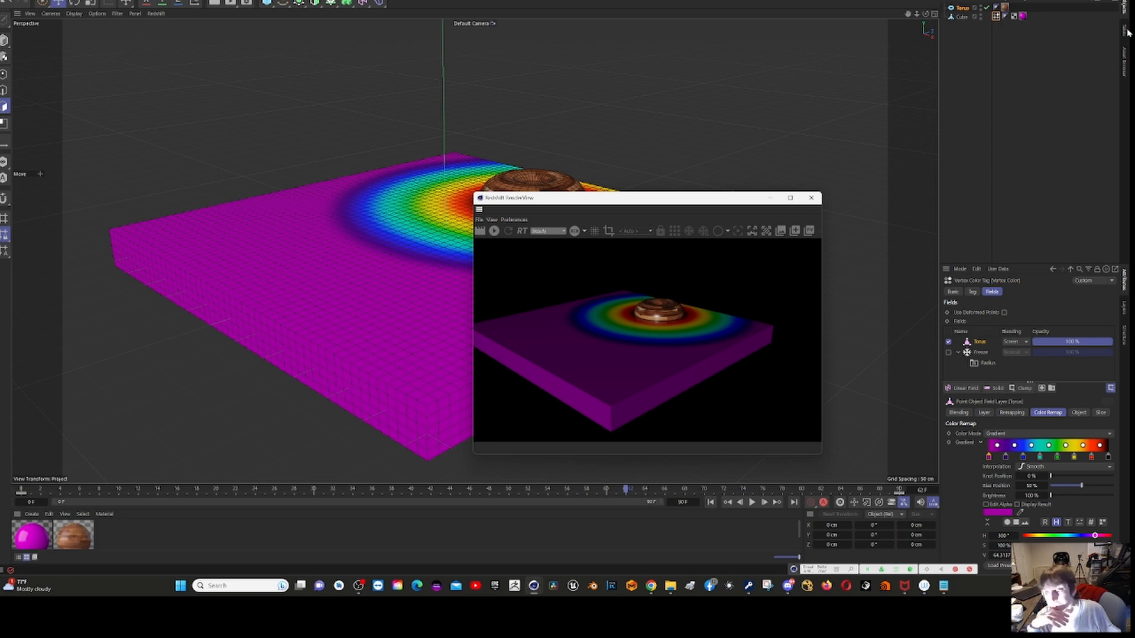
# - Enable the Freeze layer in the vertex color fields, play the animation from the start to frame 56, and render it in the Redshift RenderView
pyautogui.click(977, 354)
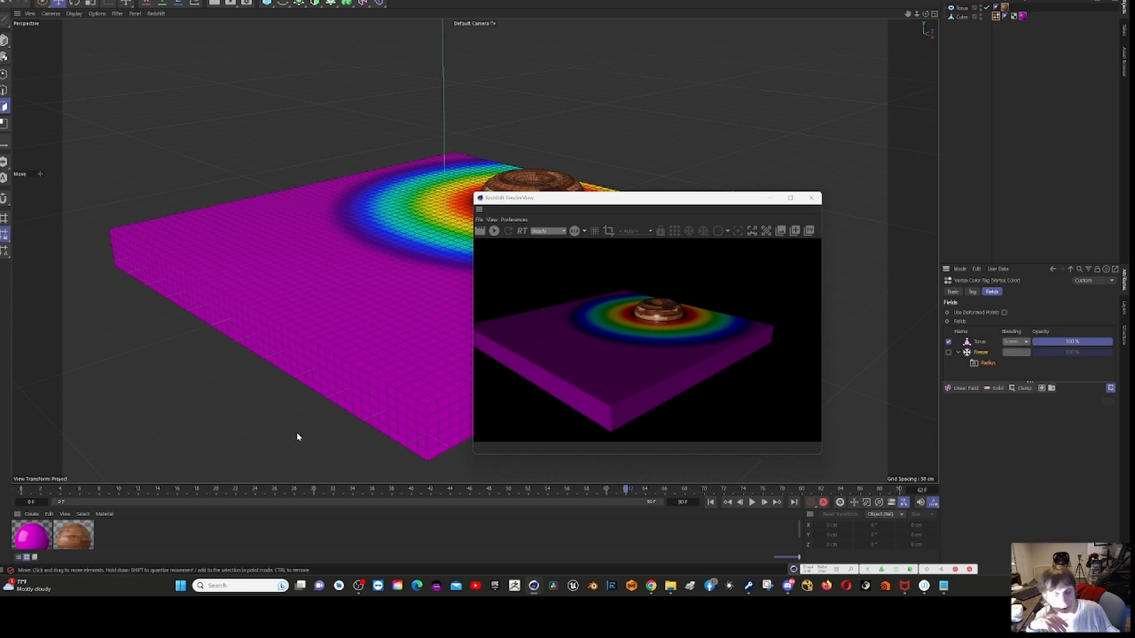
pyautogui.click(948, 353)
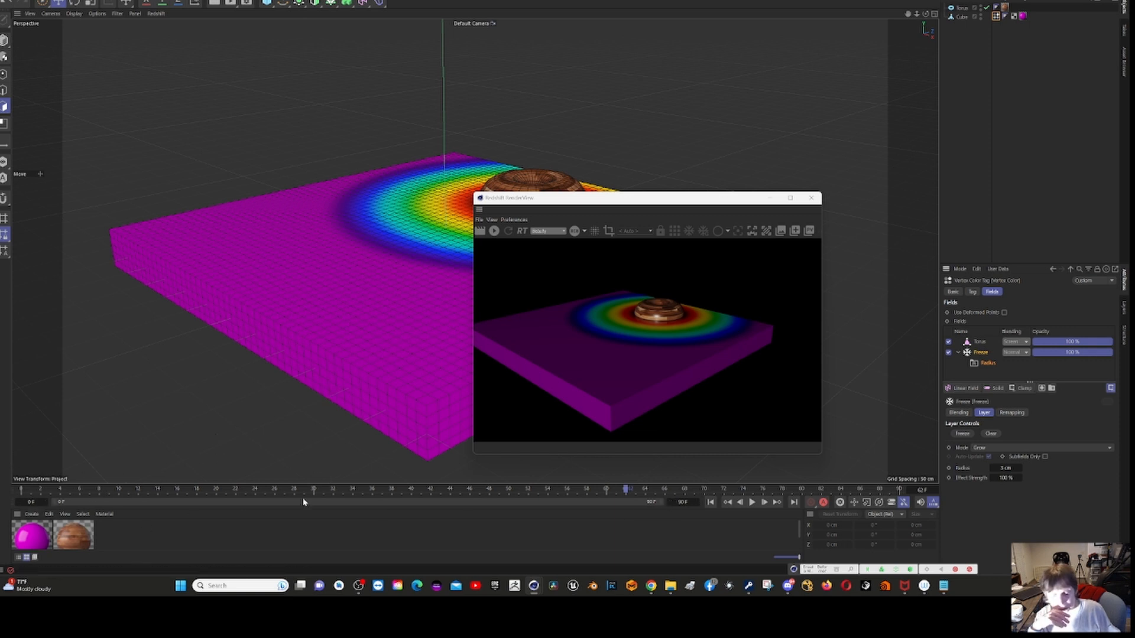
pyautogui.click(728, 503)
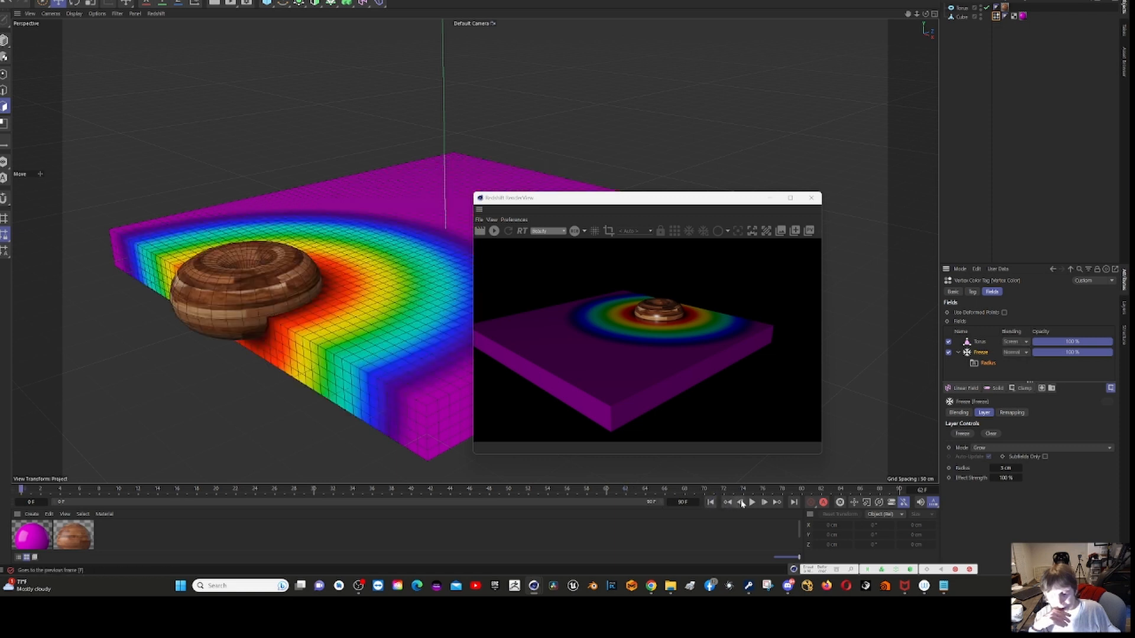
pyautogui.click(751, 503)
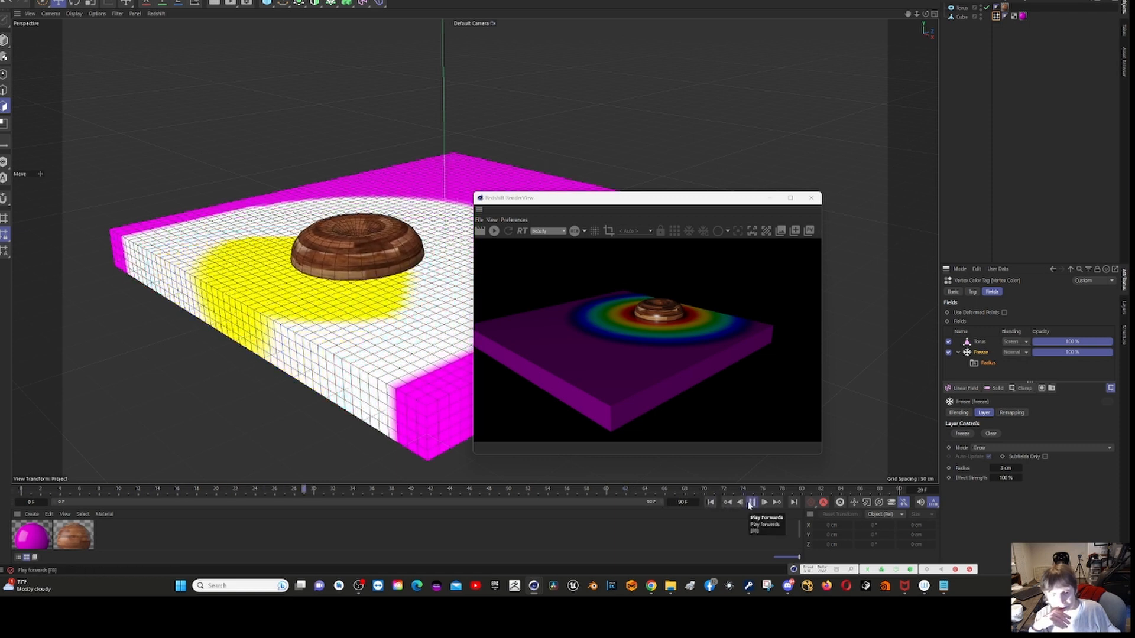
pyautogui.click(750, 503)
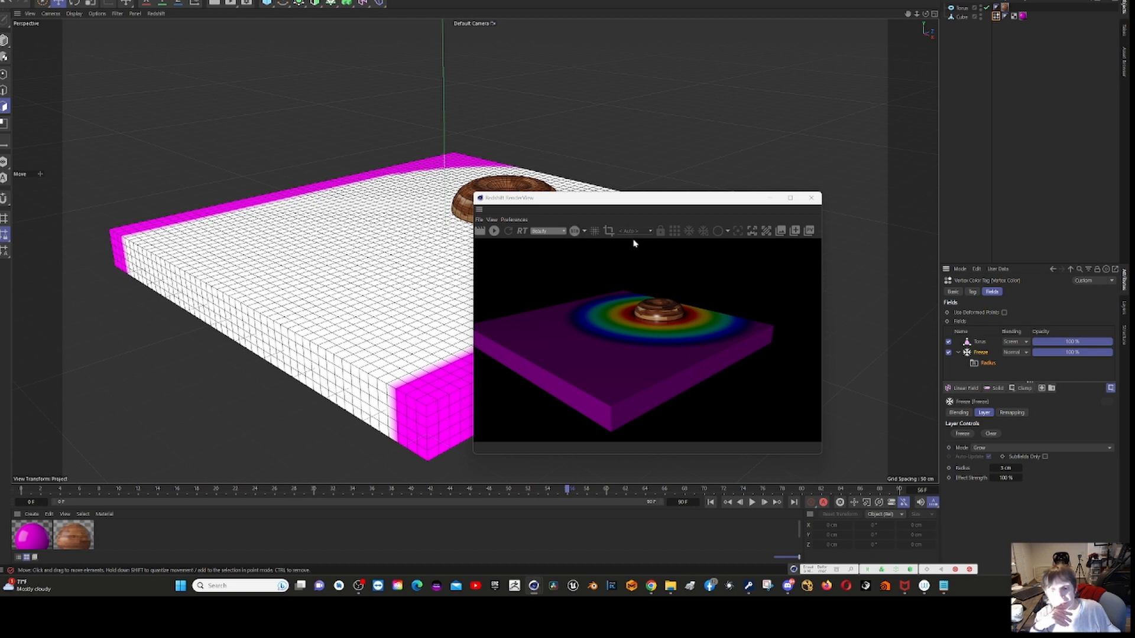
pyautogui.click(482, 233)
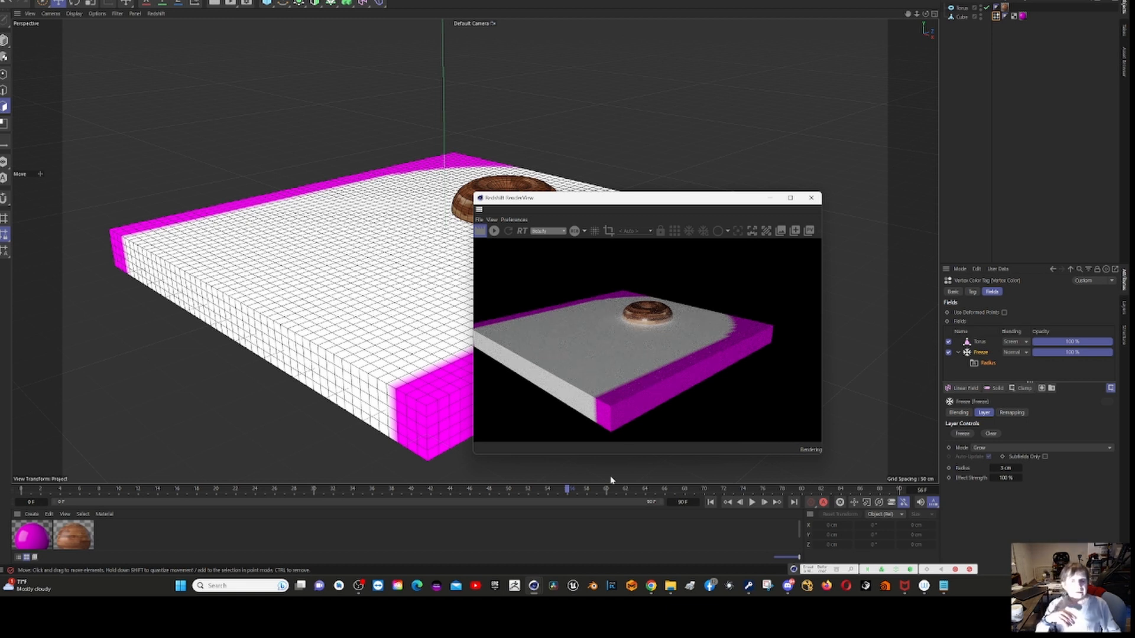
# - Switch the Freeze layer off and on again to compare the vertex colors, and set the Torus layer's blending to Max
pyautogui.click(949, 353)
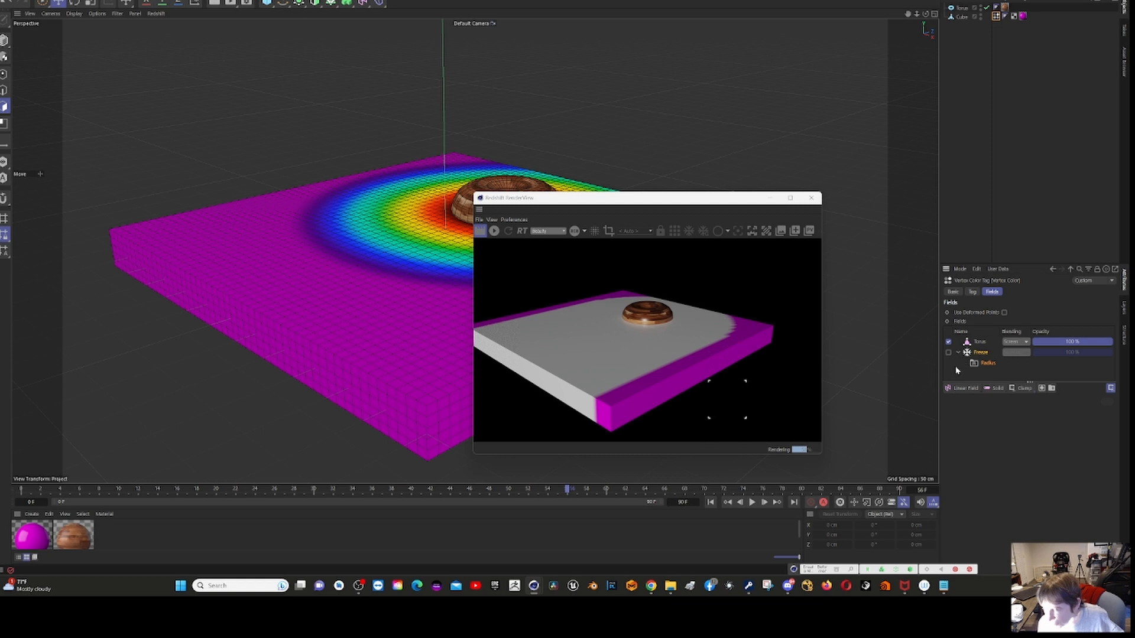
pyautogui.click(948, 352)
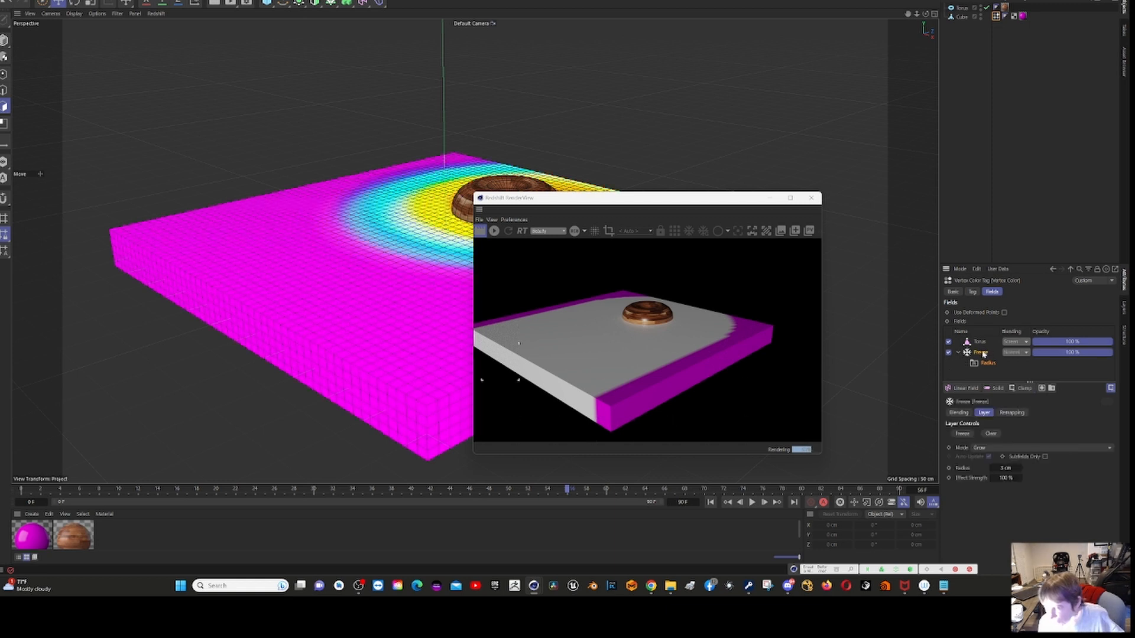
pyautogui.click(1024, 342)
pyautogui.click(1024, 384)
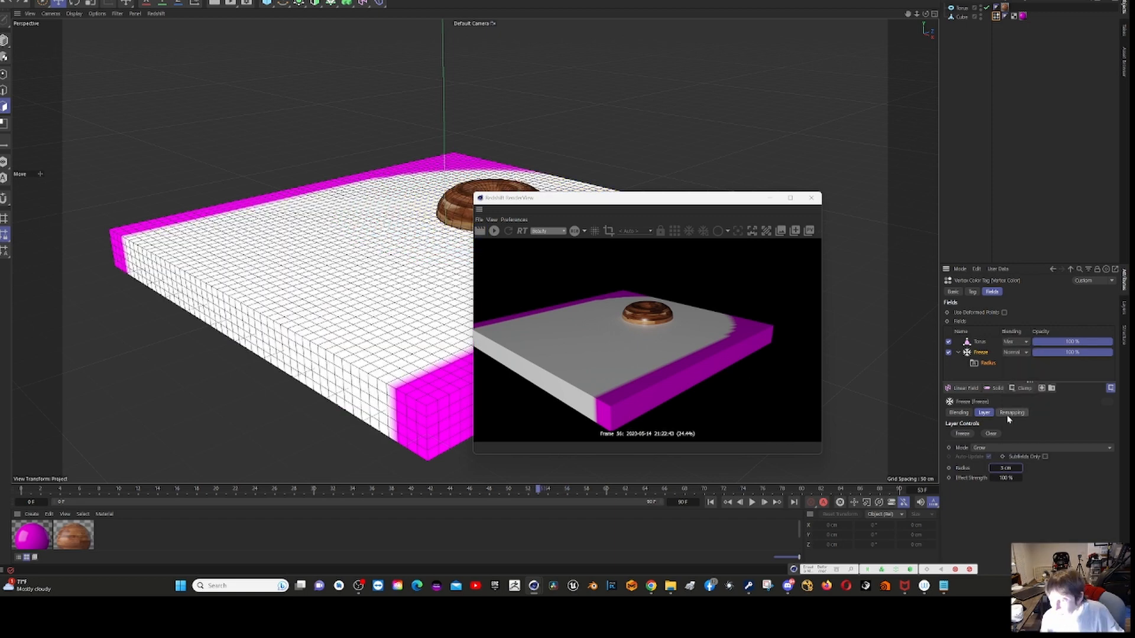
# - Set the Freeze layer's mode to Min, play the animation from the start, and stop it at frame 14
pyautogui.click(1008, 448)
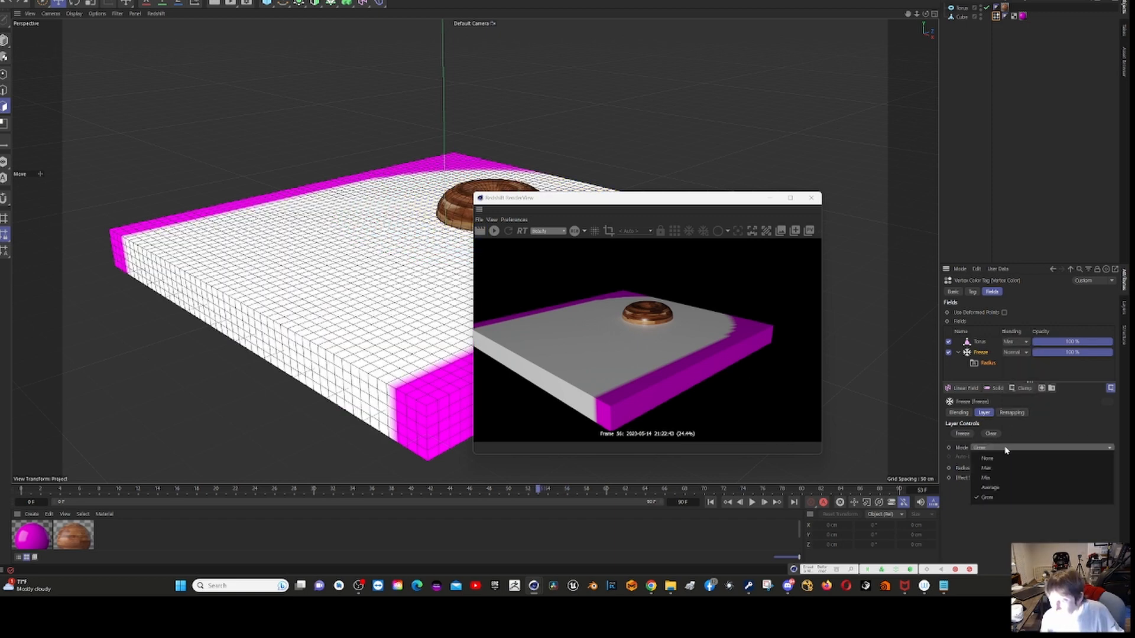
pyautogui.click(1005, 479)
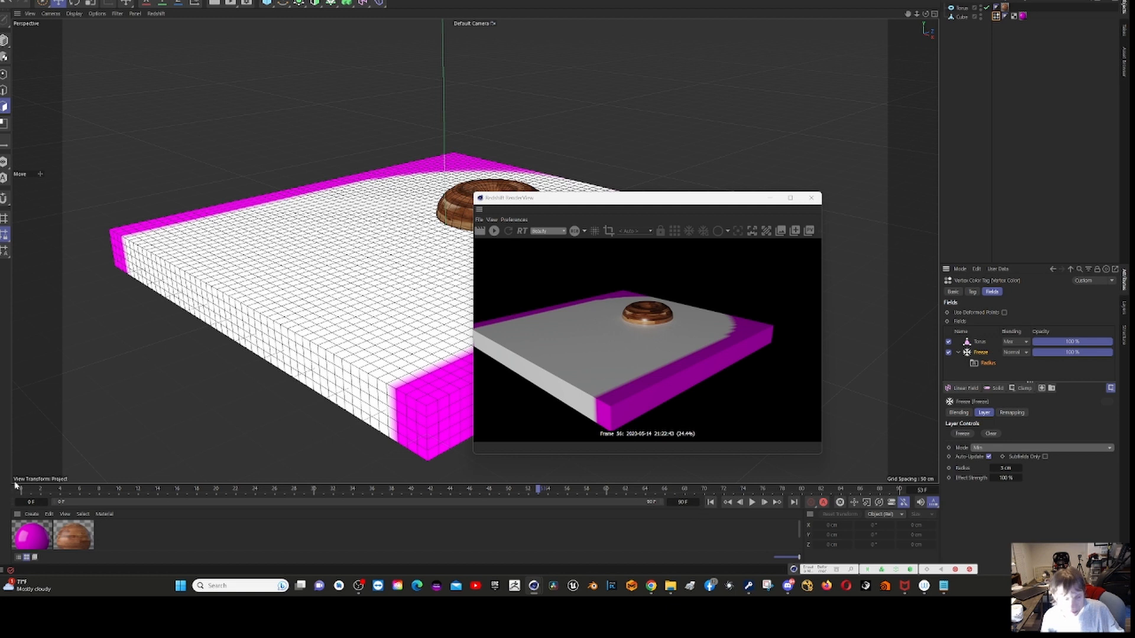
pyautogui.click(711, 503)
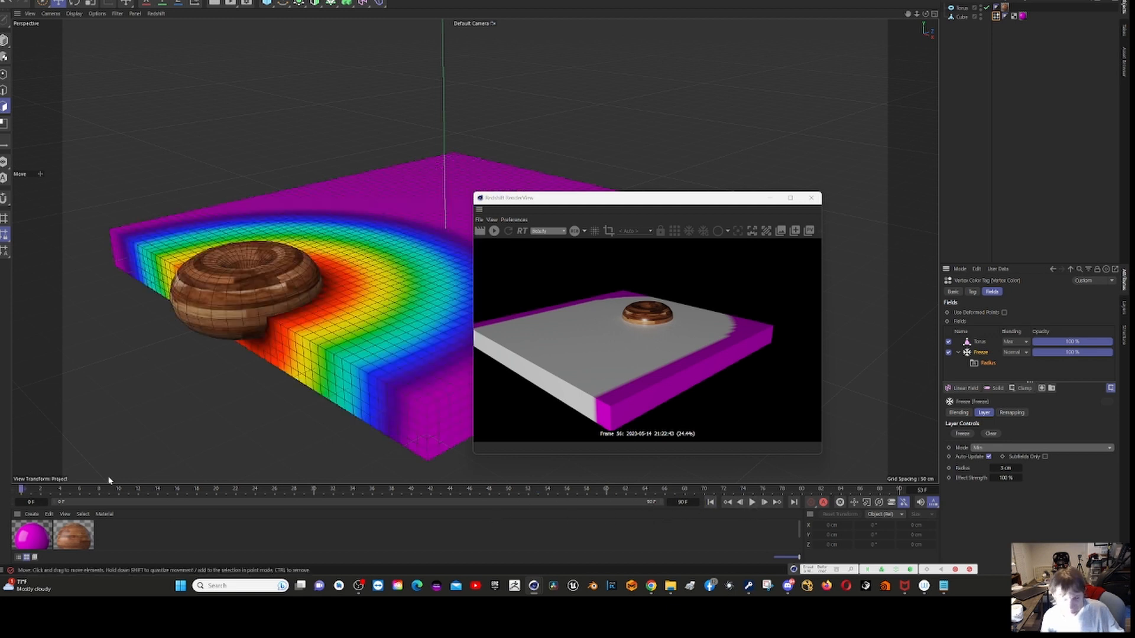
pyautogui.click(752, 503)
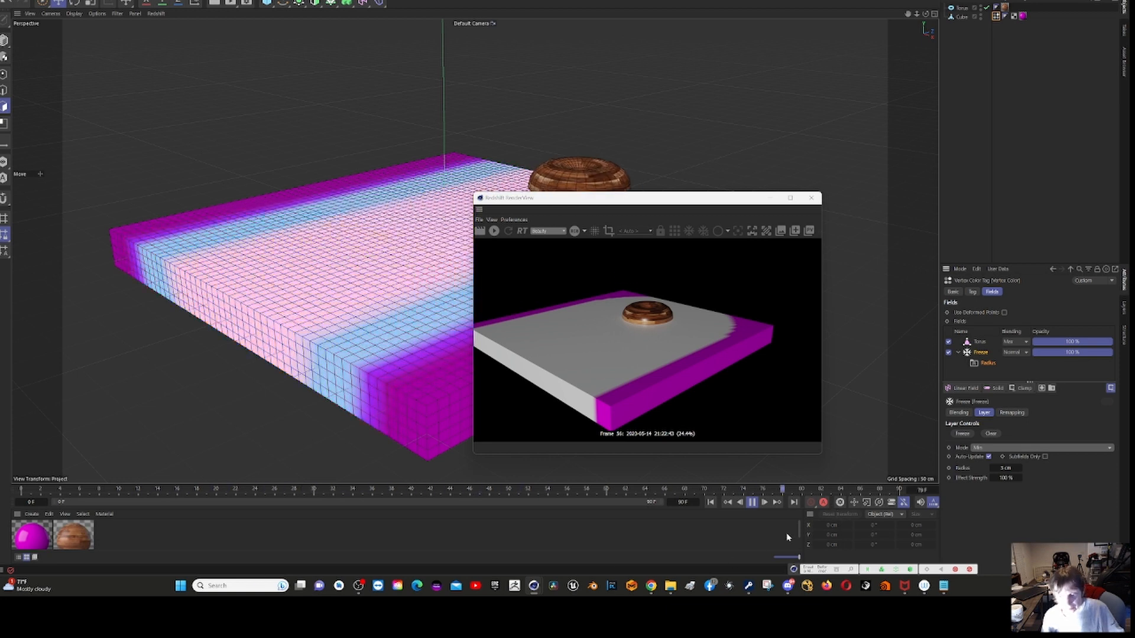
pyautogui.click(751, 502)
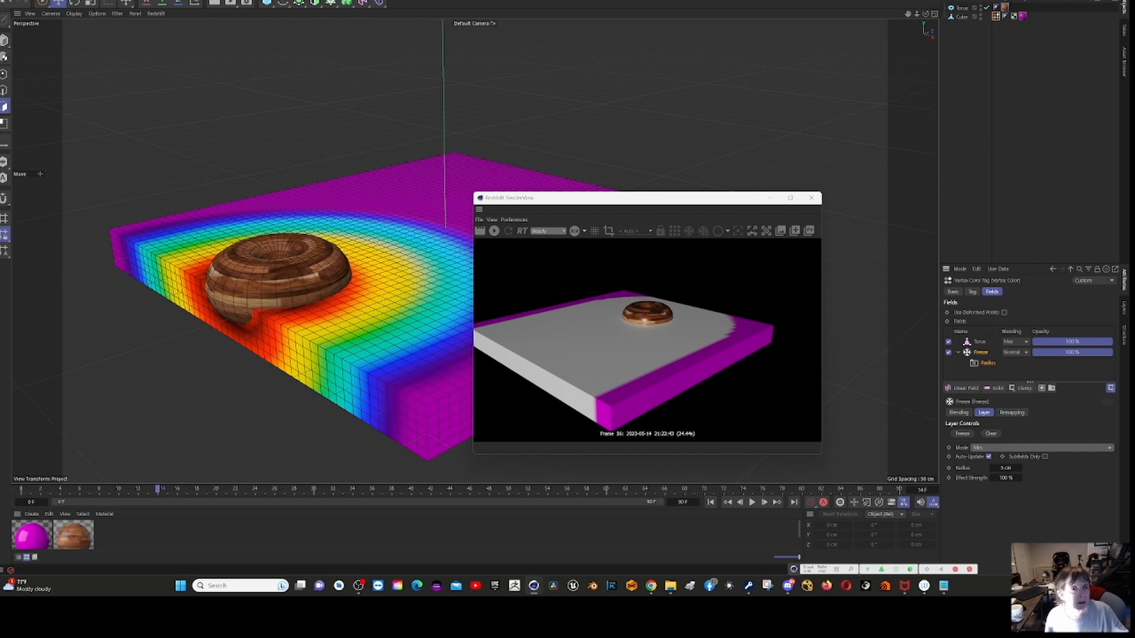
# - Switch to the open project with the displaced plane, dismiss the Redshift feedback window, and inspect the plane's Vertex Map fields
pyautogui.click(206, 1)
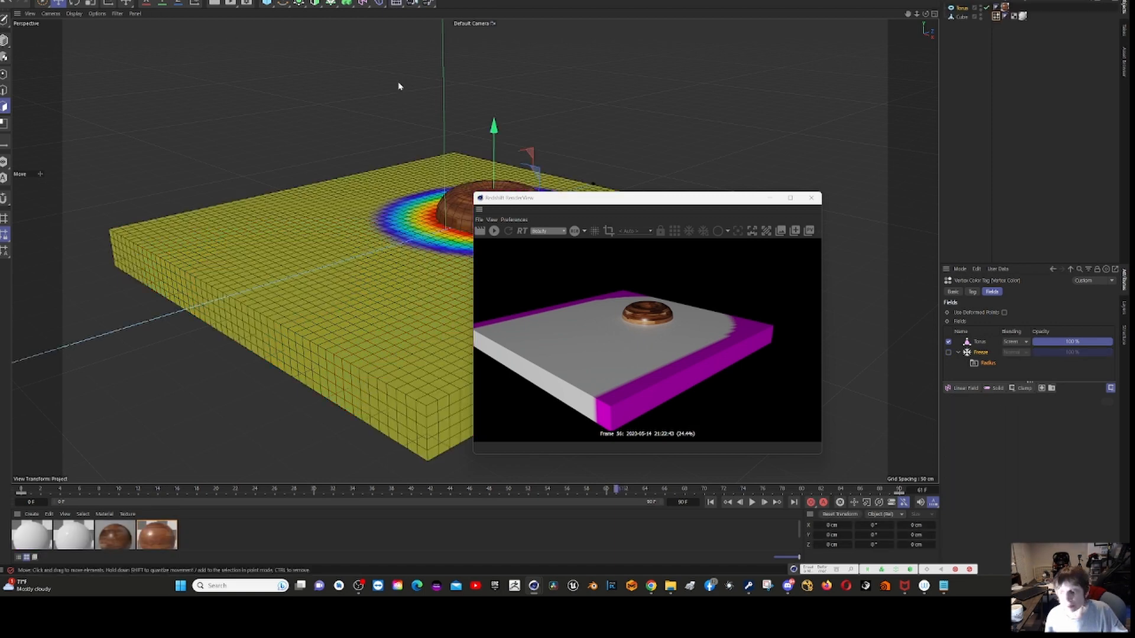
pyautogui.click(284, 1)
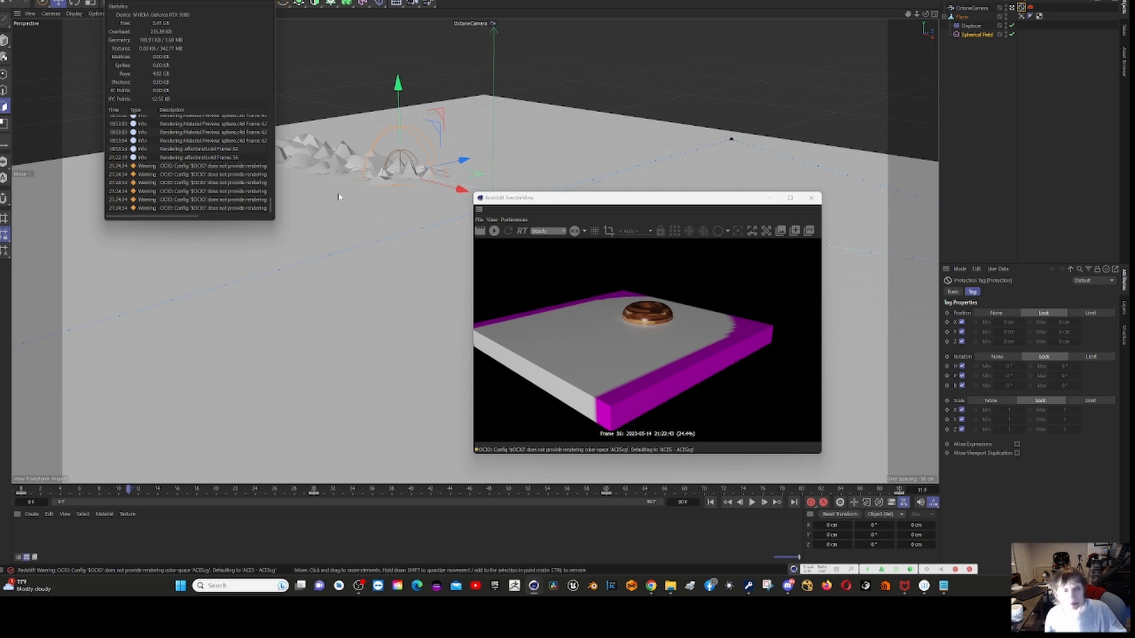
pyautogui.click(264, 1)
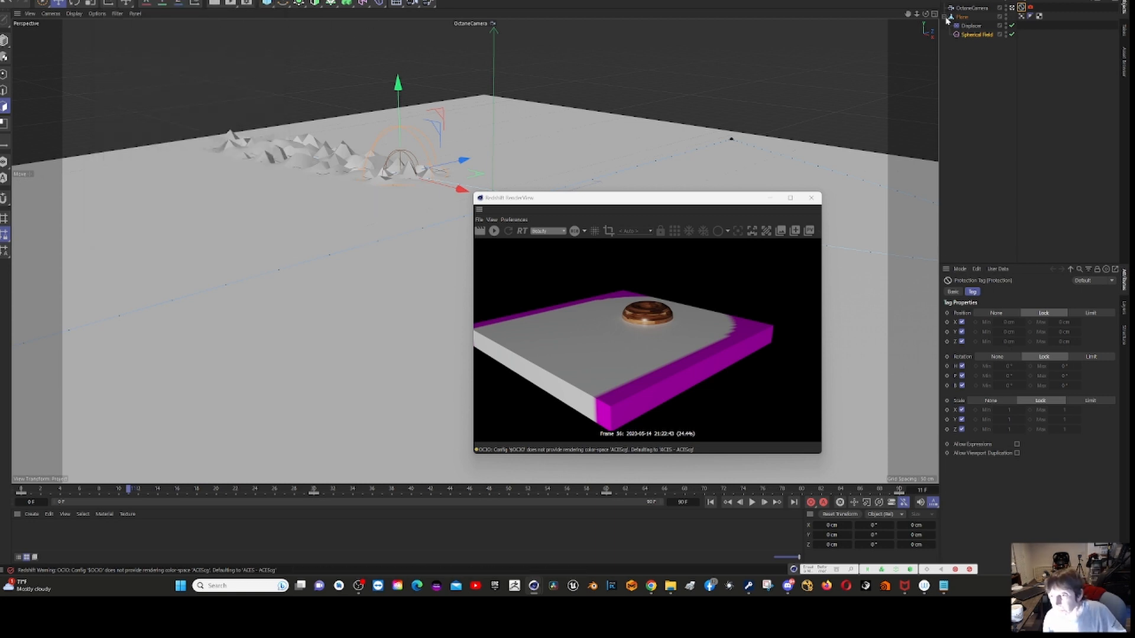
pyautogui.click(1022, 17)
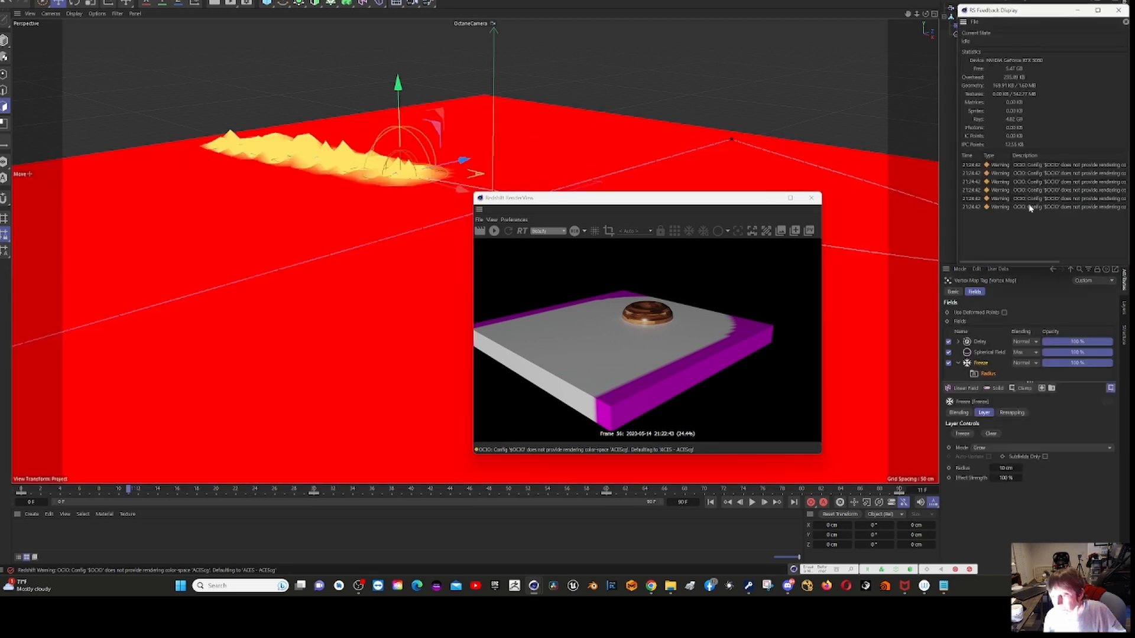